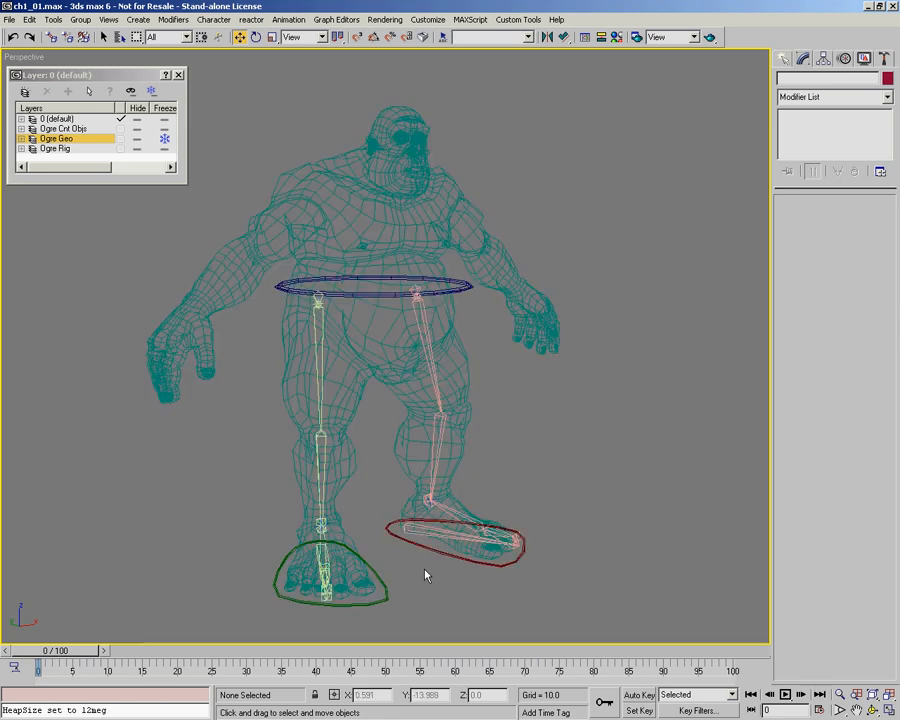
Step: Try raising the Foot Roll of the green foot control to about 38
left_click(277, 583)
middle_click_drag(350, 488, 436, 432, "alt")
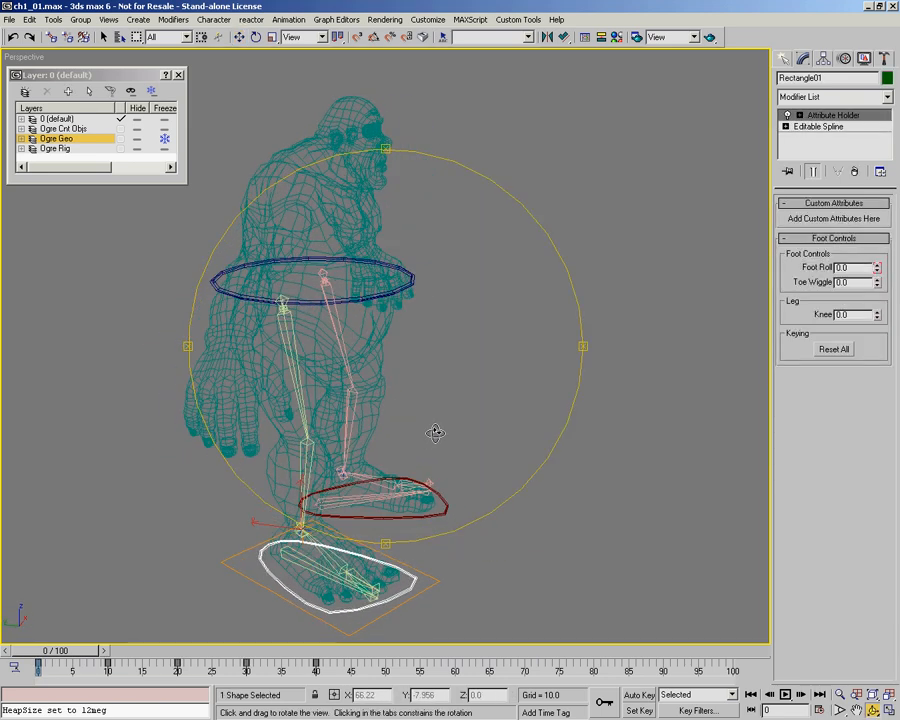
middle_click_drag(374, 484, 399, 382)
scroll(388, 415, "up", 8)
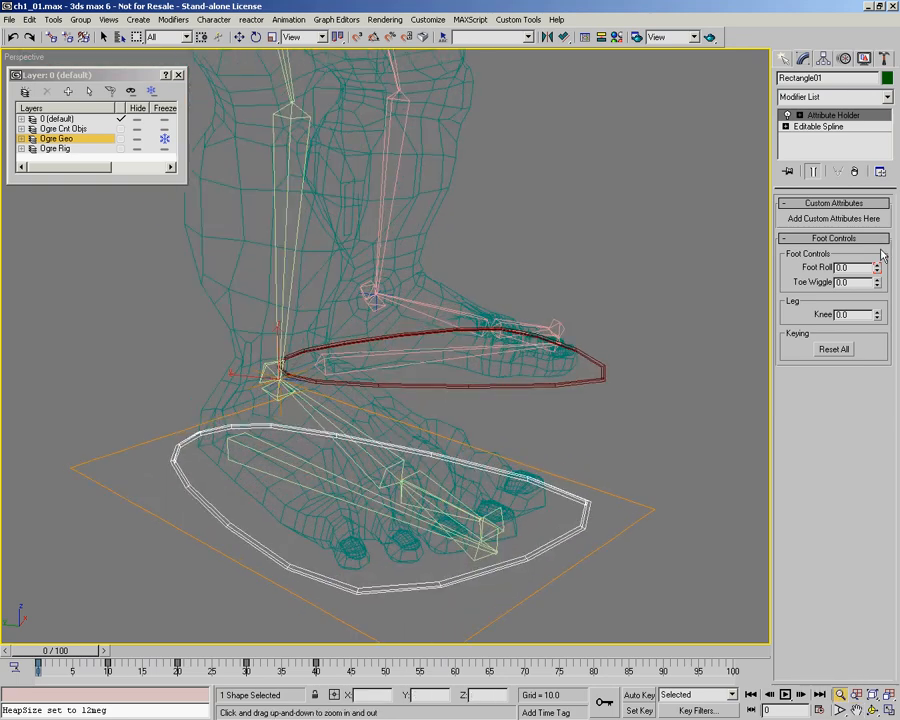
left_click_drag(877, 271, 750, 20)
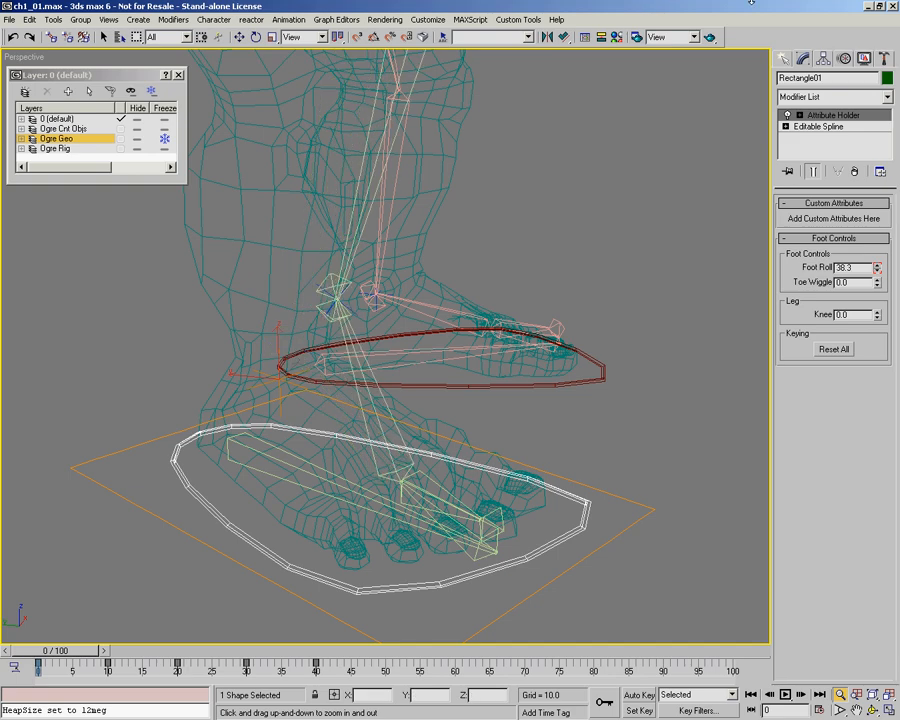
right_click(750, 20)
Step: Switch the perspective view from wireframe to shaded display with the whole ogre in frame
middle_click_drag(460, 393, 388, 516)
scroll(390, 512, "down", 6)
middle_click_drag(393, 402, 394, 513)
middle_click_drag(370, 440, 397, 444, "alt")
key("F3")
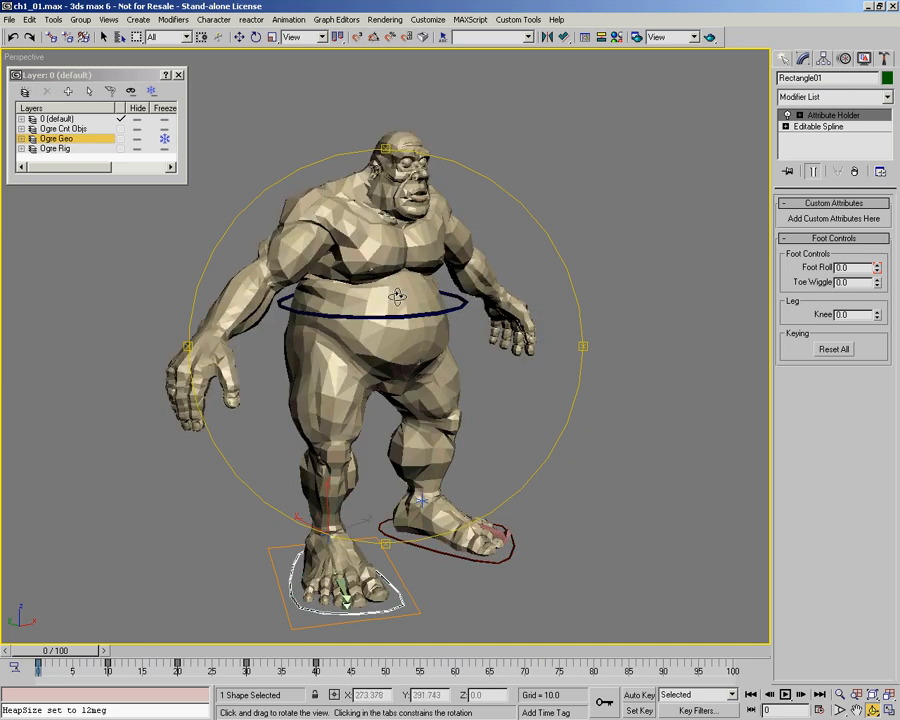
middle_click_drag(434, 353, 441, 331)
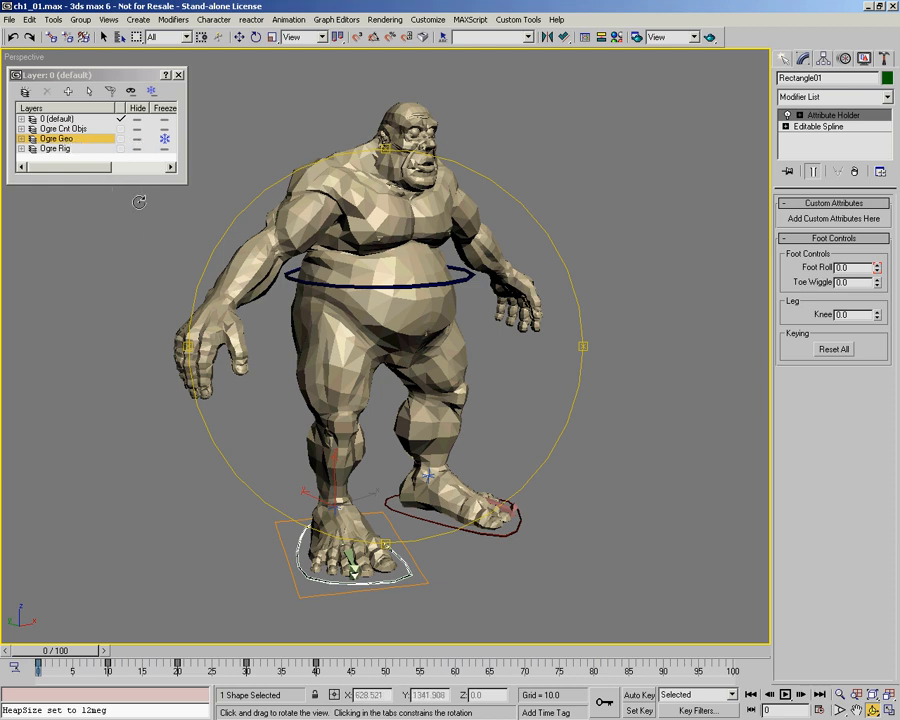
Step: Hide the Ogre Geo layer and show it again
key("w")
left_click(137, 139)
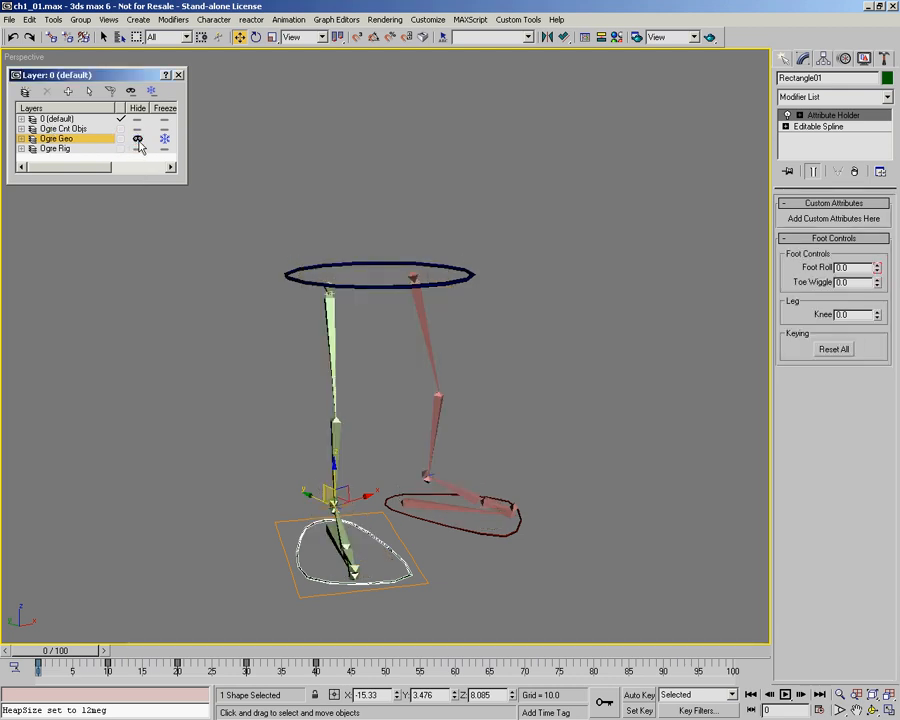
left_click(137, 139)
Step: Make all objects on the Ogre Geo layer see-through in their object properties, then clear the selection
right_click(88, 140)
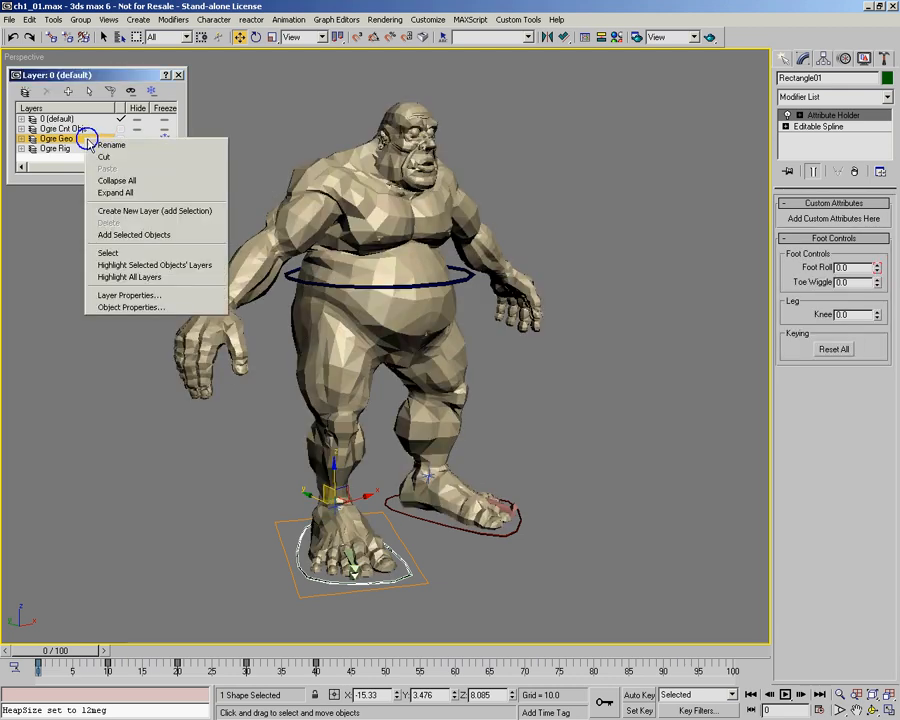
left_click(170, 308)
left_click(340, 371)
left_click(497, 550)
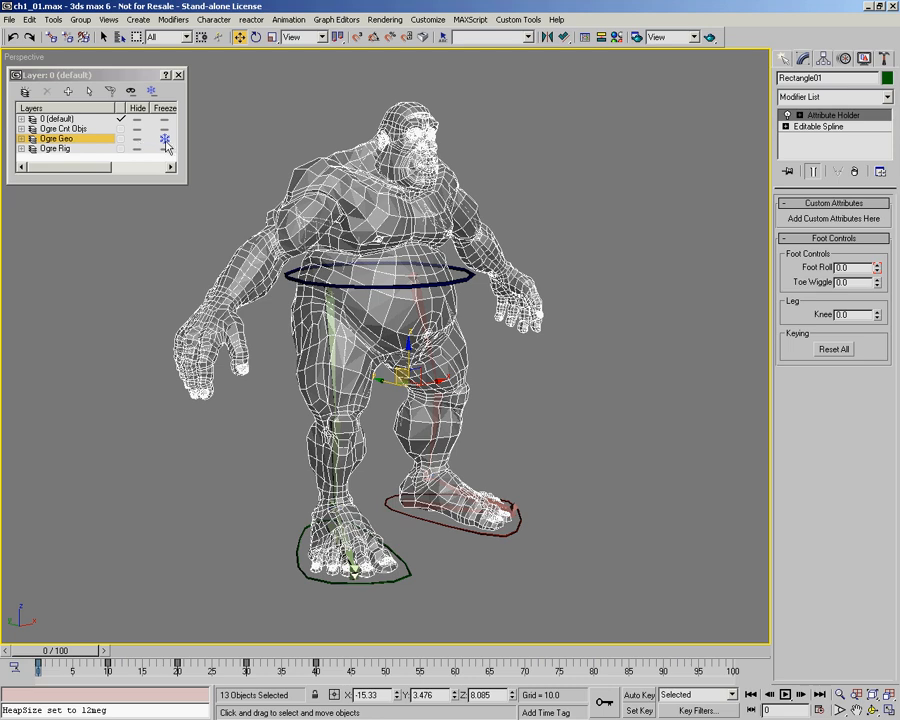
left_click(288, 122)
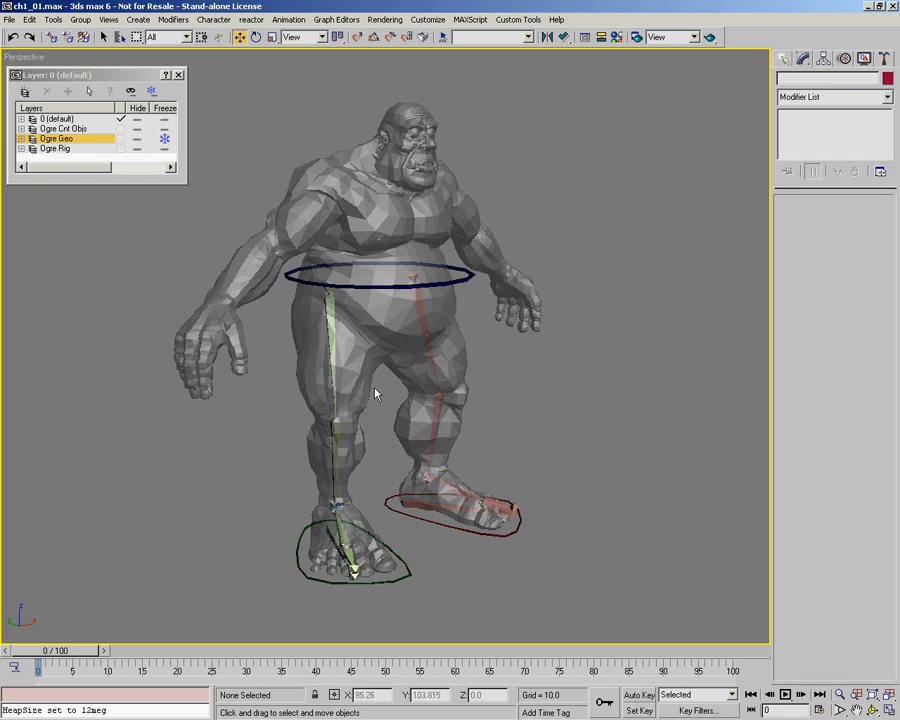
Step: Switch to the Left view and frame the ogre from the head down to the hips
key("l")
key("alt+z")
left_click_drag(352, 190, 361, 174)
middle_click_drag(361, 200, 361, 253)
left_click_drag(361, 253, 364, 226)
key("w")
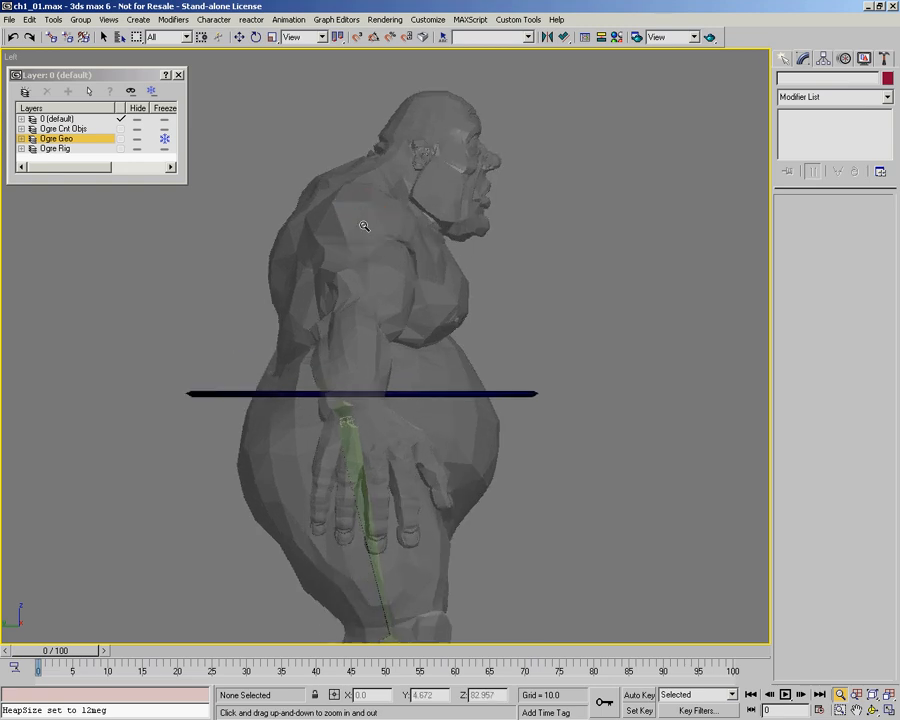
middle_click_drag(462, 352, 422, 322)
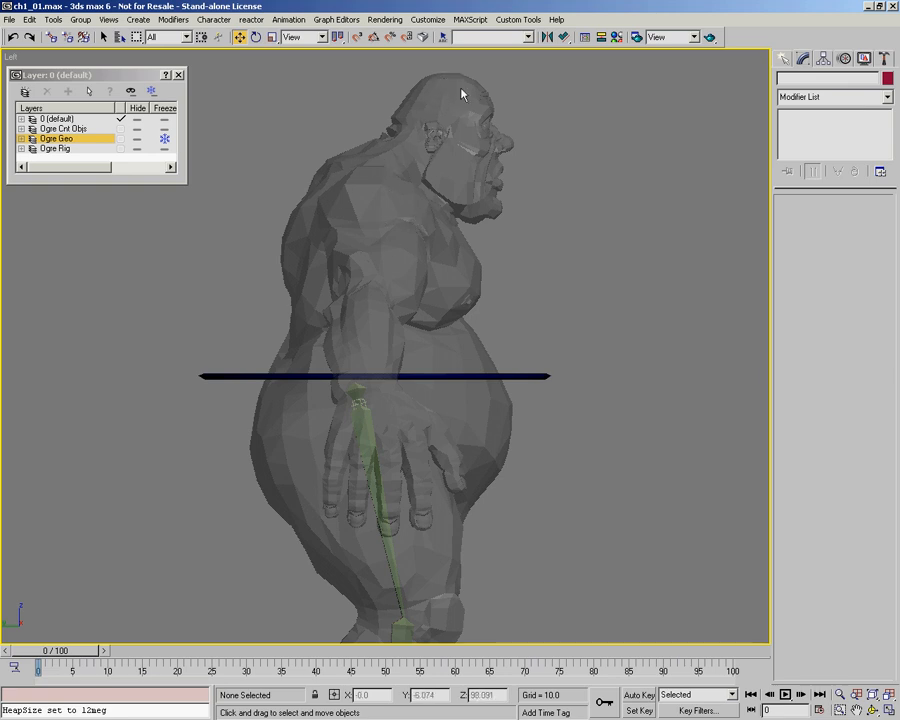
middle_click_drag(317, 249, 316, 230, "ctrl+alt")
middle_click_drag(316, 230, 327, 249)
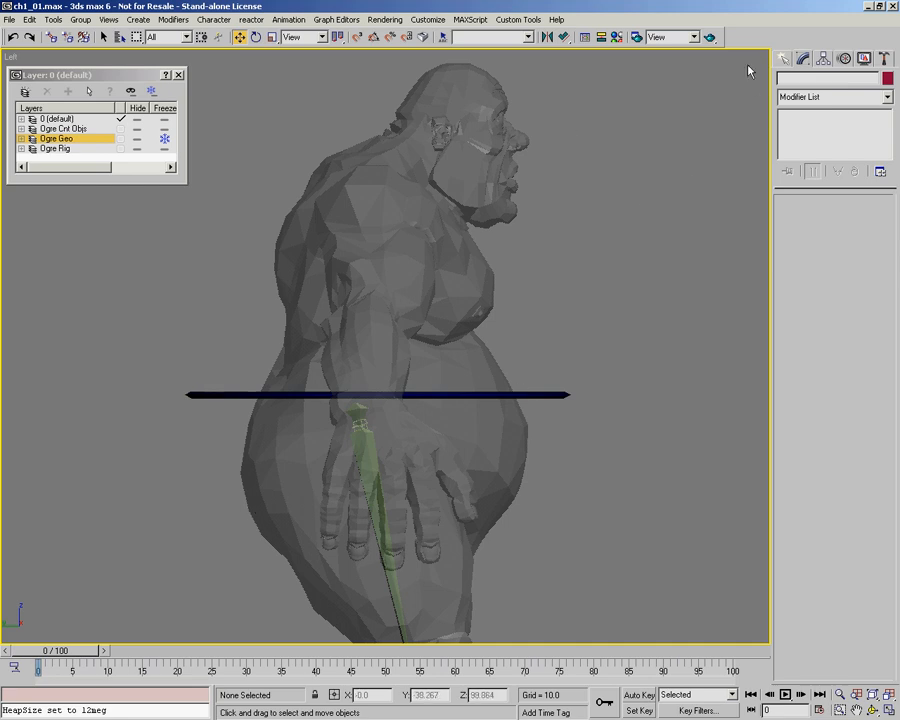
Step: Set up the Line tool with the render mesh display off and both Initial Type and Drag Type set to Smooth
left_click(784, 58)
left_click(803, 80)
left_click(807, 160)
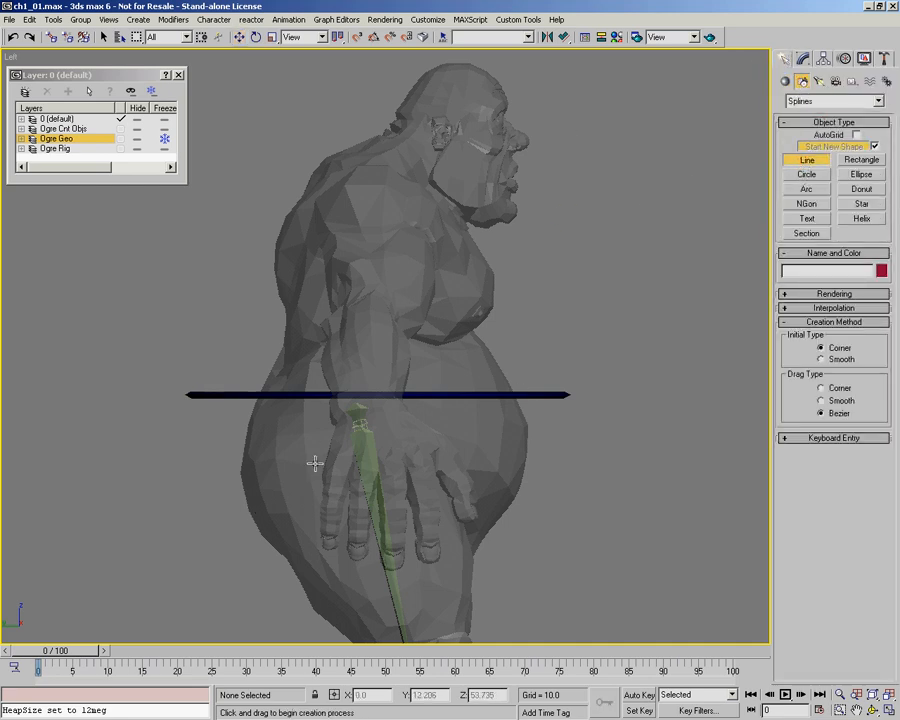
left_click(280, 550)
right_click(594, 427)
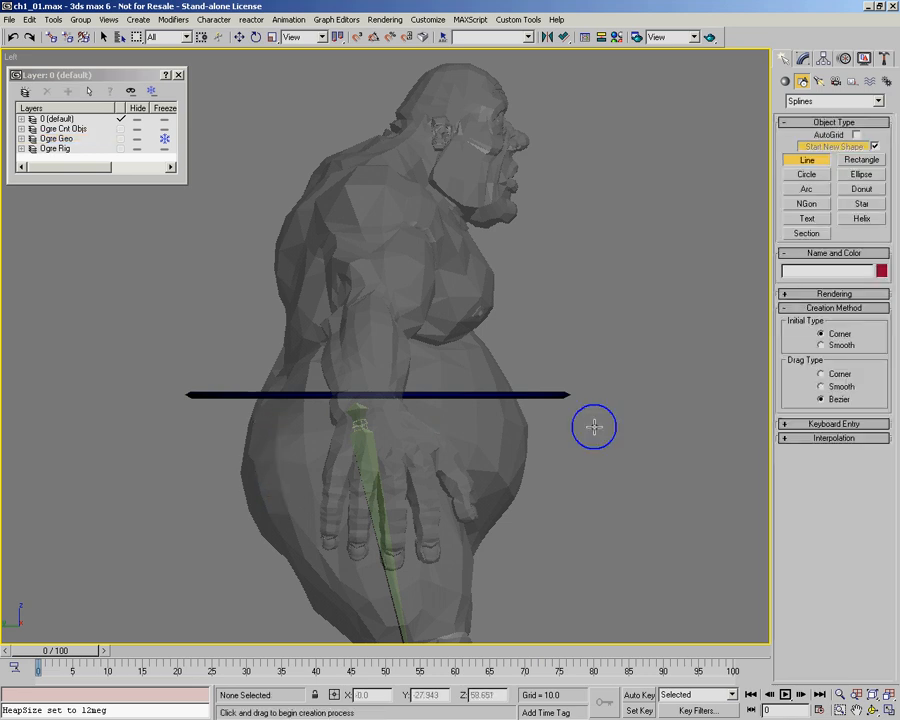
left_click(836, 294)
left_click(788, 384)
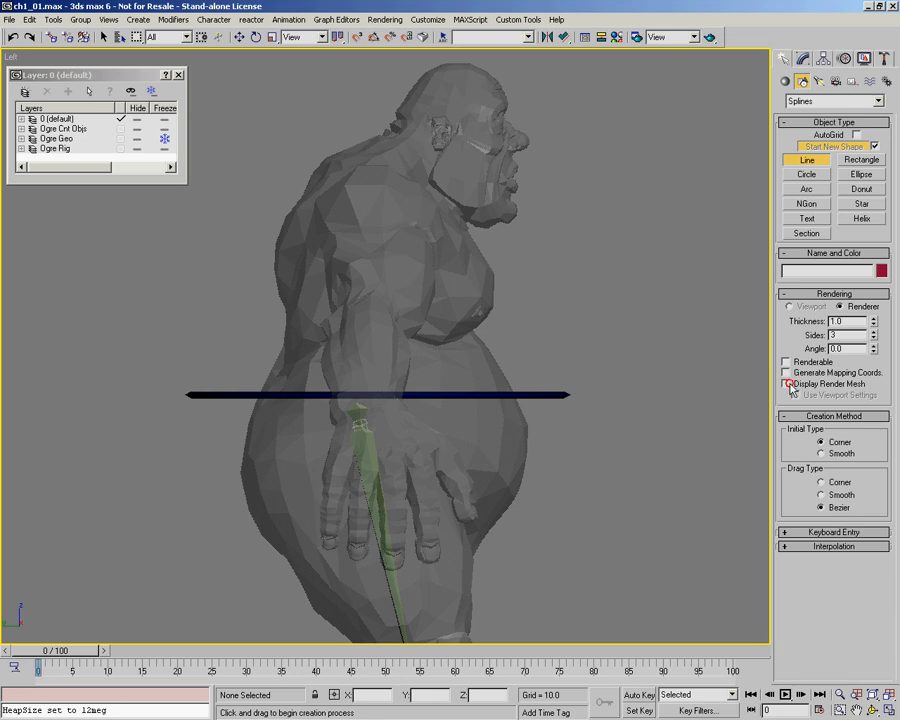
left_click(834, 294)
left_click(821, 386)
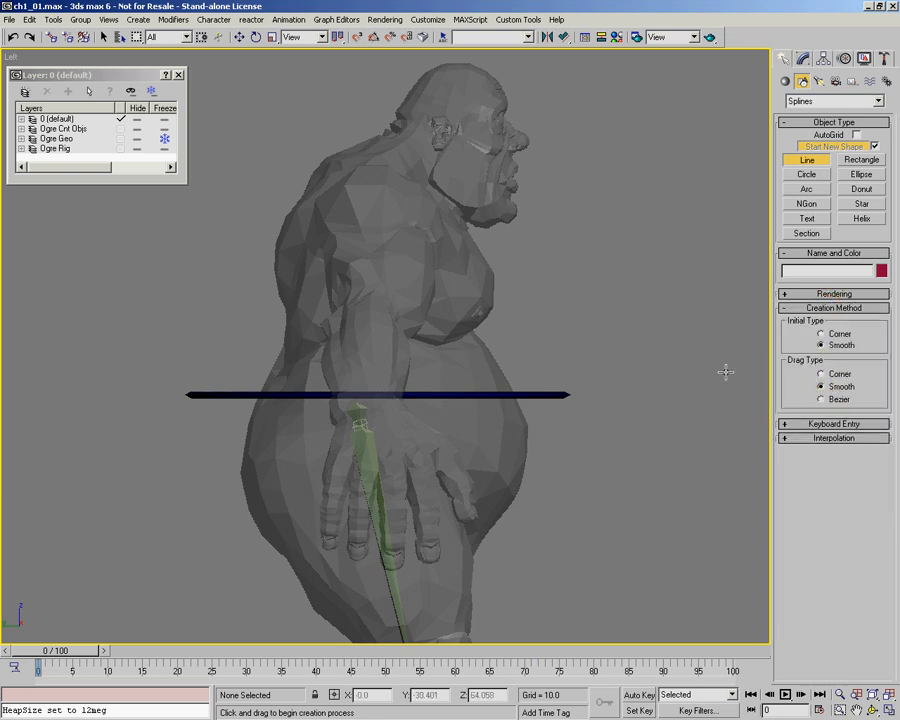
Step: Draw a smooth five-point spline along the ogre's back, from the buttocks up to the base of the neck
left_click(282, 523)
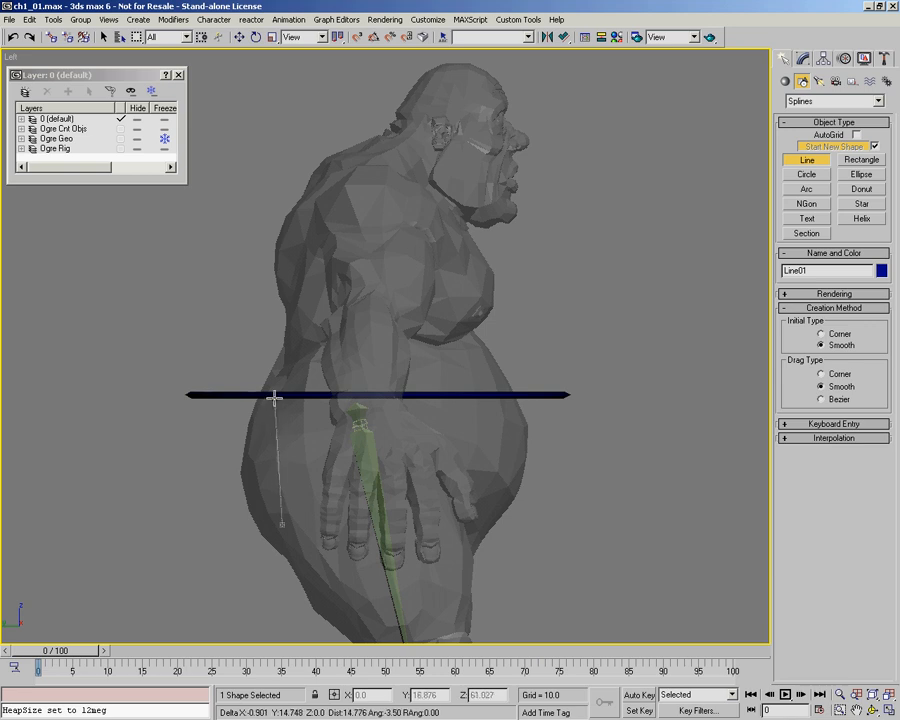
left_click(275, 396)
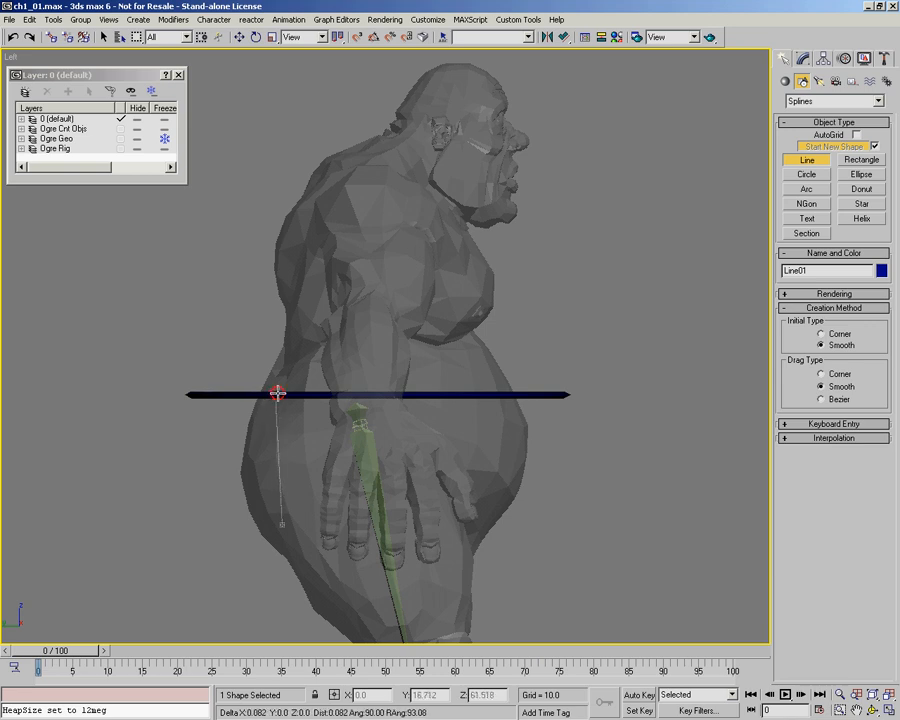
left_click(303, 302)
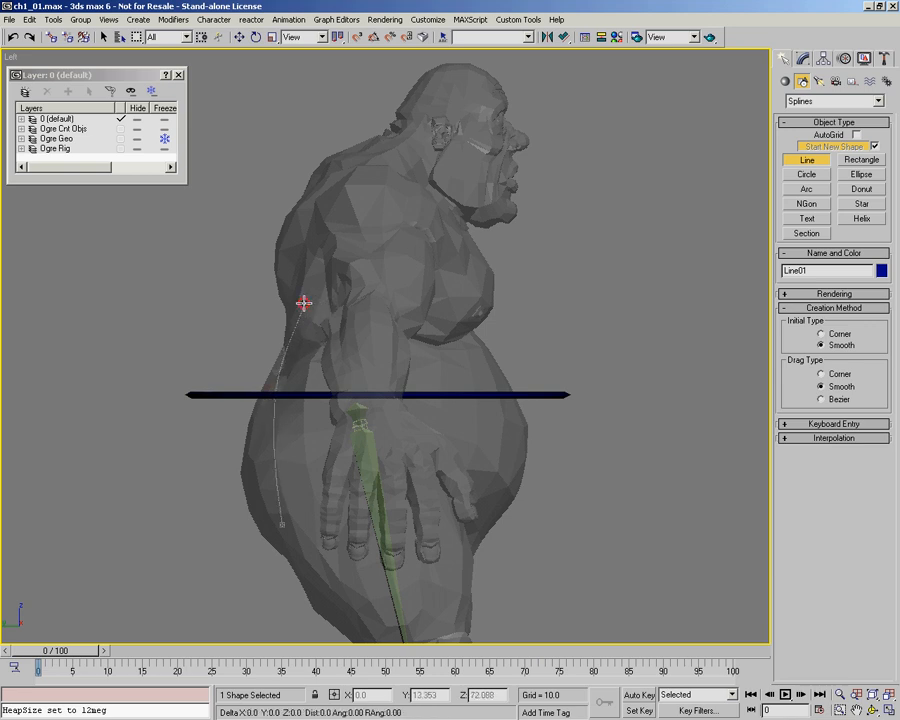
left_click(310, 200)
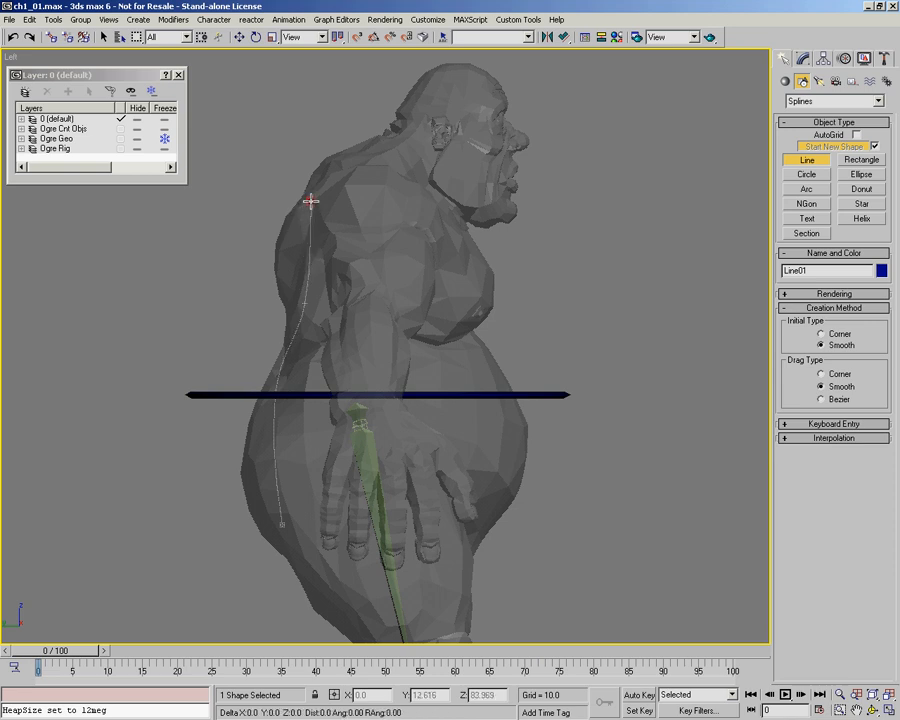
left_click(384, 146)
right_click(542, 225)
right_click(542, 225)
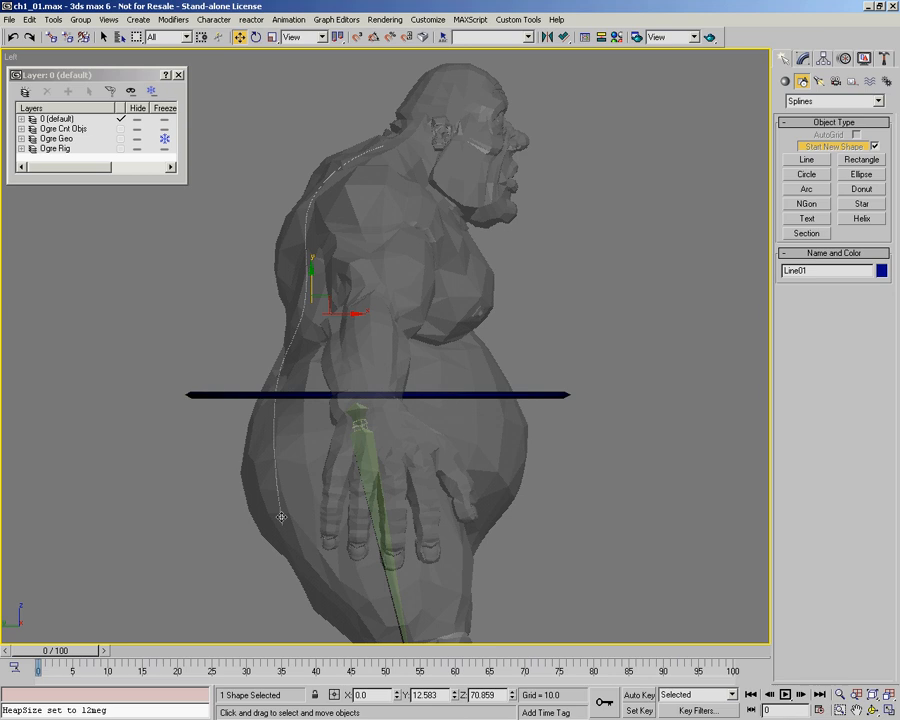
Step: Move the spine spline's hip-level vertex about 0.9 units backward and 1.1 units down
left_click(804, 59)
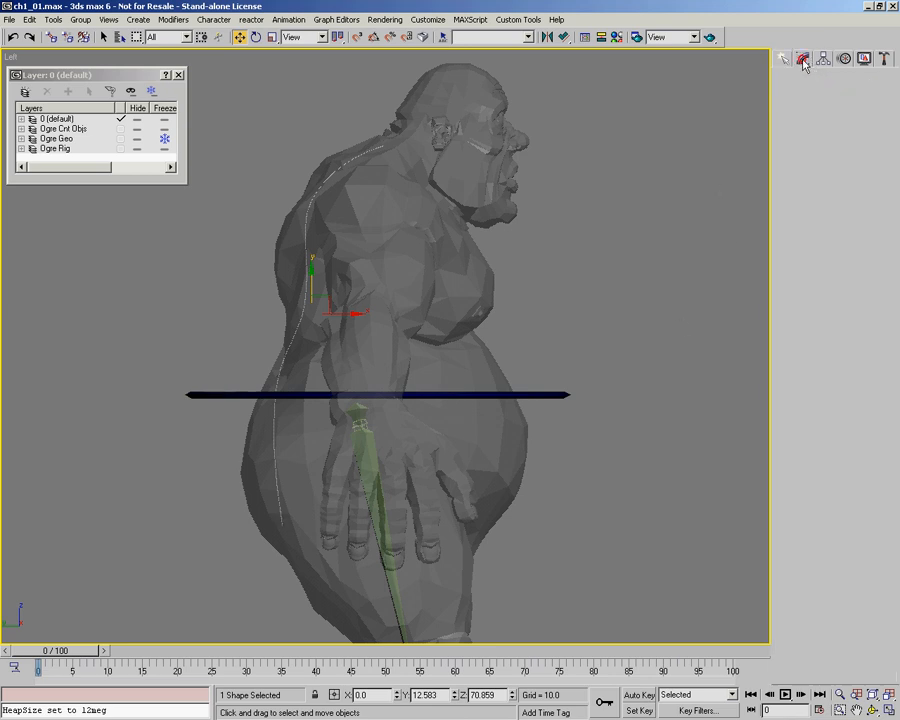
left_click(276, 400)
mouse_move(340, 390)
middle_mouse_down("alt")
mouse_move(364, 398)
mouse_move(380, 376)
mouse_move(355, 372)
mouse_move(333, 386)
mouse_move(350, 378)
mouse_move(348, 362)
mouse_move(329, 378)
middle_mouse_up("alt")
key("l")
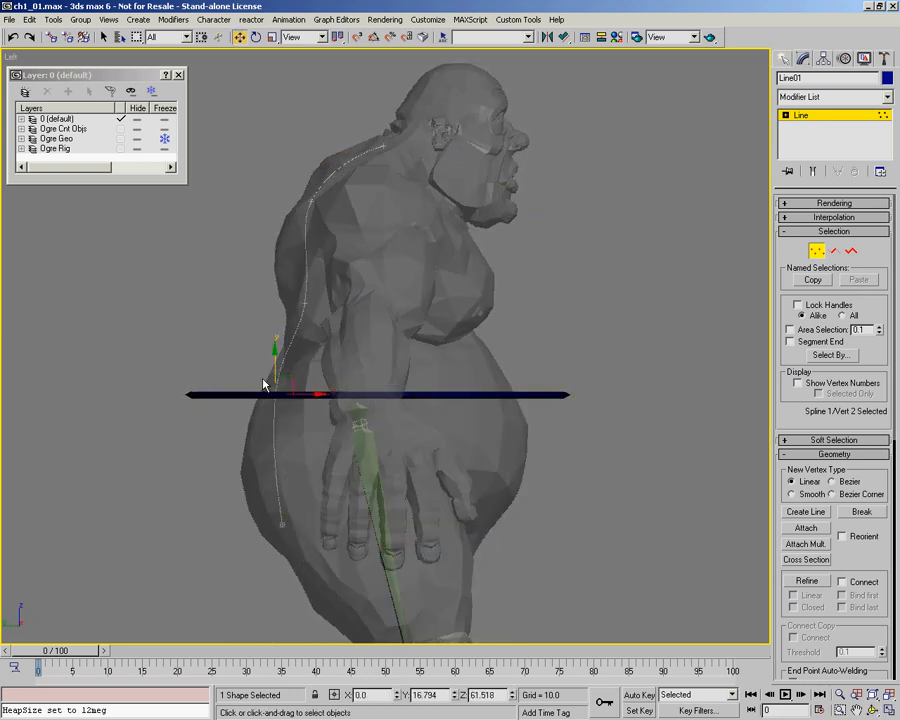
left_click_drag(282, 389, 284, 386)
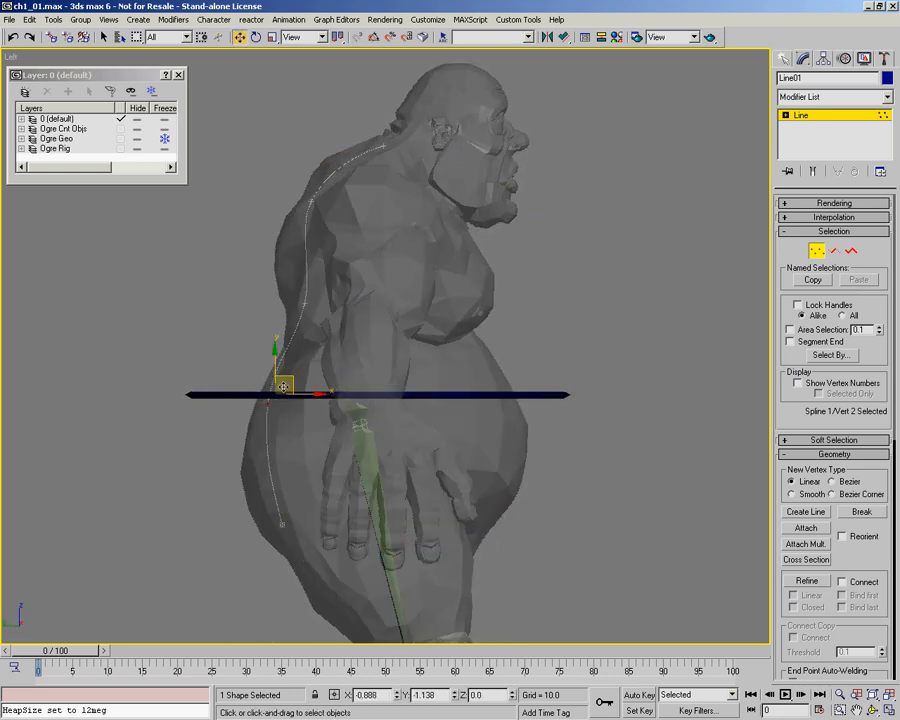
middle_click_drag(284, 386, 321, 393, "alt")
key("l")
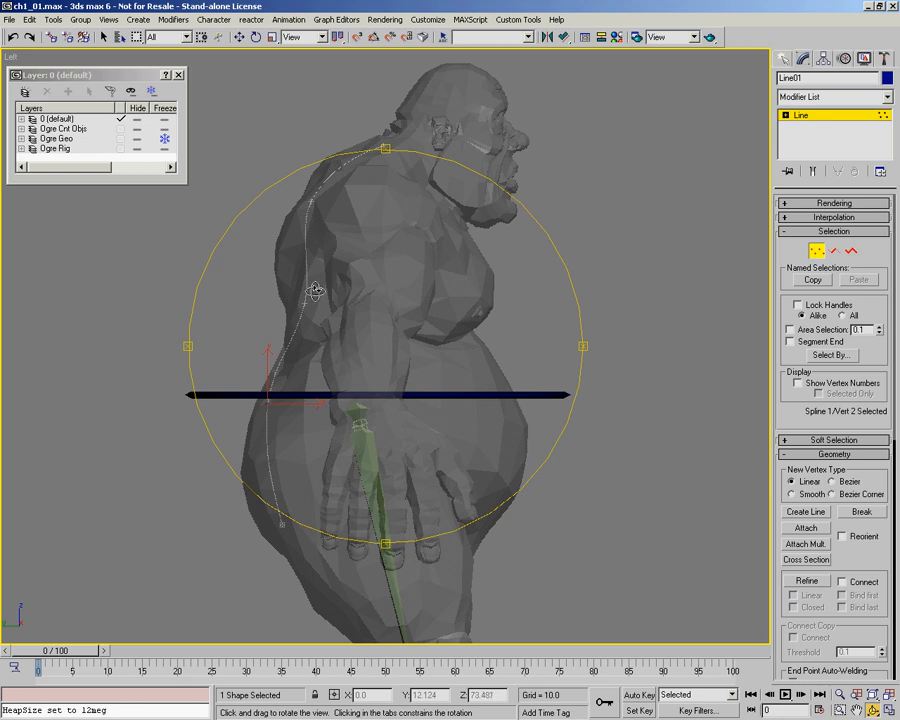
Step: Try moving individual vertices of the spine spline in an angled view, including the hip-level one and the neck one
left_click_drag(295, 379, 303, 382)
key("alt+z")
middle_click_drag(267, 415, 298, 406, "ctrl+alt")
mouse_move(356, 370)
middle_mouse_down("ctrl+alt")
mouse_move(373, 357)
mouse_move(363, 357)
mouse_move(385, 355)
mouse_move(358, 362)
middle_mouse_up("ctrl+alt")
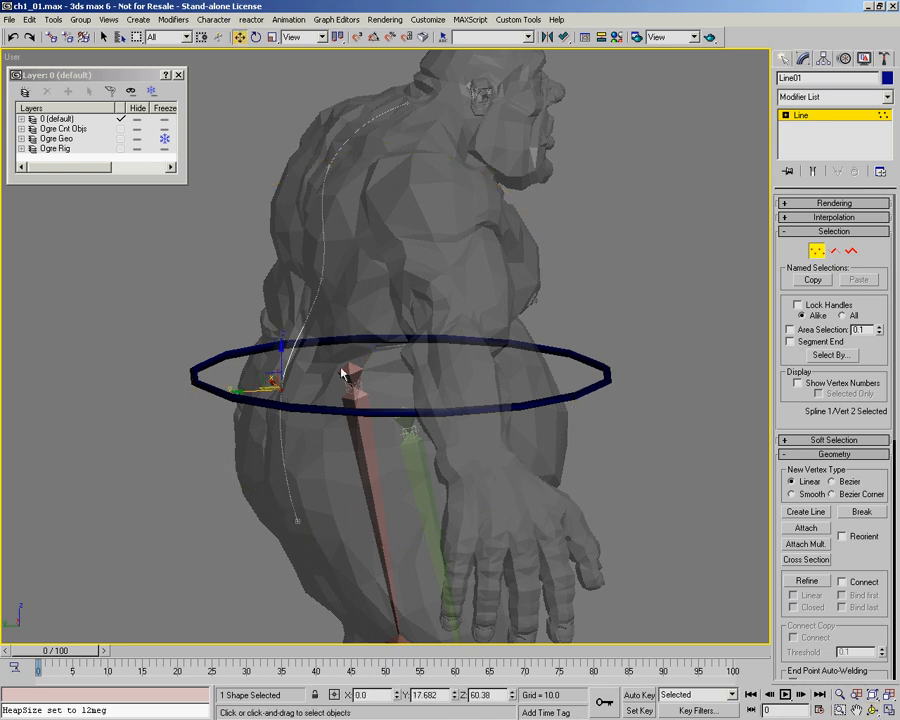
left_click_drag(262, 543, 266, 502)
right_click(266, 502)
left_click(285, 387)
left_click_drag(268, 375, 238, 364)
right_click(238, 364)
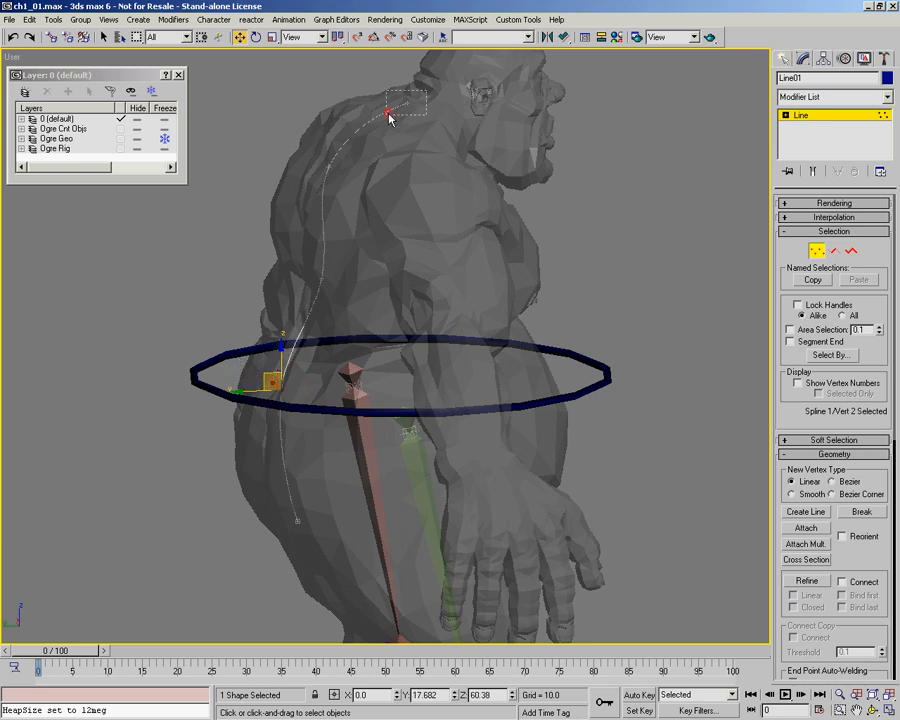
left_click_drag(400, 108, 400, 106)
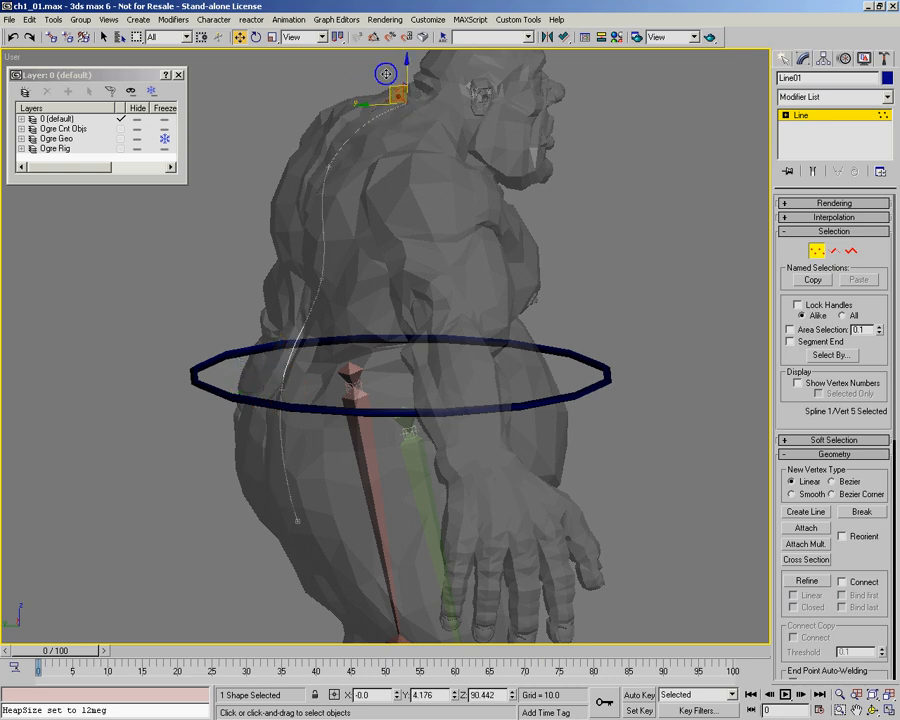
key("ctrl+r")
left_click_drag(408, 205, 386, 330)
right_click(386, 330)
Step: Return to the Left view of the upper body and leave vertex editing of the spine spline
key("l")
key("ctrl+alt+z")
middle_click_drag(302, 209, 306, 158, "ctrl+alt")
middle_click_drag(335, 202, 311, 243)
left_click(821, 254)
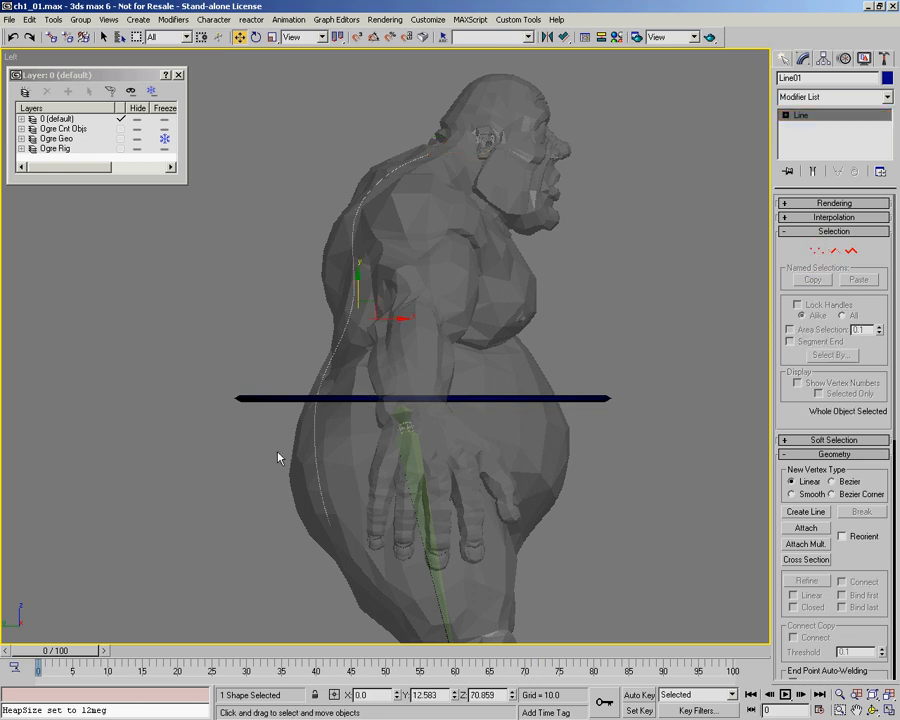
Step: Start the Bones tool and set the bone width and height to 2
right_click(254, 493)
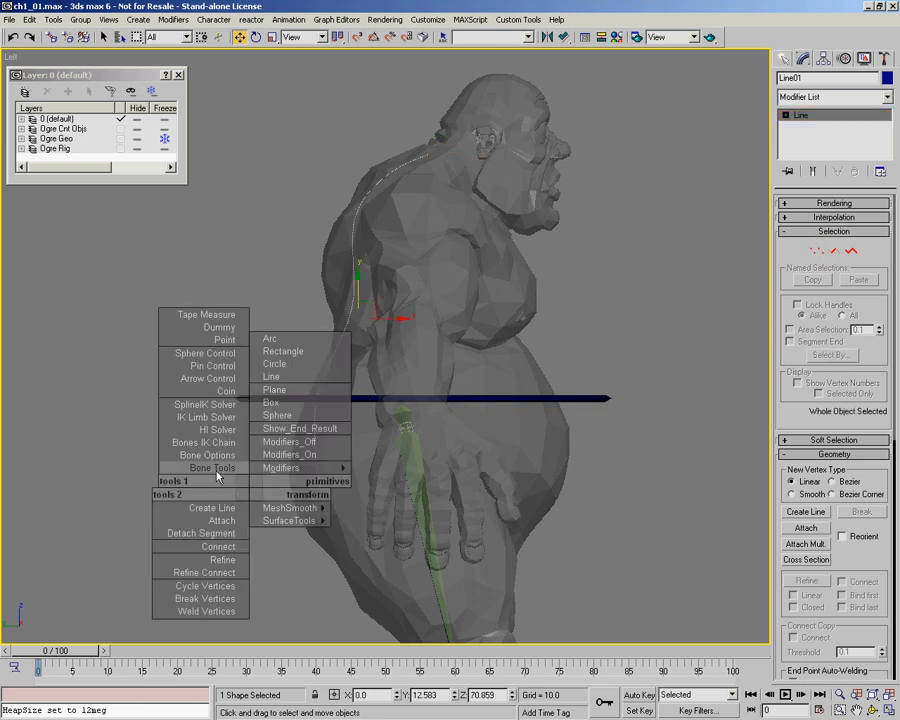
left_click(224, 446)
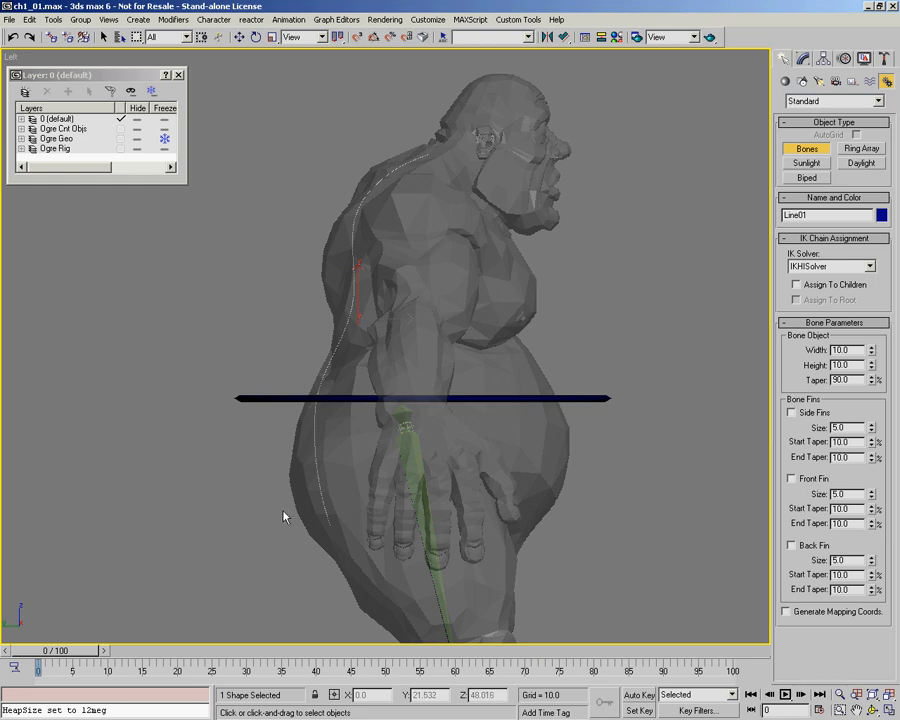
left_click(280, 500)
right_click(268, 390)
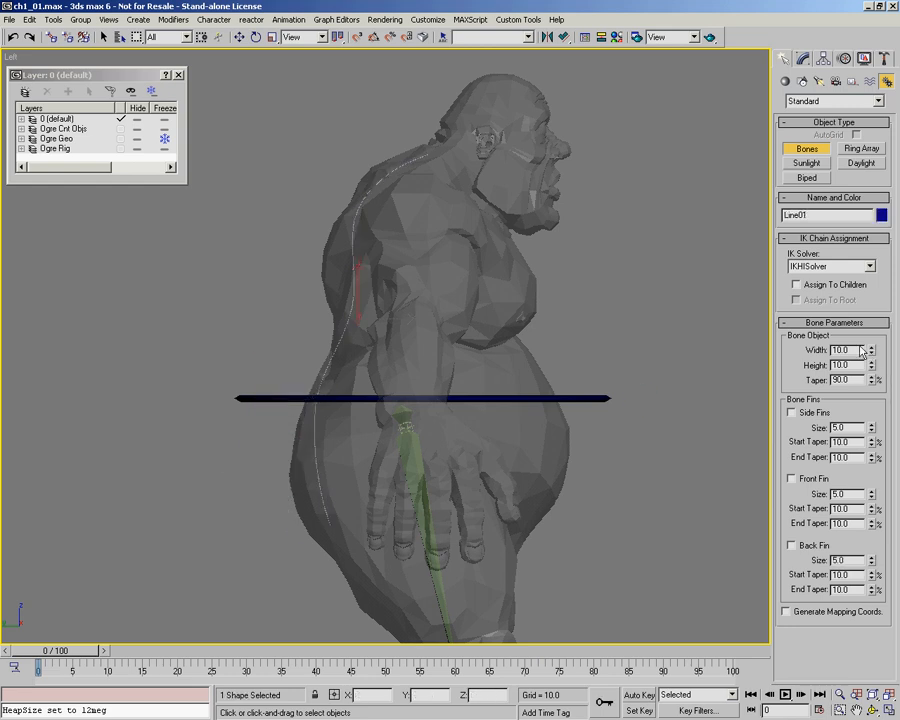
double_click(852, 349)
type("2")
key("Return")
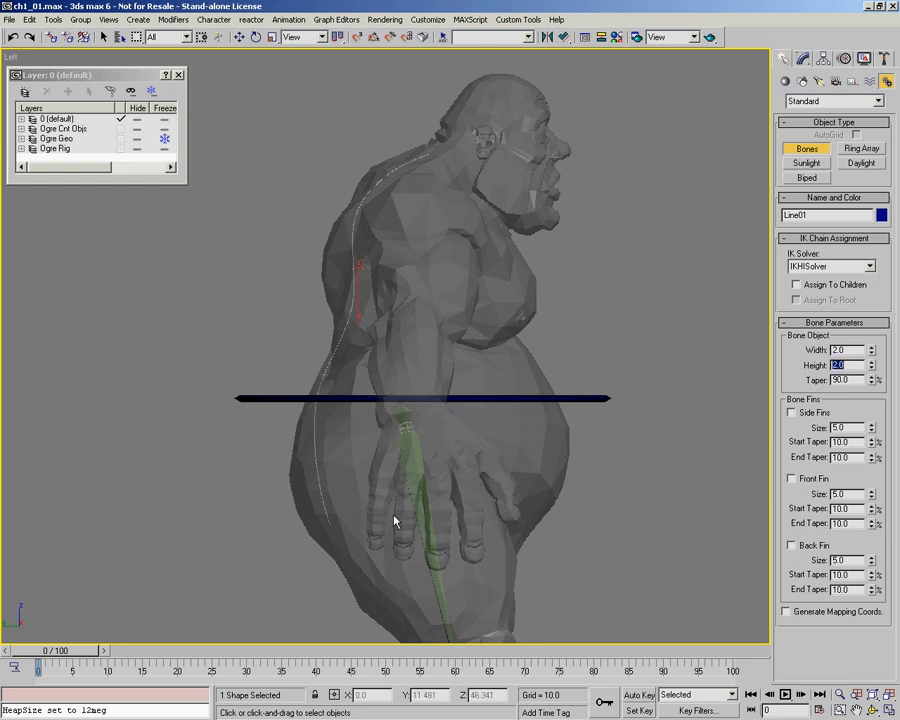
Step: Draw a chain of five bones and an end bone just behind the ogre's back, from the buttocks up to the neck
left_click(296, 523)
left_click(277, 398)
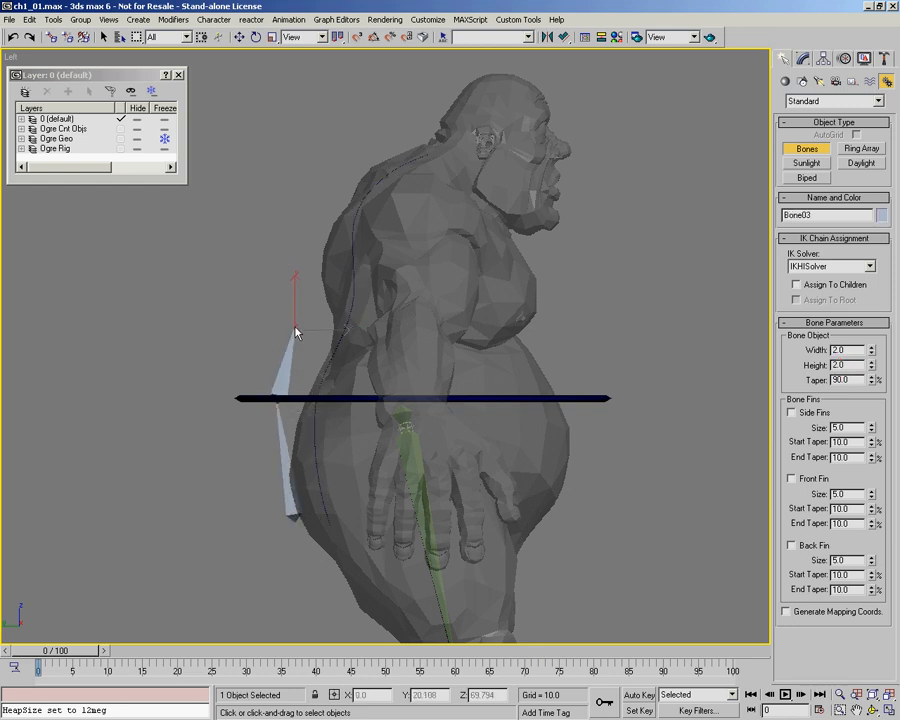
left_click(297, 314)
left_click(322, 215)
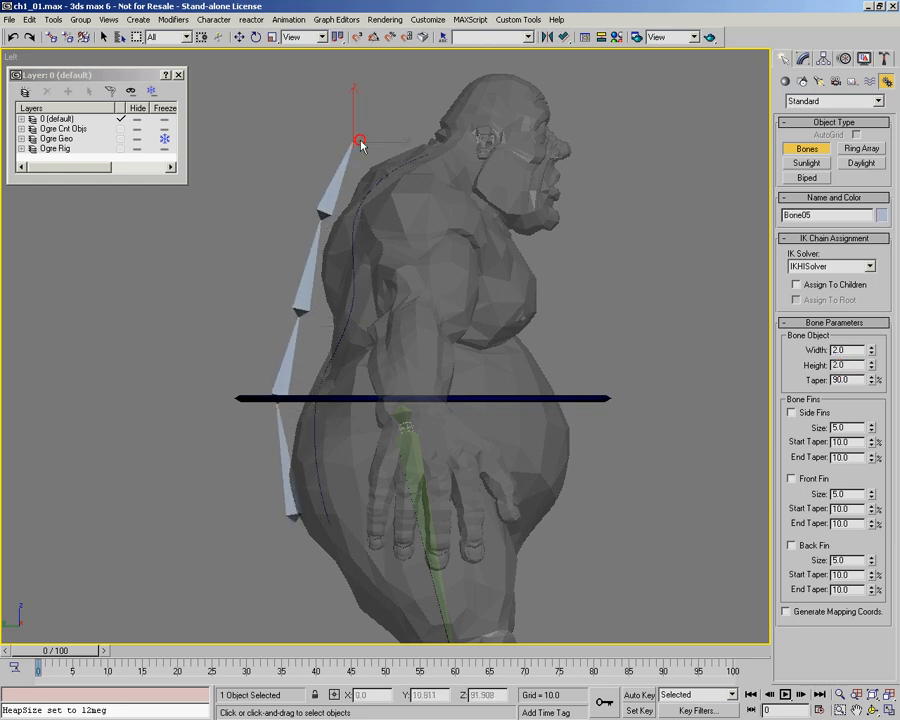
left_click(360, 141)
left_click(423, 122)
right_click(423, 122)
Step: Apply a Spline IK Solver from the chain's lowest bone to its end bone, using the spine spline as the path
key("w")
left_click(290, 504)
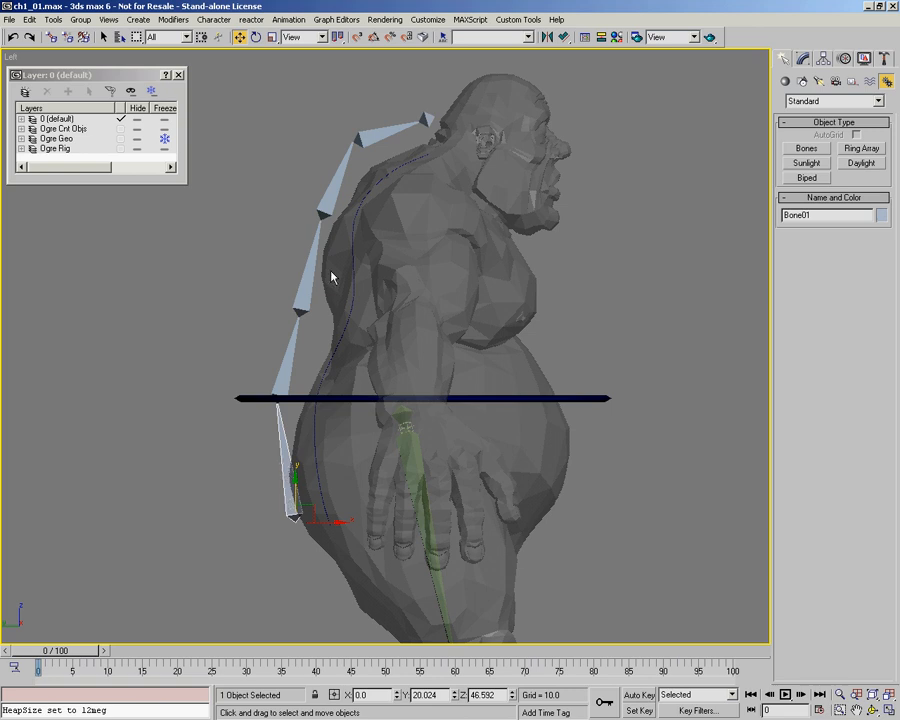
left_click(289, 19)
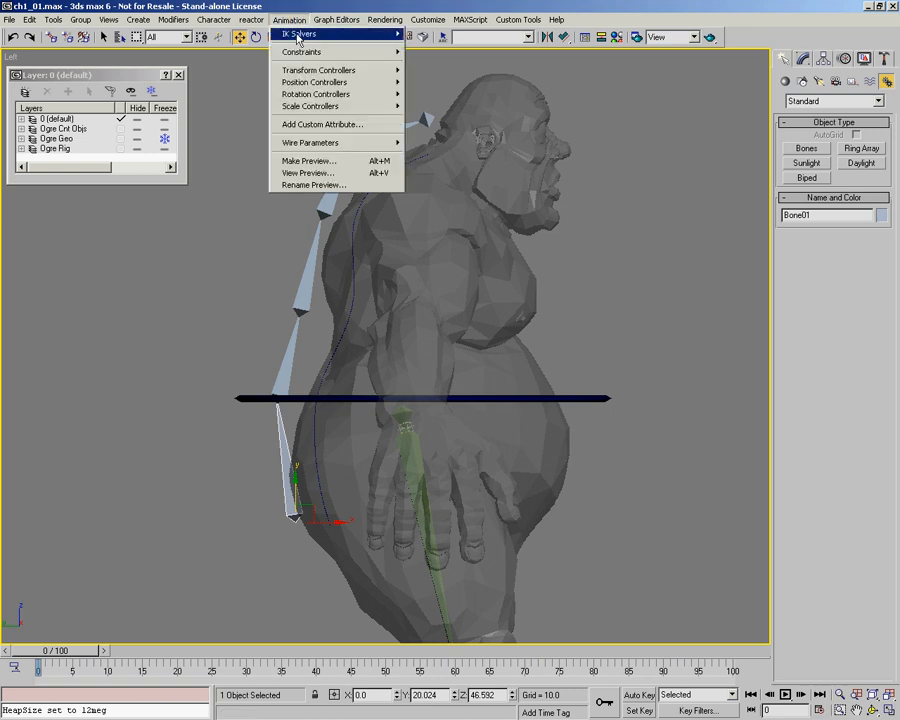
mouse_move(297, 36)
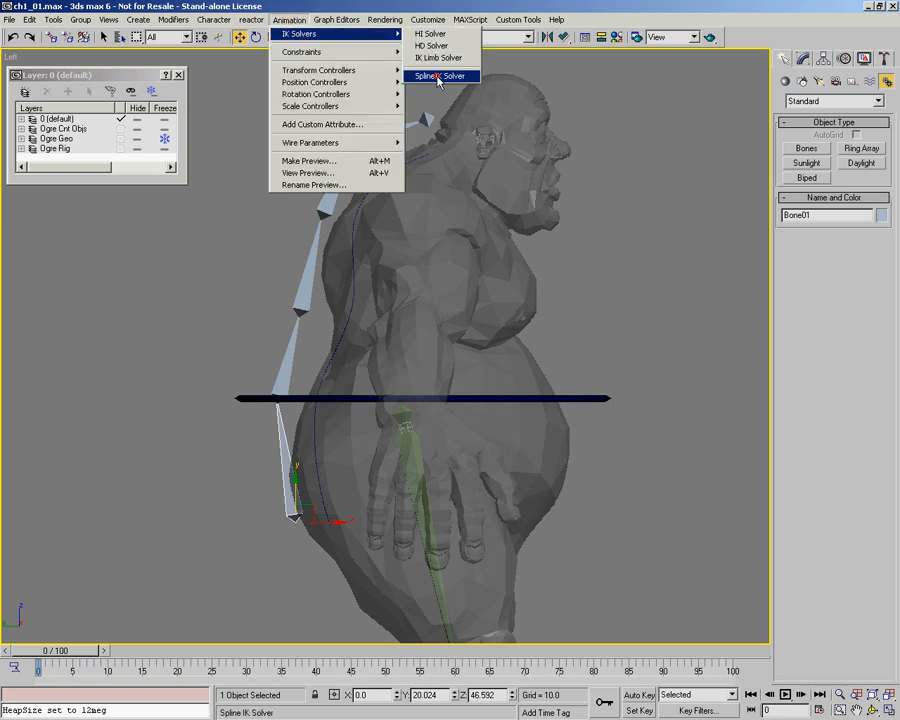
left_click(438, 77)
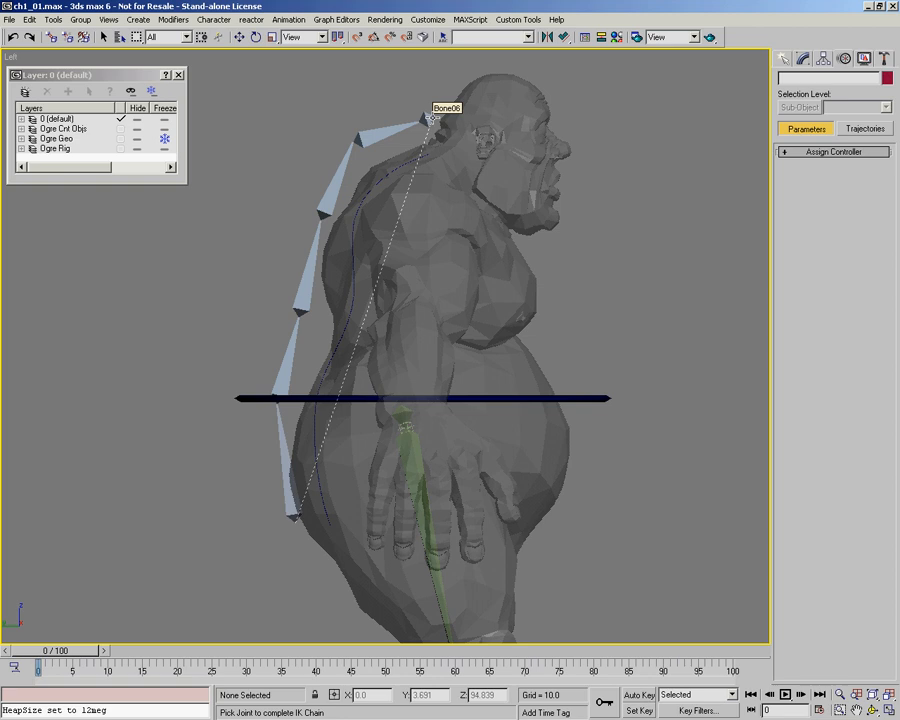
left_click(432, 117)
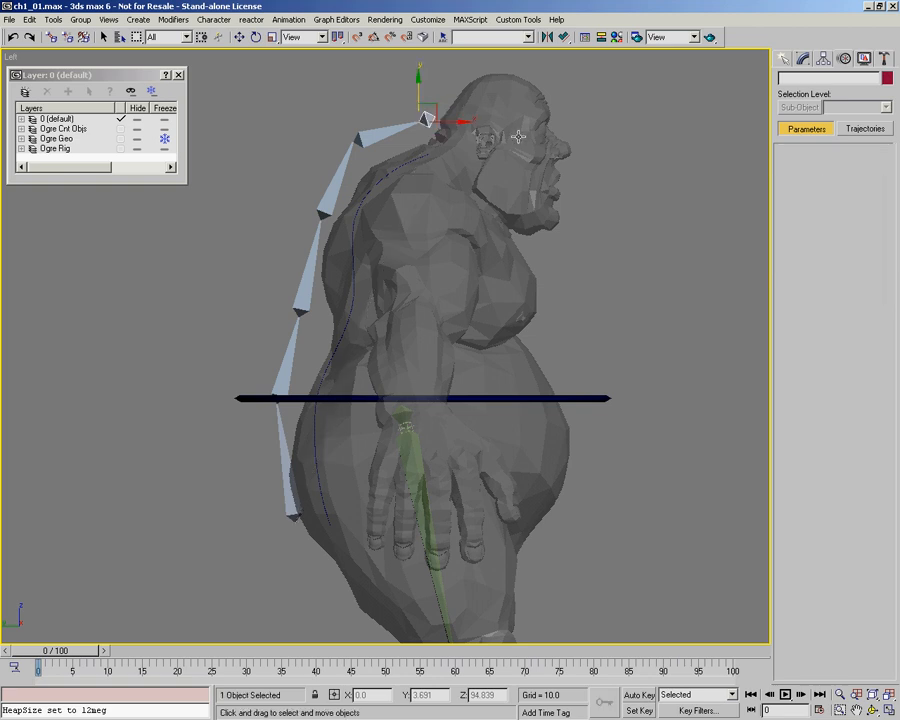
left_click(398, 170)
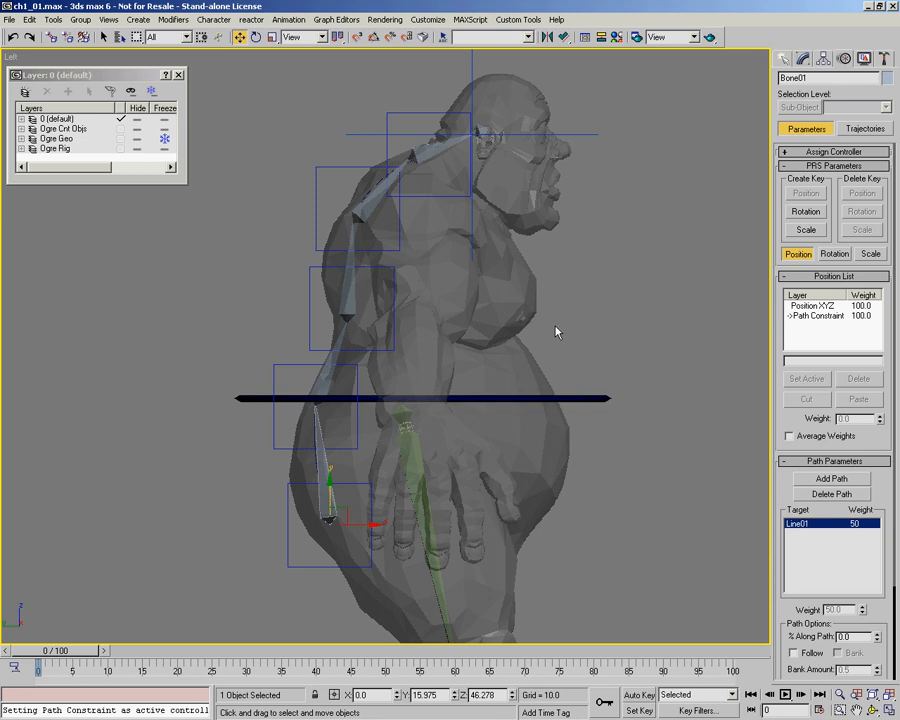
Step: Show the model in wireframe and set the helper size of the spine spline's Spline IK Control to 8
left_click(802, 57)
key("F3")
middle_click_drag(345, 358, 337, 312, "ctrl+alt")
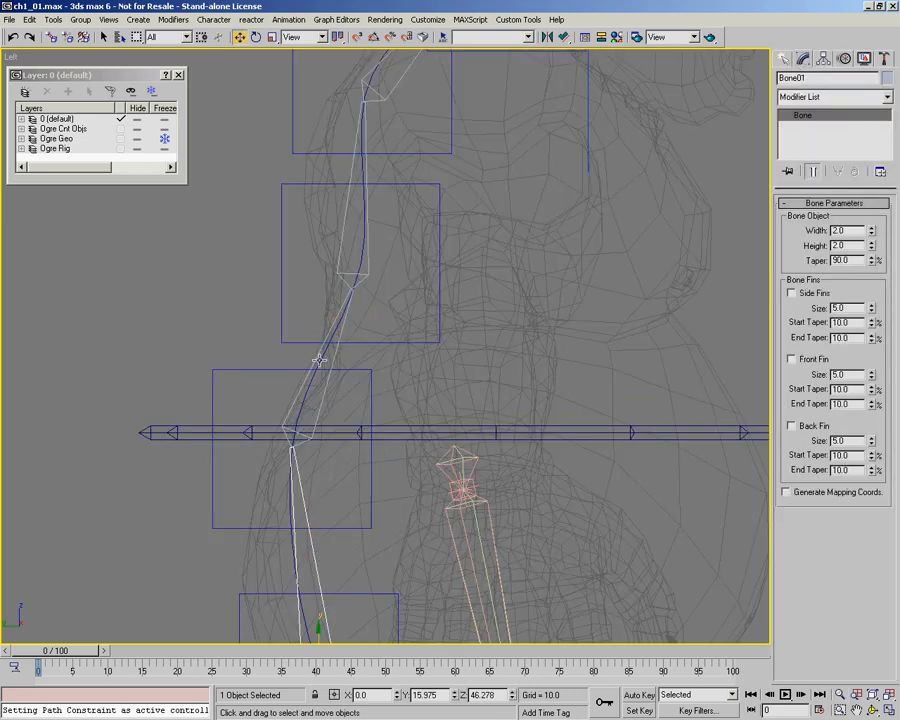
left_click(318, 361)
middle_click_drag(395, 301, 386, 361, "ctrl+alt")
left_click_drag(456, 212, 458, 176)
mouse_move(880, 519)
left_mouse_down()
mouse_move(878, 566)
mouse_move(879, 505)
mouse_move(879, 525)
left_mouse_up()
Step: Try moving the mid-back and upper-back control helpers in the Left view, and reselect the spine spline
left_click_drag(418, 258, 411, 241)
key("w")
left_click(350, 286)
left_click_drag(381, 286, 398, 301)
left_click_drag(372, 303, 355, 159)
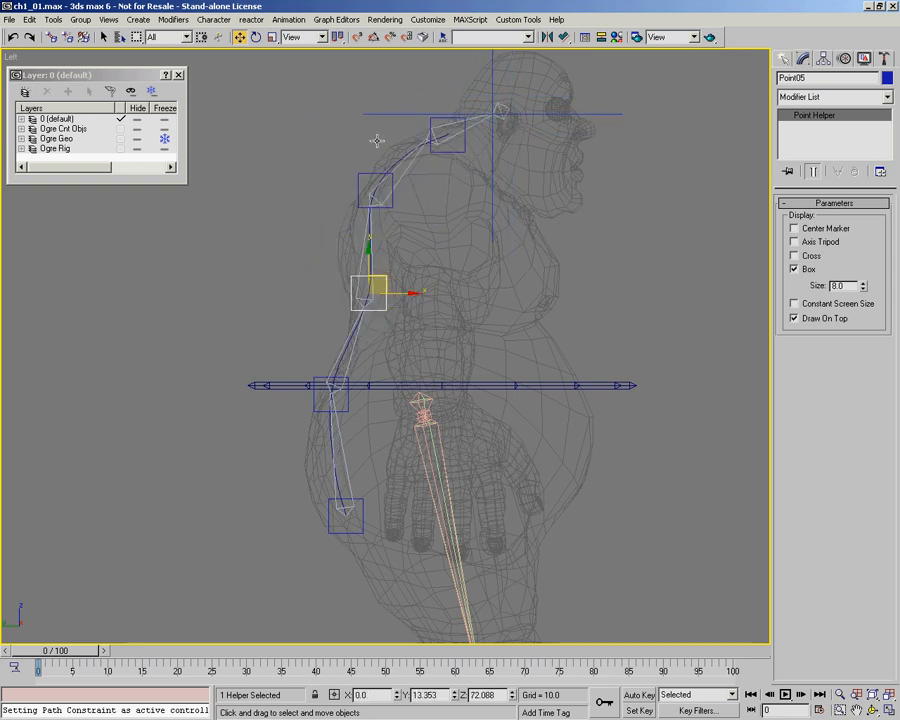
left_click(339, 360)
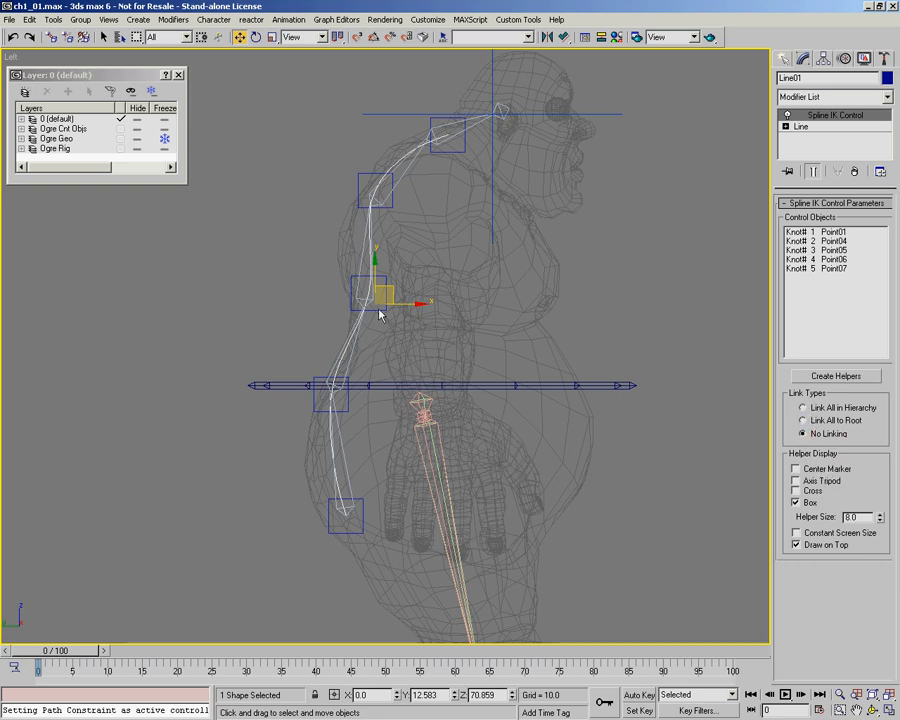
middle_click_drag(362, 180, 343, 193)
mouse_move(339, 187)
left_mouse_down()
mouse_move(325, 205)
mouse_move(320, 191)
mouse_move(341, 185)
left_mouse_up()
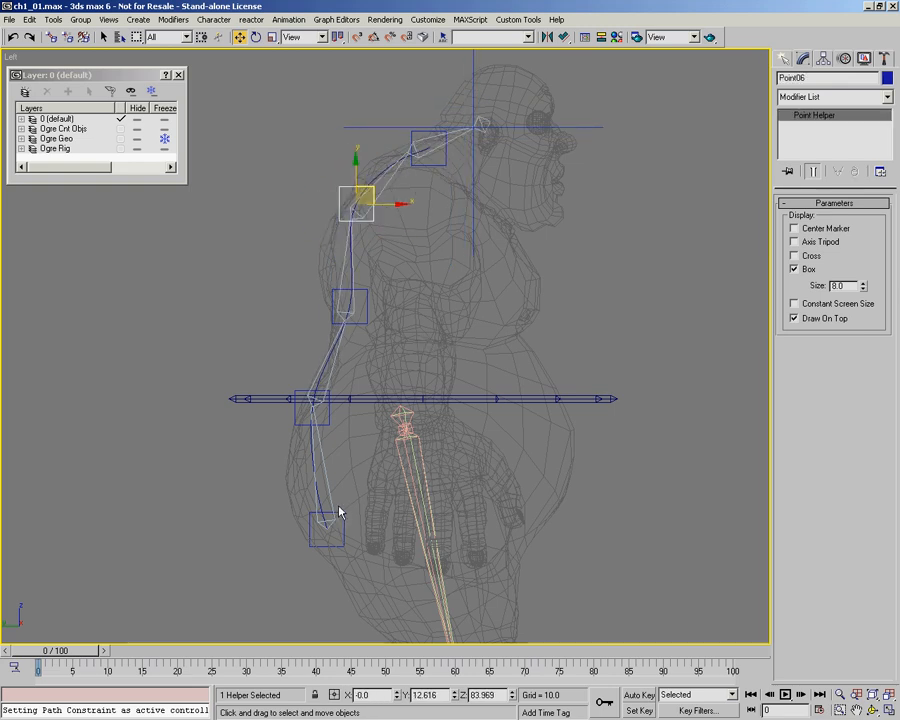
left_click(380, 170)
Step: Try moving the neck-level control helper in angled views and return the display to shaded
middle_click_drag(376, 258, 405, 146, "alt")
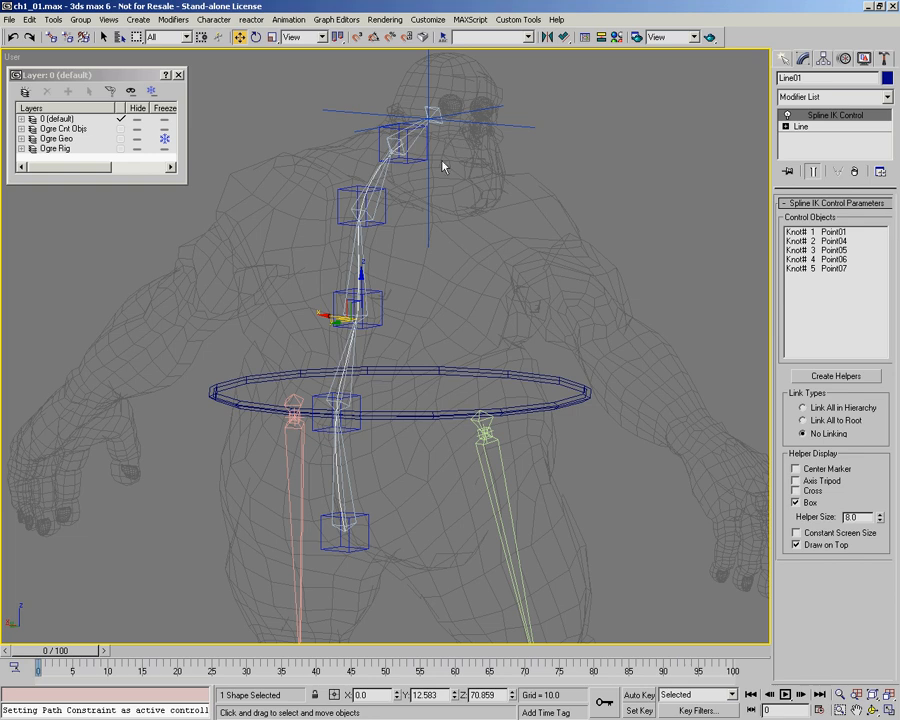
left_click(416, 161)
left_click_drag(402, 134, 443, 178)
middle_click_drag(443, 178, 345, 210, "alt")
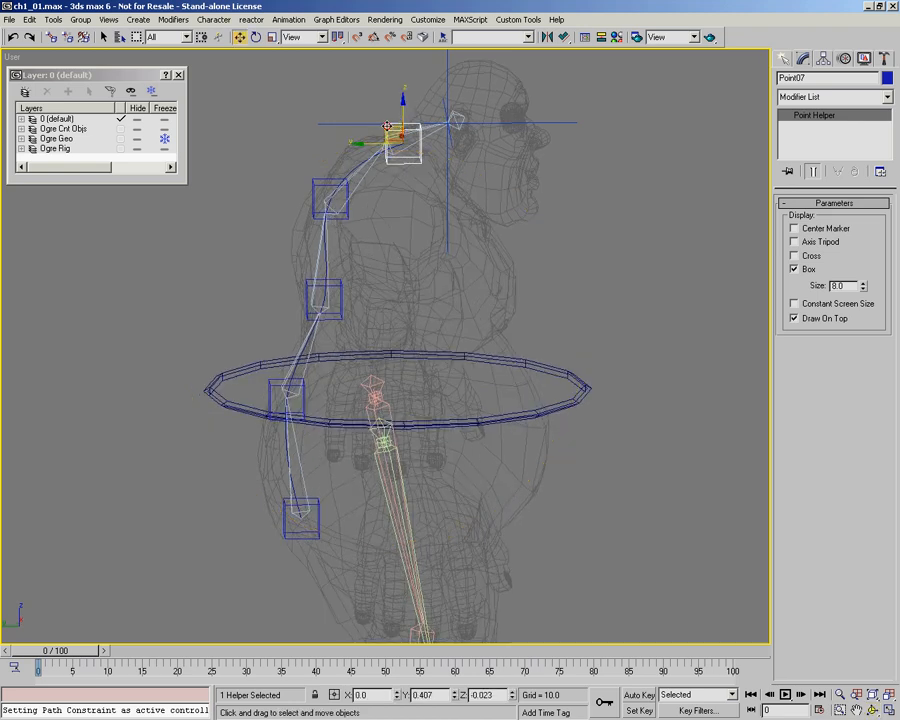
middle_click_drag(247, 132, 383, 154, "alt")
mouse_move(324, 113)
left_mouse_down()
mouse_move(364, 125)
mouse_move(424, 173)
mouse_move(428, 199)
mouse_move(406, 164)
mouse_move(432, 239)
mouse_move(424, 257)
mouse_move(422, 207)
mouse_move(436, 243)
mouse_move(424, 187)
mouse_move(442, 257)
mouse_move(426, 177)
mouse_move(440, 215)
mouse_move(393, 233)
mouse_move(446, 167)
mouse_move(451, 250)
mouse_move(434, 175)
mouse_move(468, 239)
mouse_move(494, 159)
mouse_move(324, 103)
left_mouse_up()
key("F3")
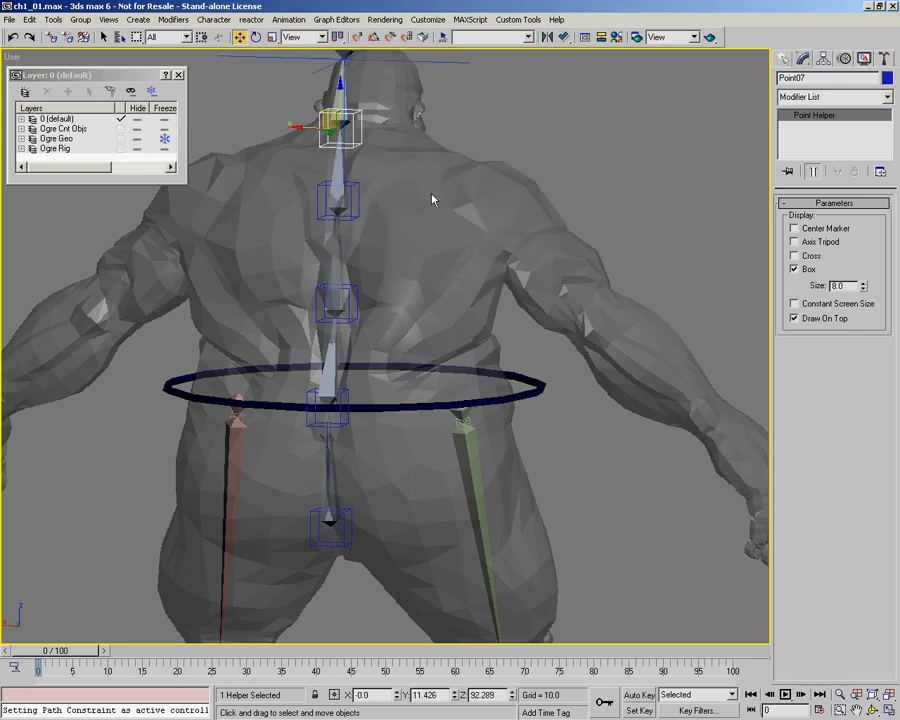
Step: Examine the motion parameters of the lowest spine bone in an angled view
middle_click_drag(410, 291, 373, 301, "alt")
key("w")
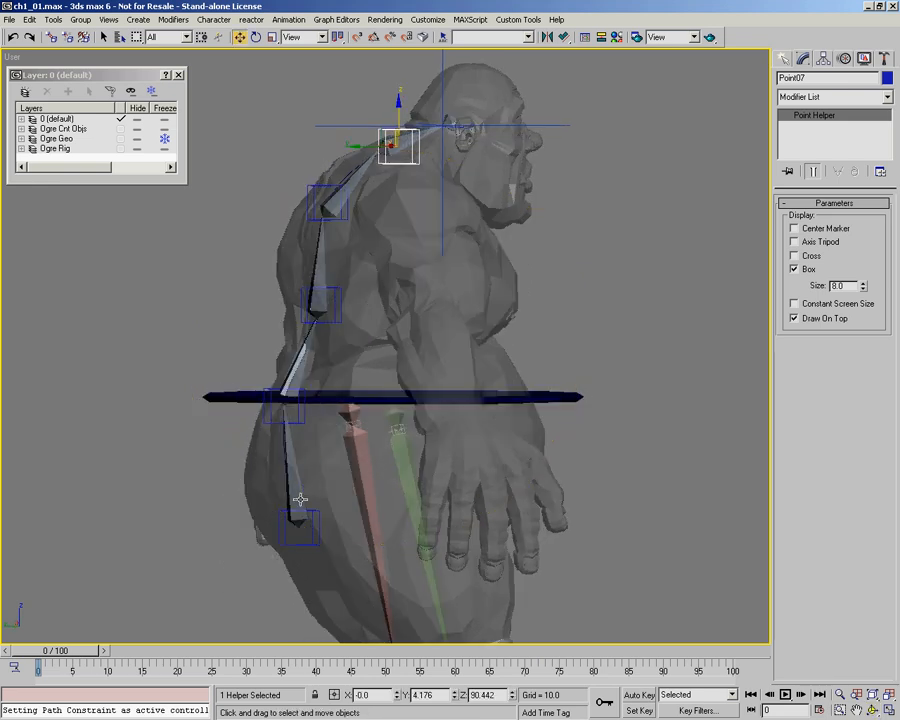
left_click(301, 492)
middle_click_drag(301, 492, 478, 386, "alt")
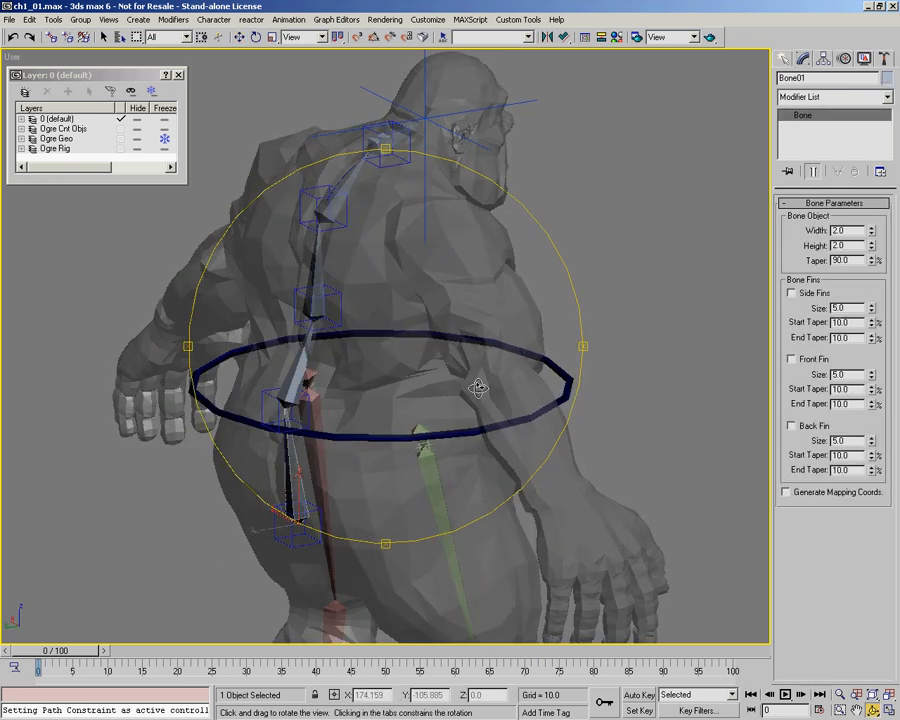
left_click(844, 59)
middle_click_drag(396, 476, 352, 452, "alt")
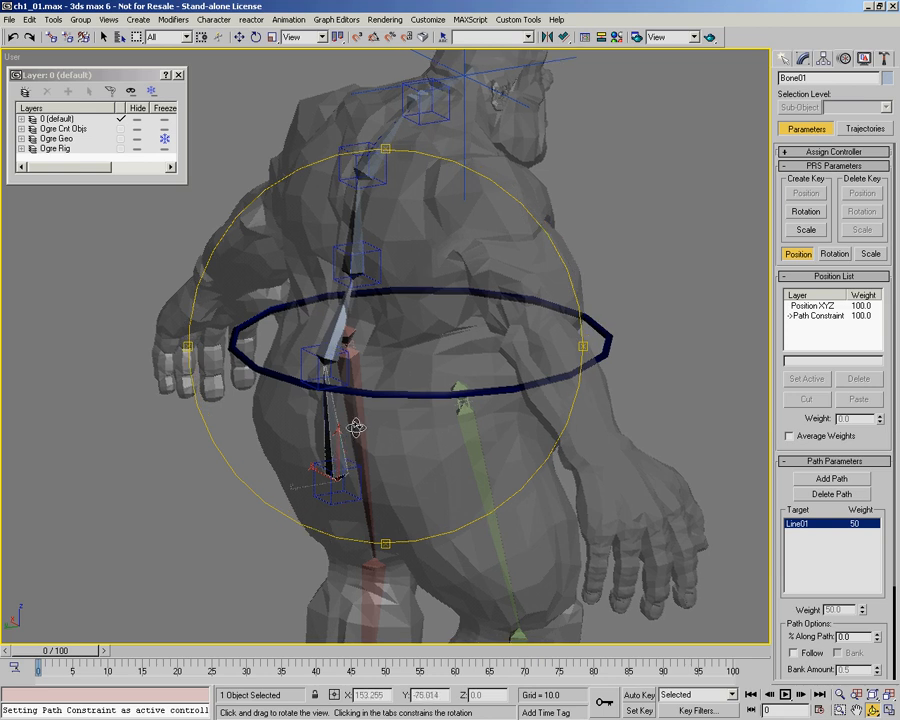
right_click(388, 320)
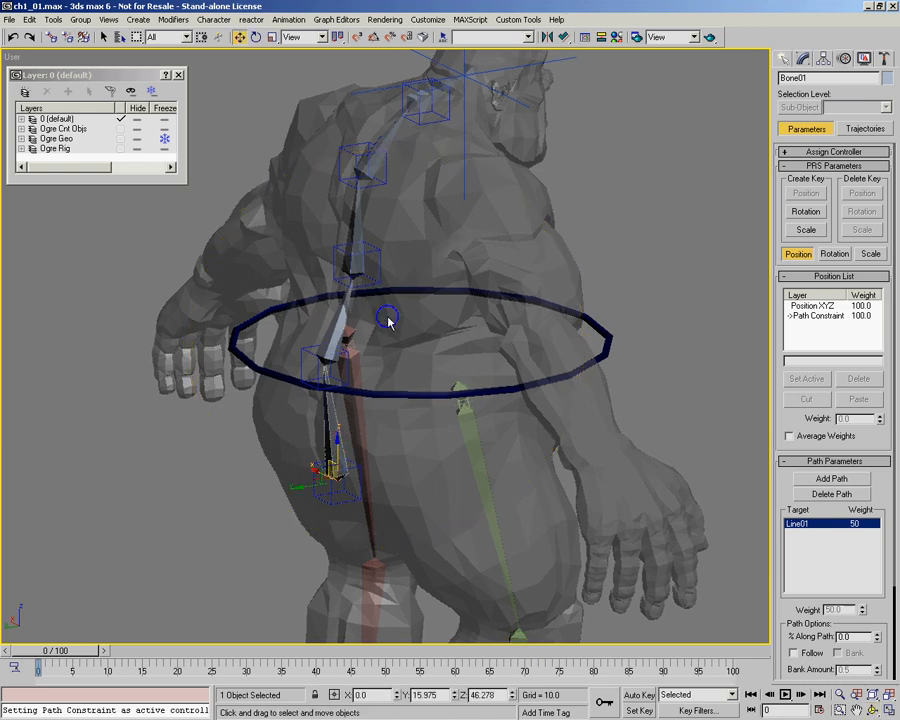
Step: Select the Spline IK goal at the head and try changing its twist start angle, with the display in wireframe
left_click(558, 63)
middle_click_drag(489, 310, 477, 350)
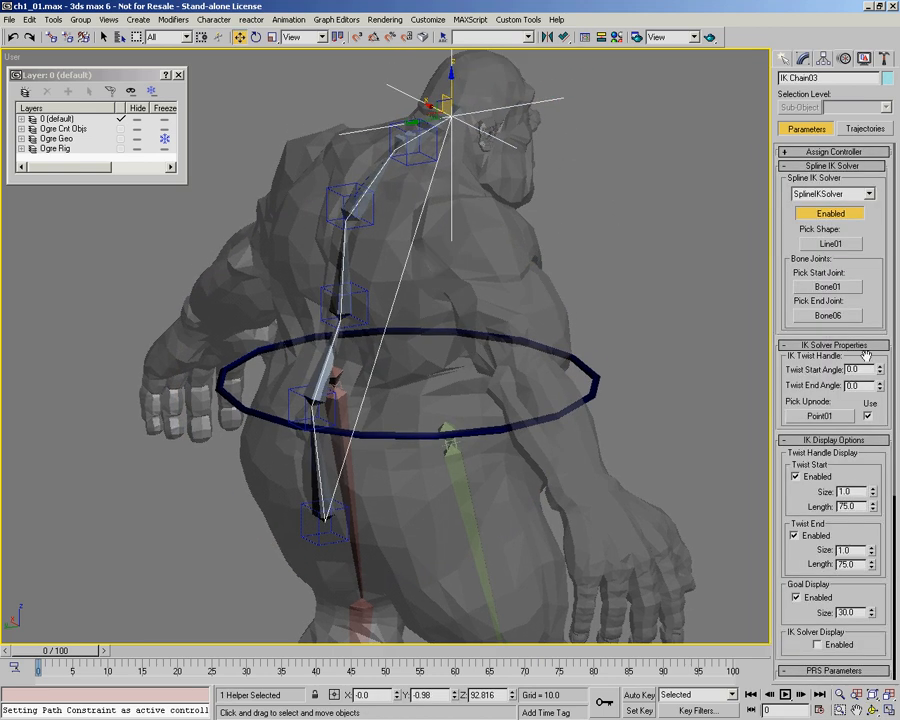
left_click_drag(881, 372, 876, 317)
right_click(876, 317)
key("F3")
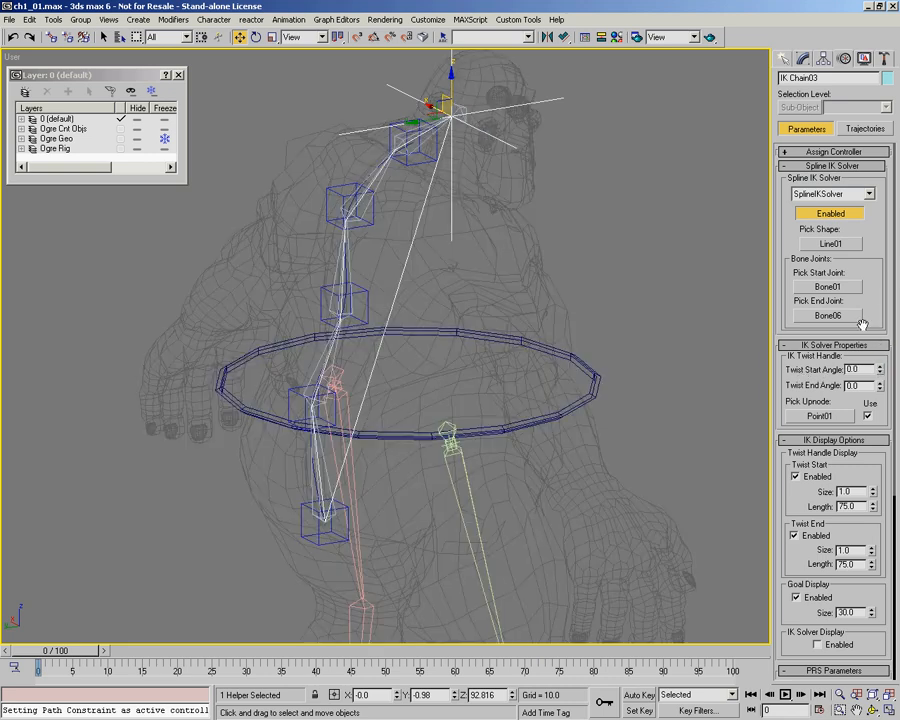
mouse_move(880, 371)
left_mouse_down()
mouse_move(880, 318)
mouse_move(880, 365)
mouse_move(877, 325)
mouse_move(870, 350)
left_mouse_up()
right_click(880, 371)
right_click(870, 350)
Step: Delete the Spline IK goal at the head end of the bone chain
left_click(352, 274)
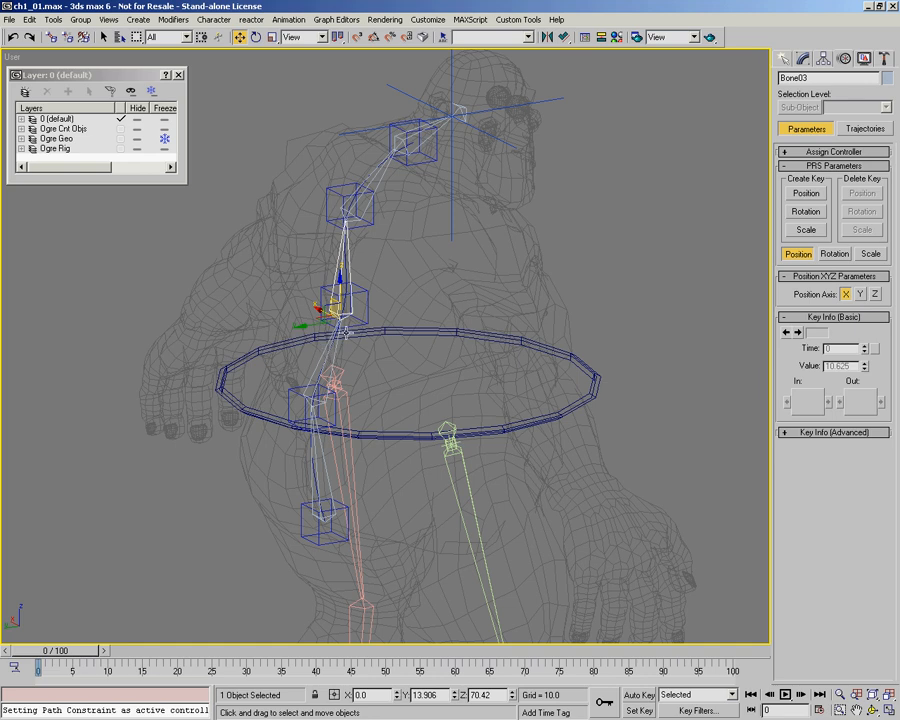
left_click(452, 195)
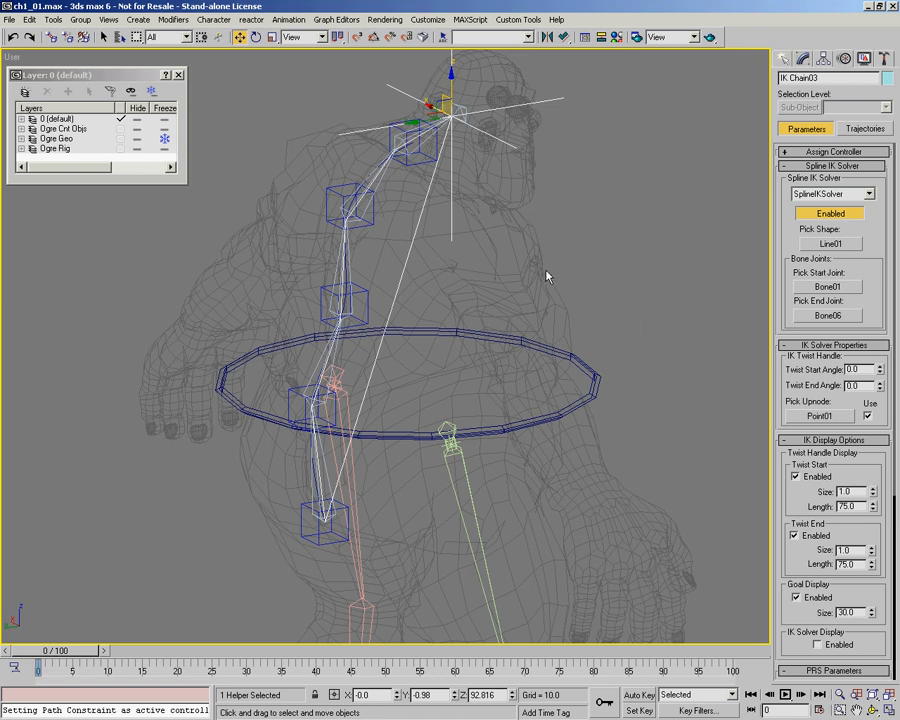
left_click(510, 282)
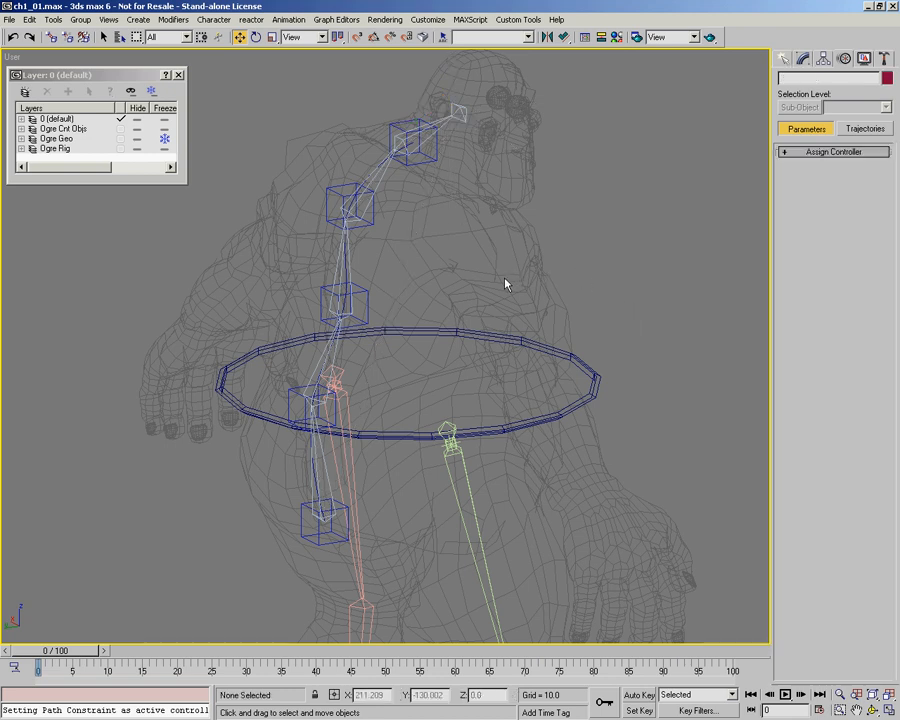
Step: Delete the Spline IK Control modifier from the spine spline
left_click(412, 142)
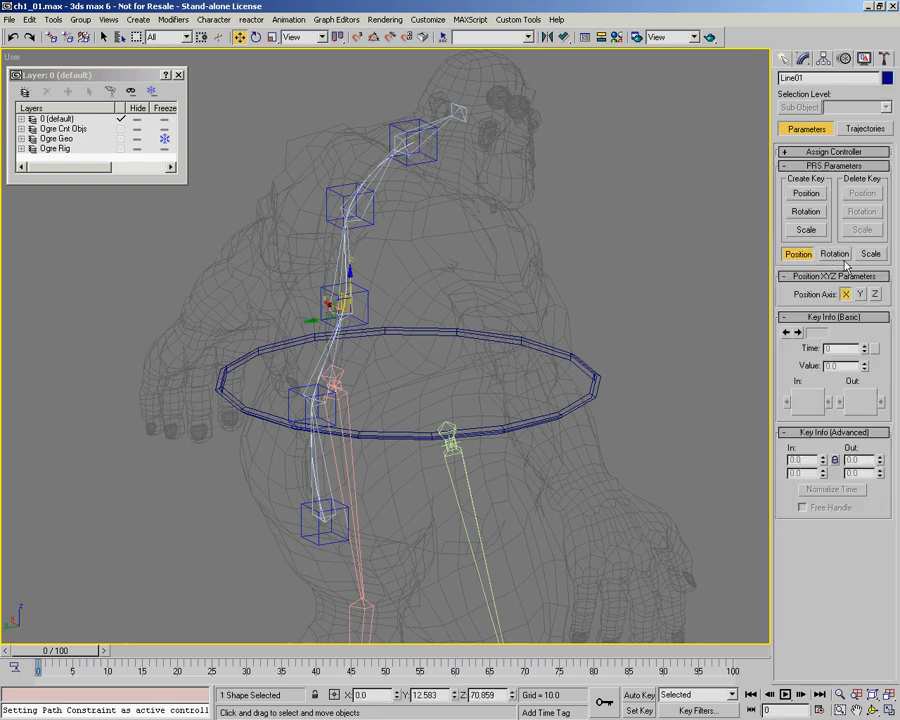
left_click(803, 58)
right_click(821, 117)
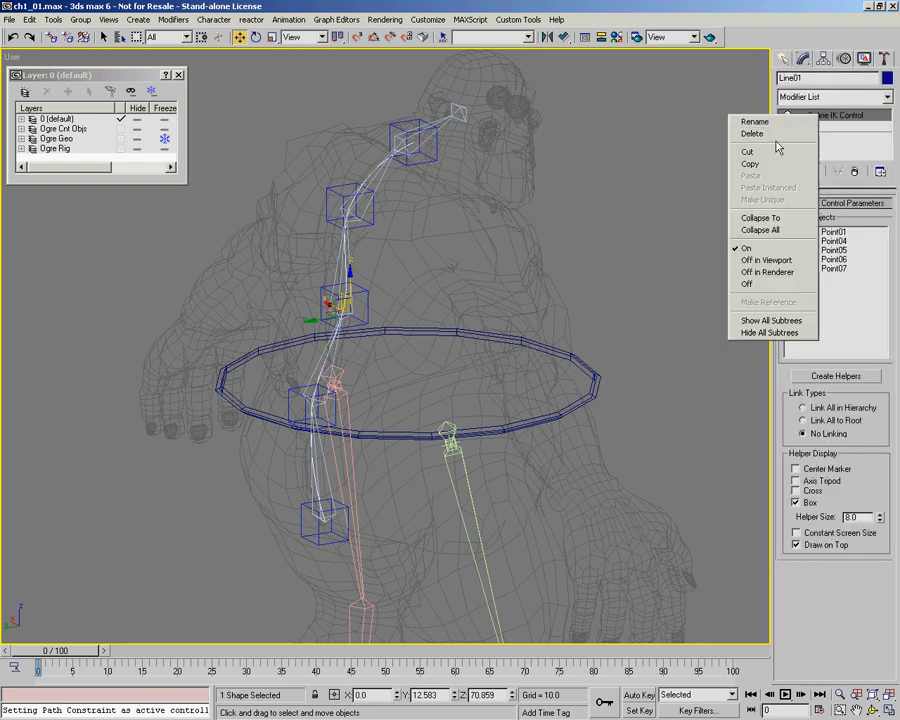
left_click(778, 132)
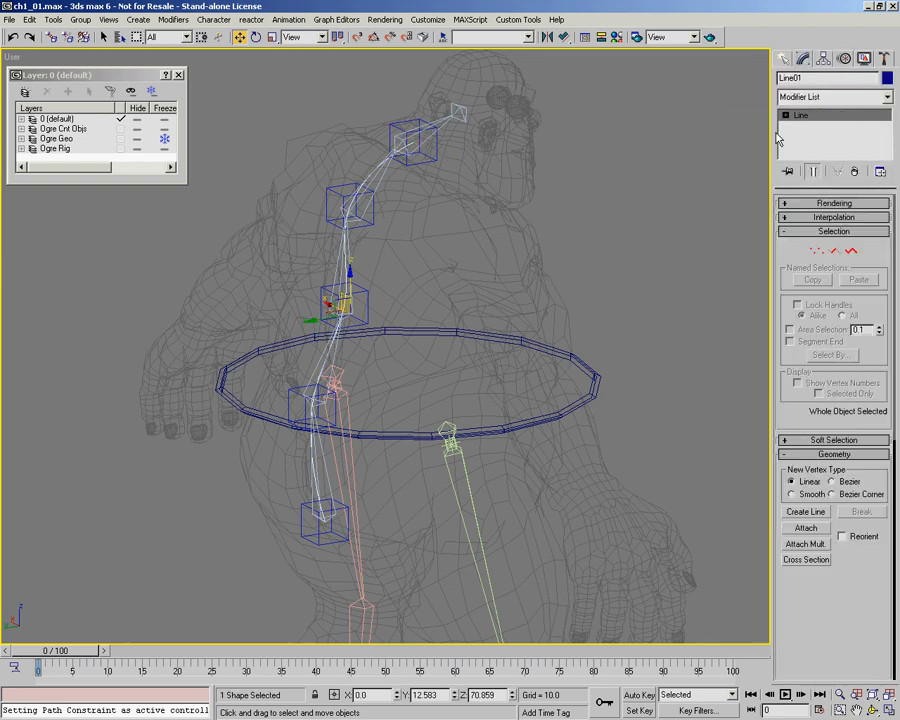
Step: Delete the five box-shaped control helpers along the spine, from the neck down to the lowest one
left_click(438, 158)
key("Delete")
left_click(327, 185)
key("Delete")
left_click(320, 288)
key("Delete")
left_click(288, 396)
key("Delete")
left_click(302, 505)
key("Delete")
Step: Select the whole spine bone chain from its lowest bone and delete it
left_click(314, 502)
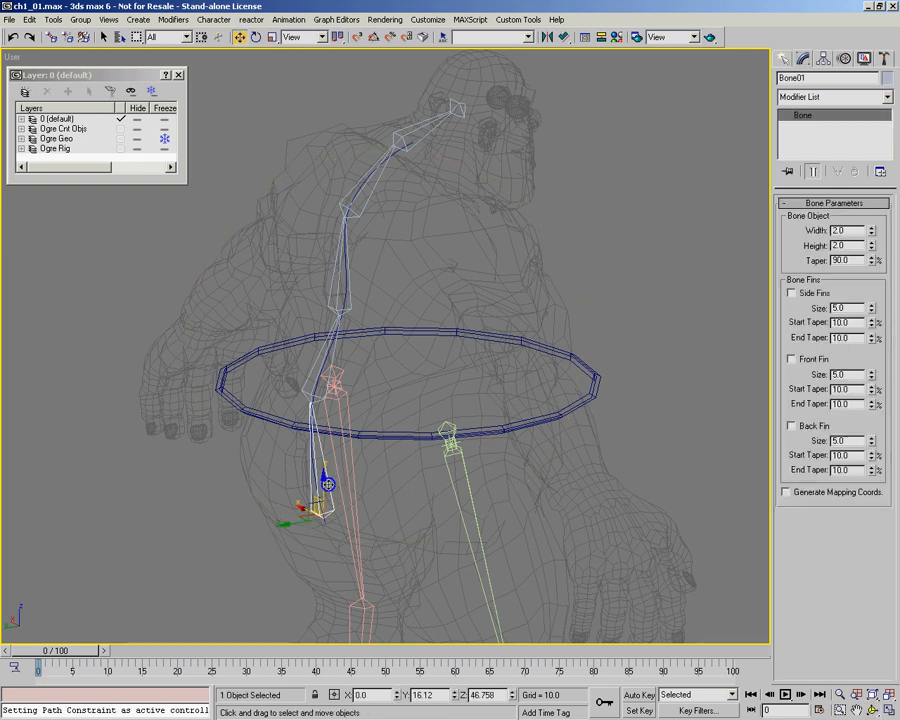
double_click(328, 485)
middle_click_drag(436, 302, 404, 290, "alt")
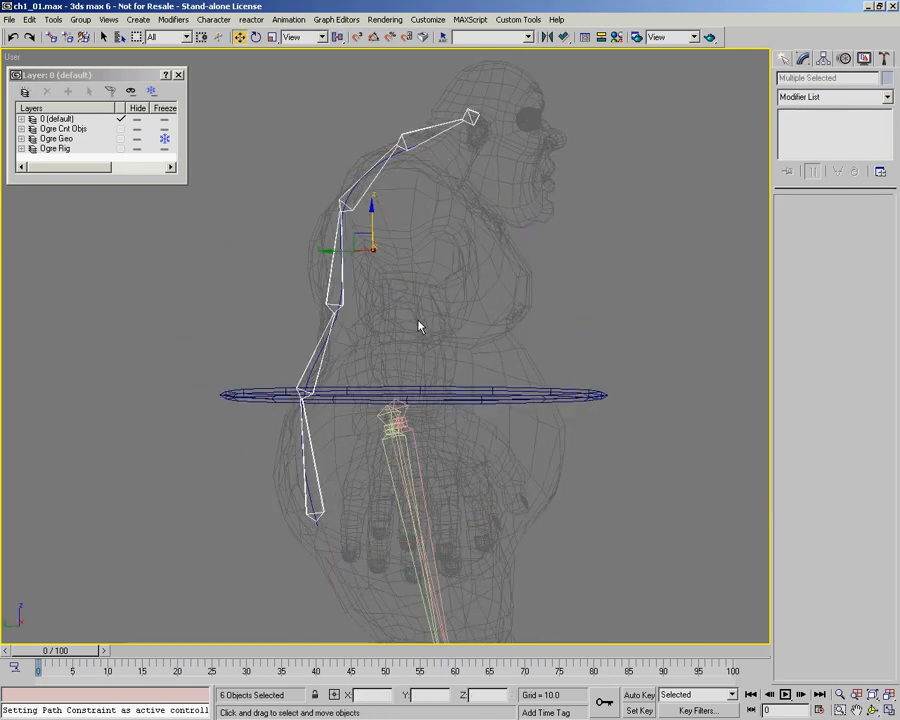
key("Delete")
Step: Start vertex editing of the spine spline in the Left view and move its neck-end vertex slightly down
left_click(305, 470)
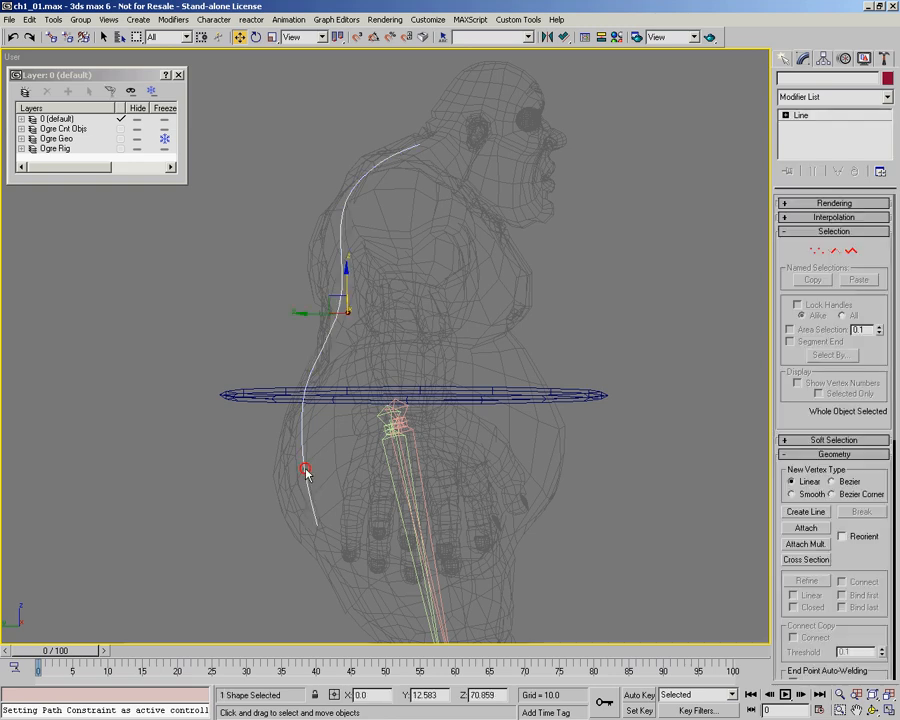
key("l")
key("alt+z")
left_click_drag(306, 166, 319, 122)
middle_click_drag(353, 201, 371, 259)
left_click_drag(371, 257, 374, 239)
key("w")
middle_click_drag(395, 408, 403, 385)
key("alt+z")
left_click_drag(377, 380, 376, 390)
key("w")
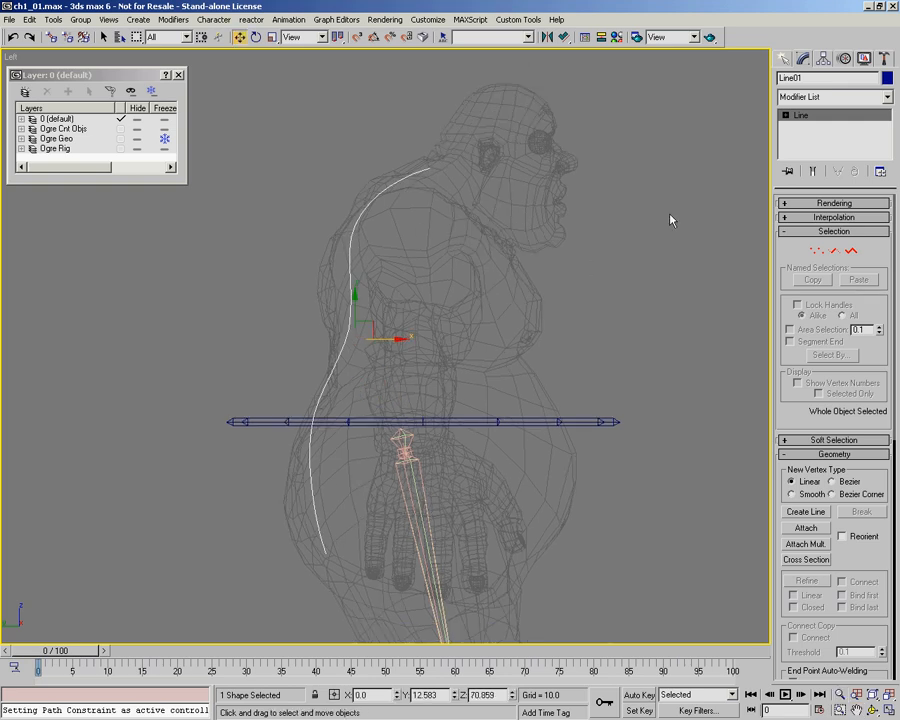
key("1")
left_click(430, 168)
left_click_drag(444, 152, 441, 163)
Step: Move the spine spline's upper-back, mid-back and hip-level vertices slightly forward and down
left_click(355, 223)
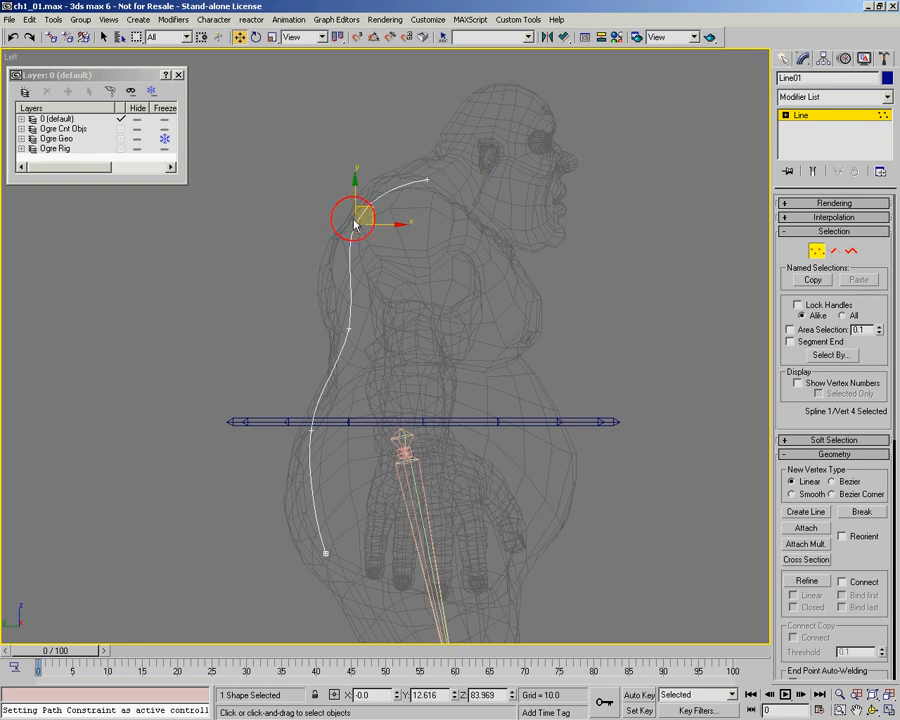
left_click_drag(369, 208, 369, 219)
left_click(367, 318)
left_click_drag(367, 320, 367, 322)
left_click(313, 427)
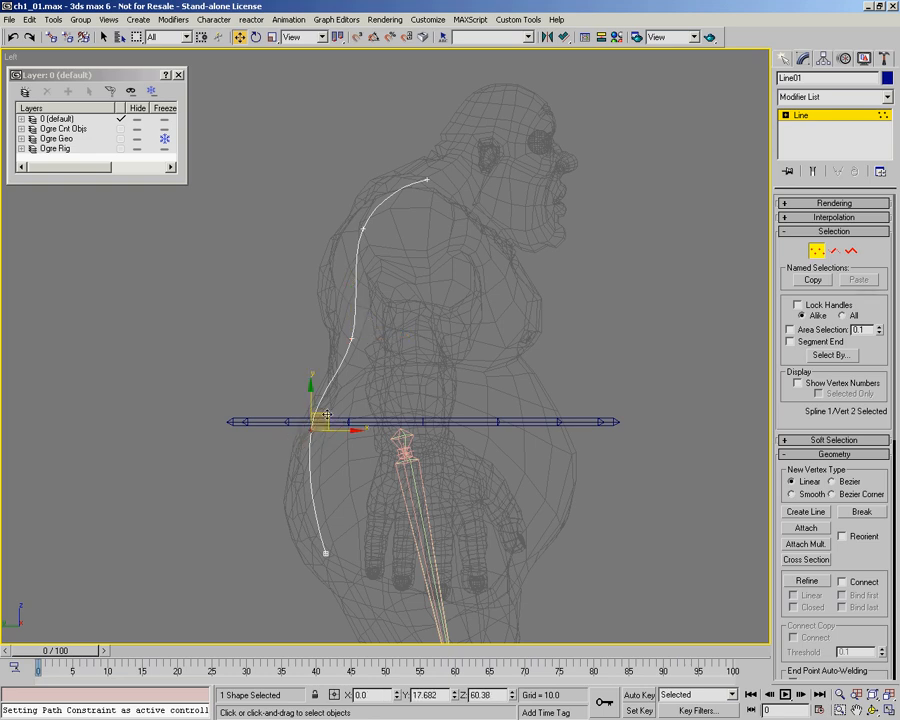
Step: Raise the spine spline's lowest vertex about 2.4 units and leave vertex editing
left_click(327, 551)
key("ctrl+r")
left_click_drag(358, 408, 453, 425)
right_click(436, 428)
key("alt+z")
left_click_drag(337, 430, 333, 451)
right_click(333, 451)
middle_click_drag(399, 408, 354, 398)
key("alt+z")
left_click_drag(282, 465, 283, 440)
right_click(283, 440)
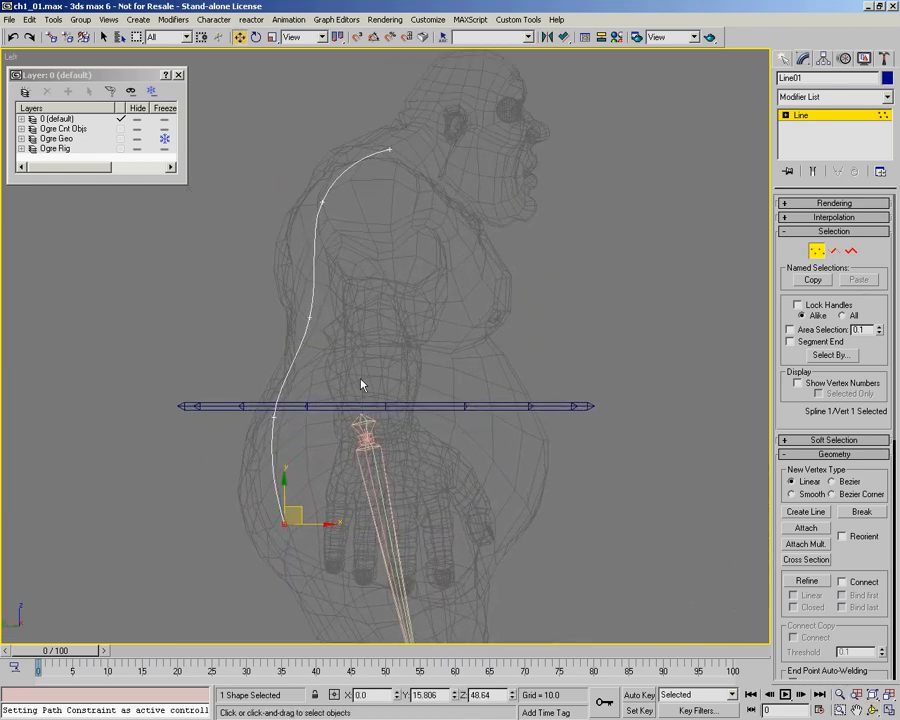
left_click(817, 252)
middle_click_drag(260, 402, 314, 388)
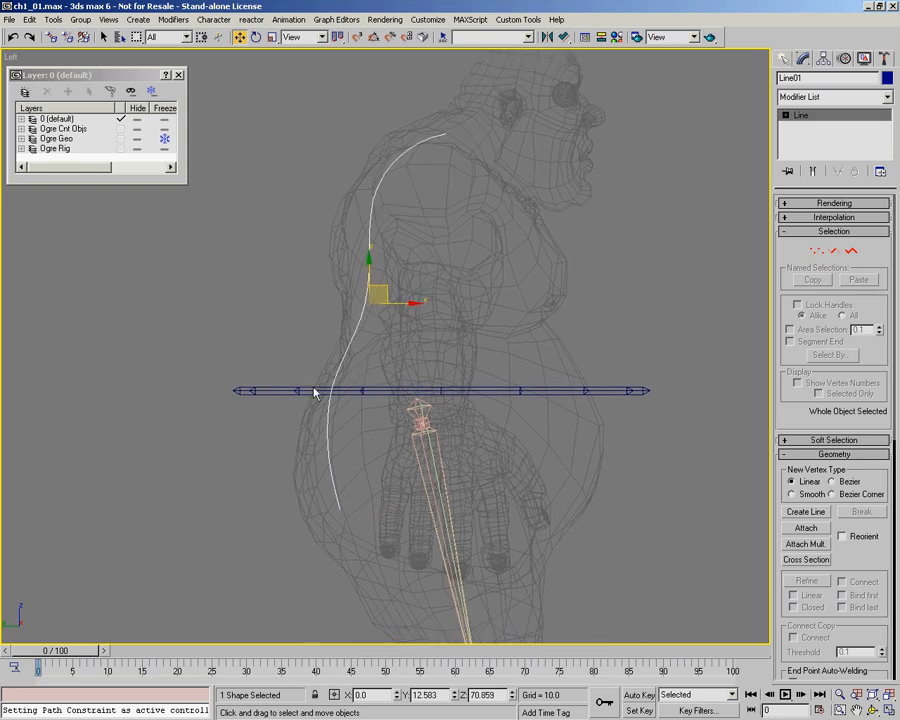
Step: Apply the Spline IK Control modifier to the spine spline and create its knot helpers with No Linking
left_click(889, 101)
left_click_drag(890, 138, 898, 434)
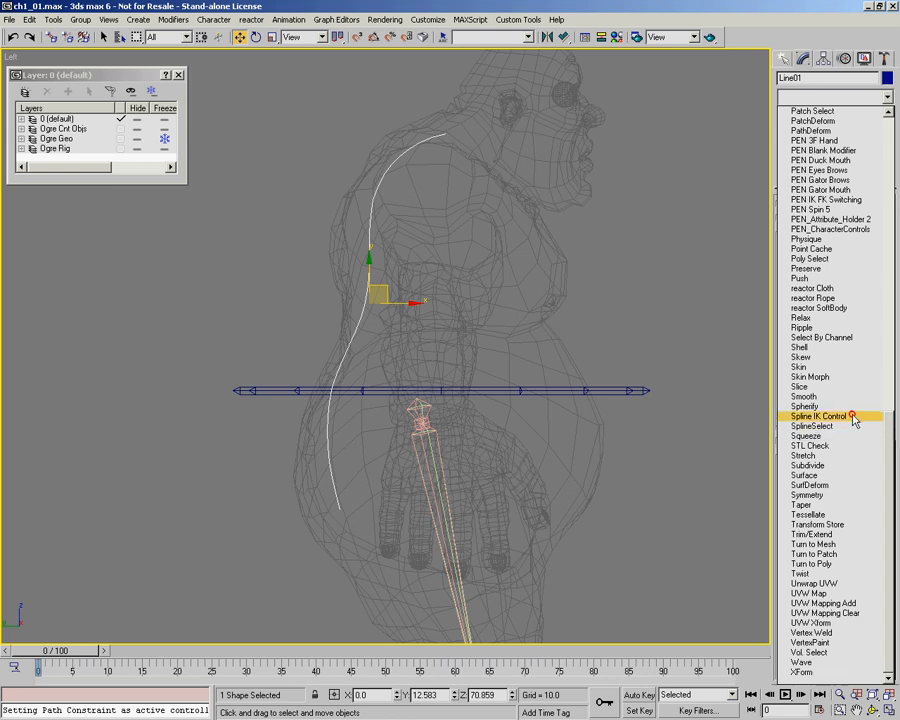
left_click(820, 416)
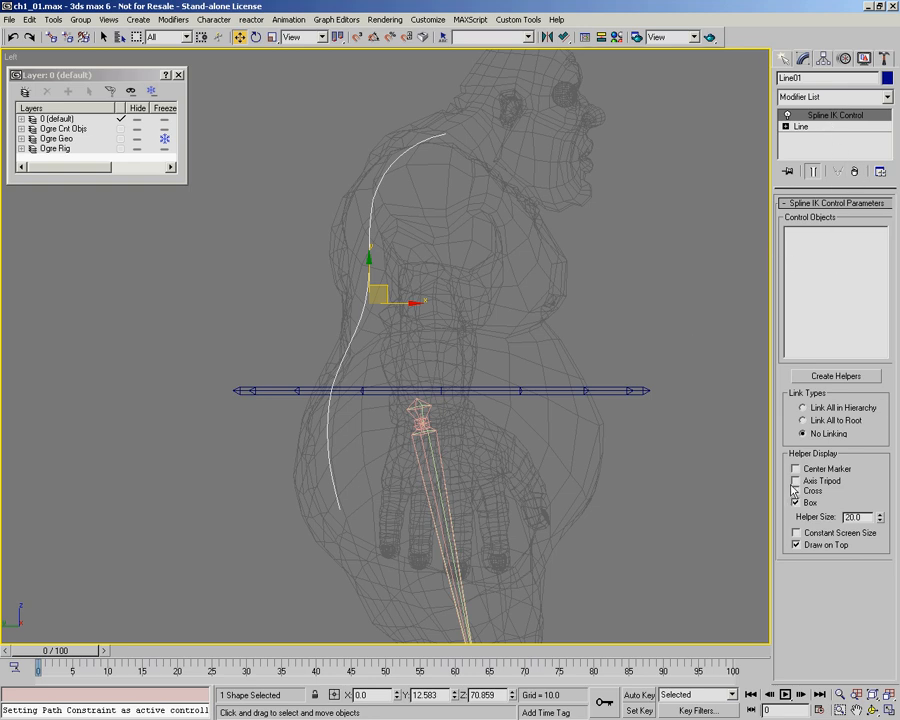
middle_click_drag(375, 186, 362, 199)
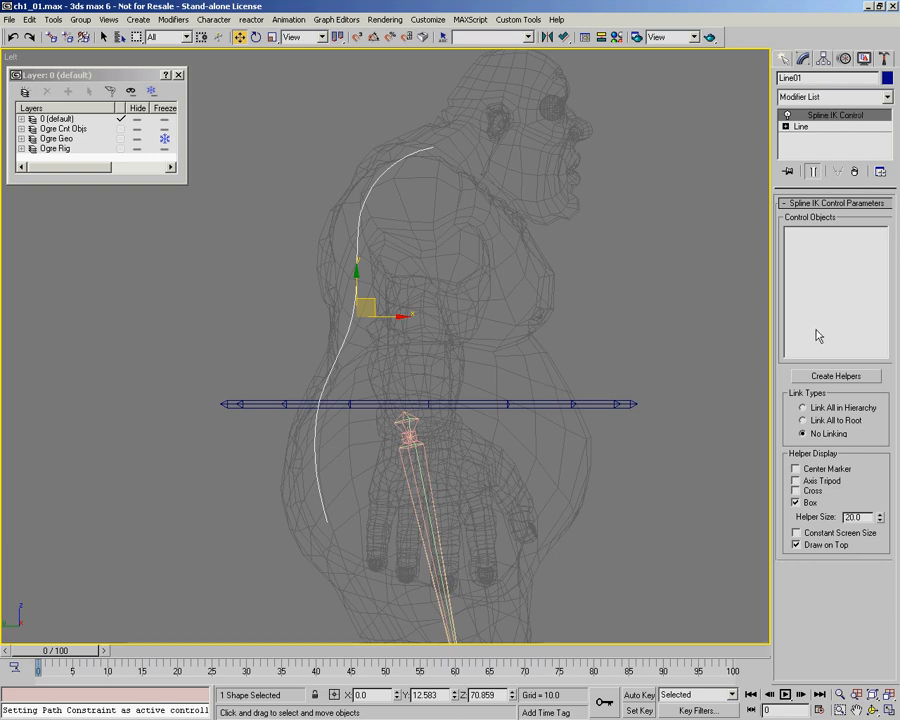
left_click(832, 376)
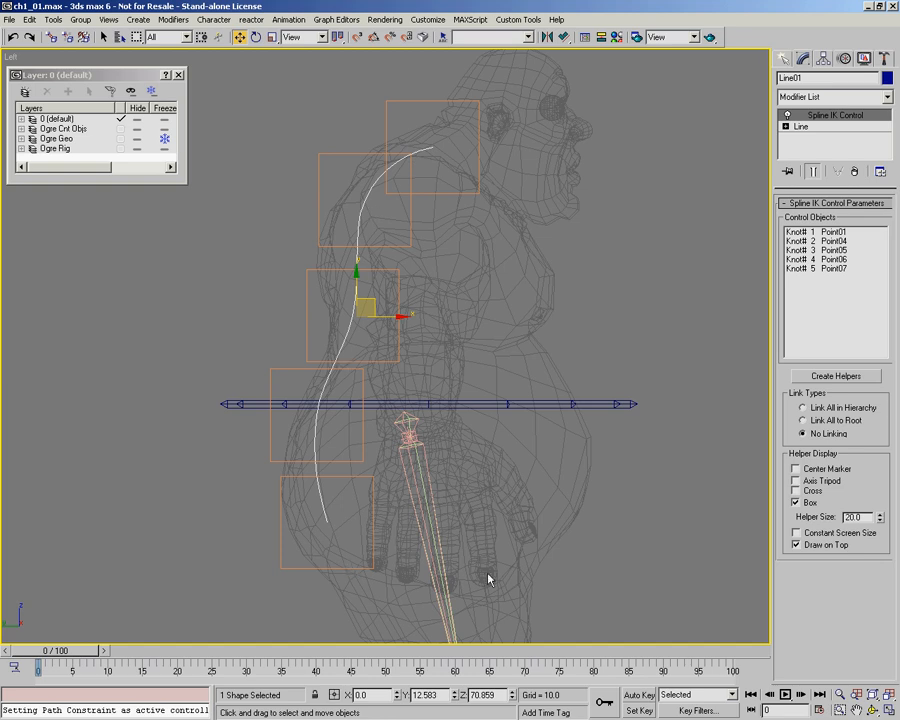
Step: Set the spine spline's helper size to 5
double_click(862, 518)
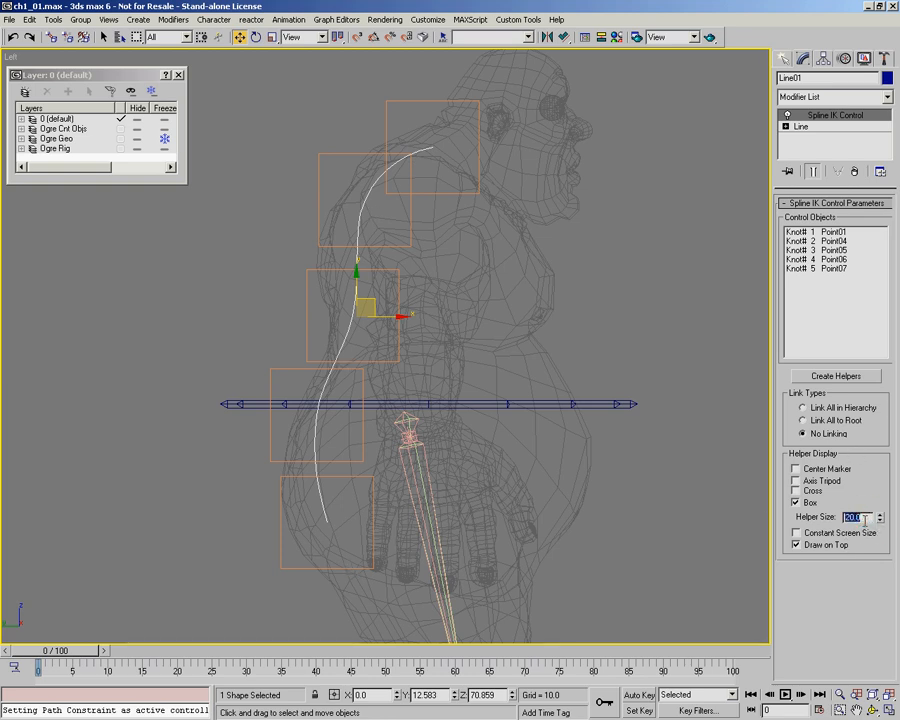
type("5")
key("Return")
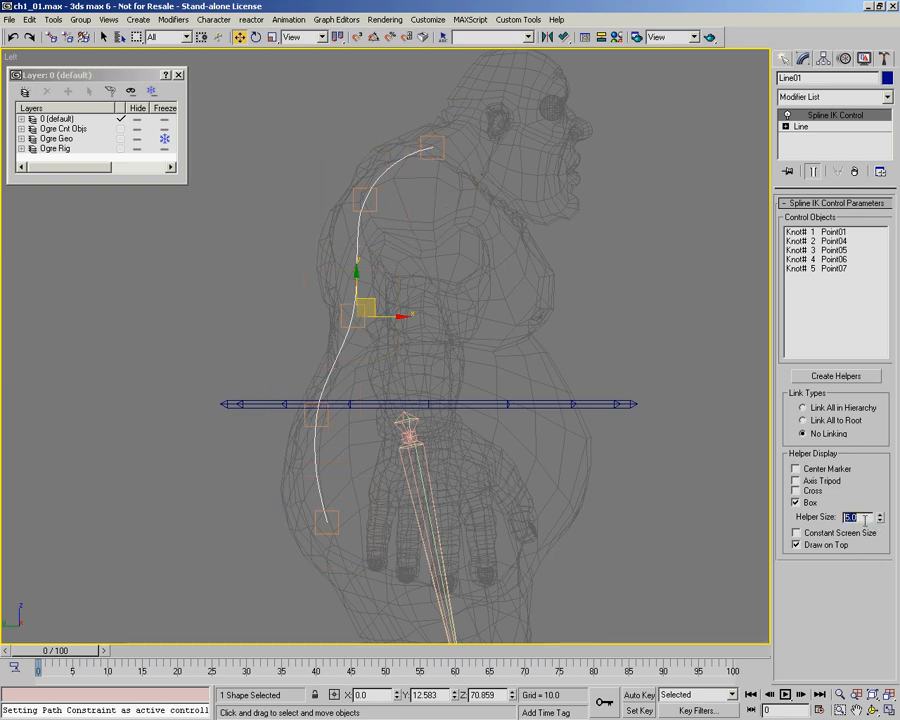
Step: Try the Cross, Axis Tripod and Center Marker displays on the spine helpers, and return to Box only
left_click(826, 491)
left_click(806, 502)
left_click(799, 481)
left_click(799, 469)
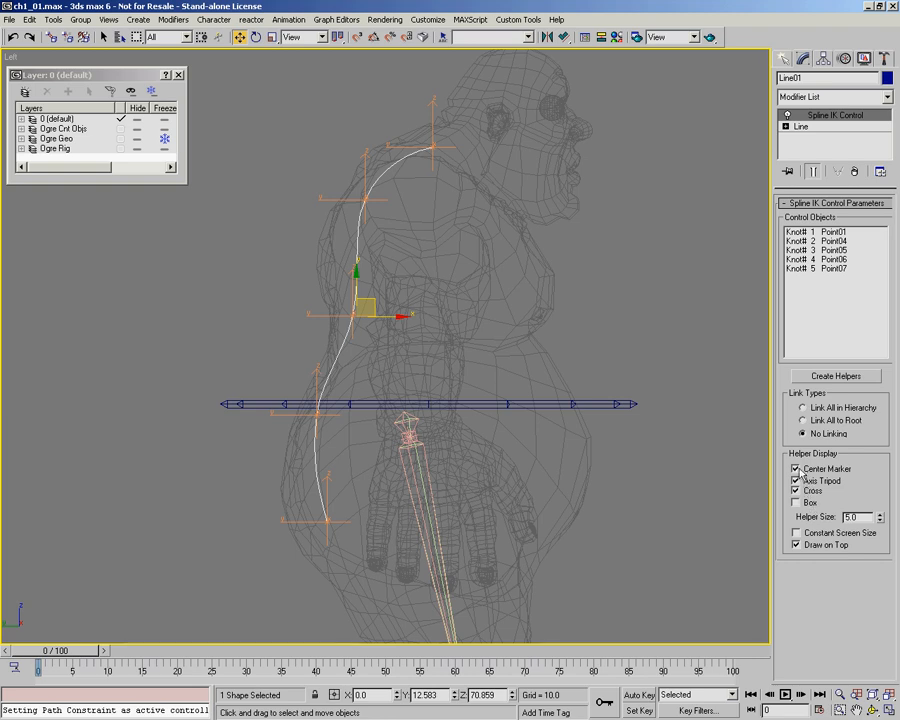
left_click(797, 481)
left_click(797, 491)
left_click(797, 503)
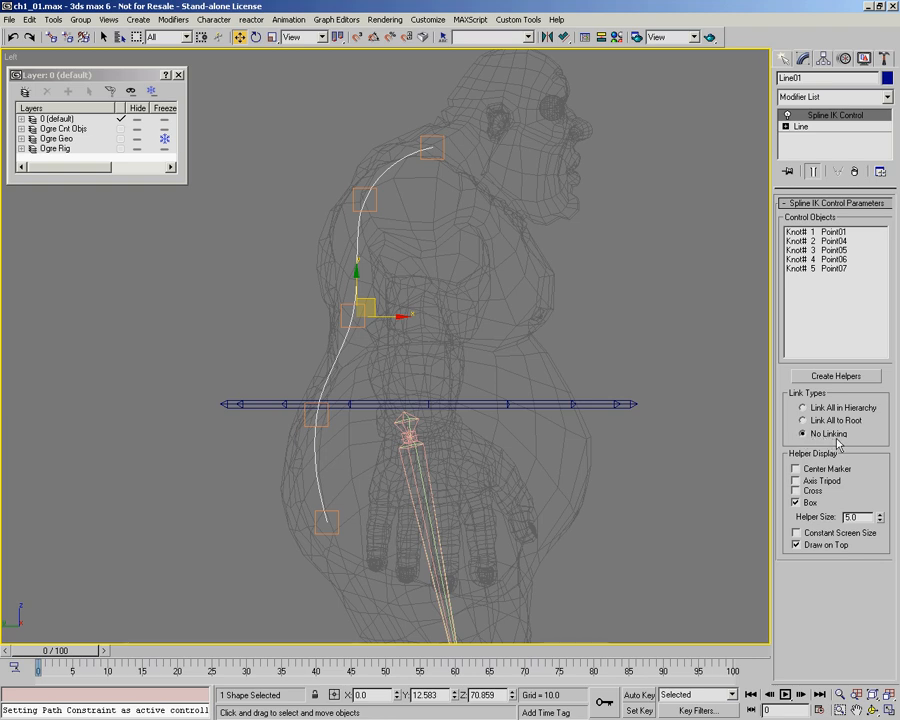
Step: Try Link All in Hierarchy with a test move of the lowest spine helper, and return to No Linking
left_click(803, 408)
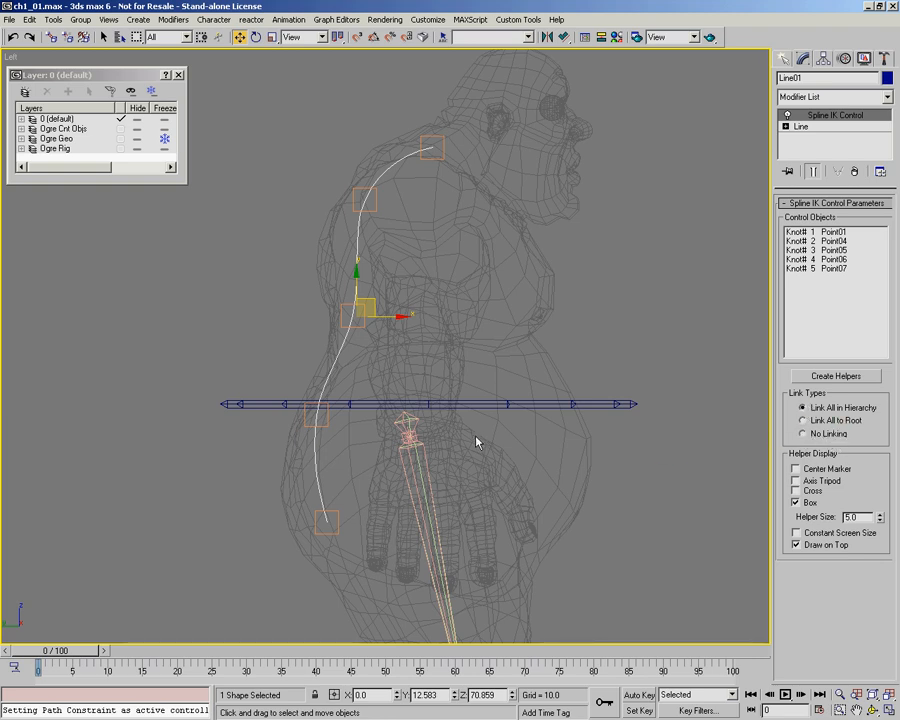
left_click(337, 510)
left_click_drag(341, 506, 375, 508)
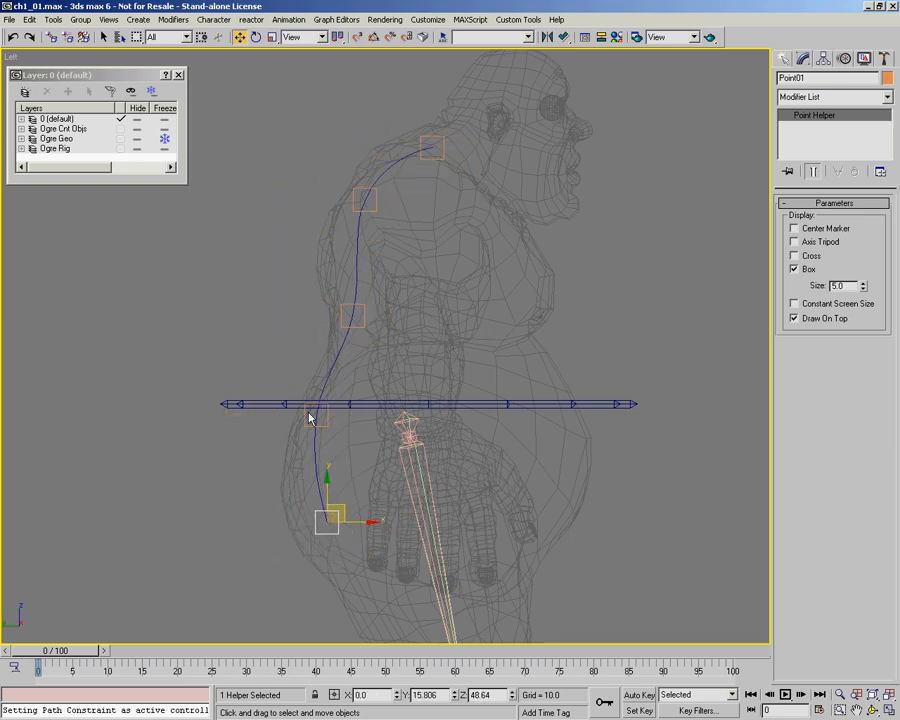
left_click(341, 350)
left_click(803, 434)
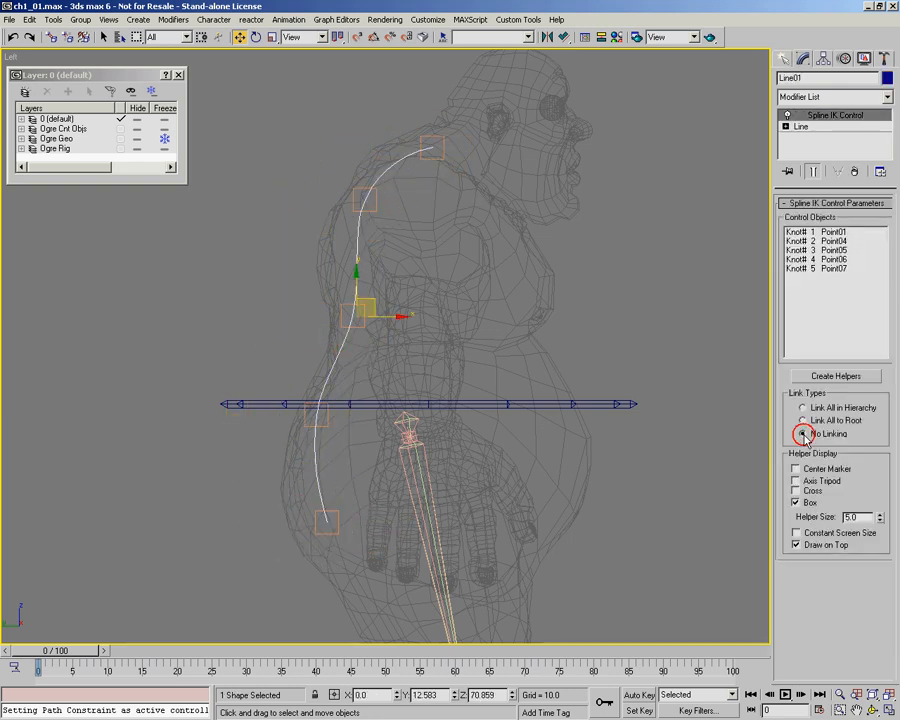
Step: Test-move the two lowest spine helpers one at a time and cancel each move
left_click_drag(330, 518, 343, 482)
right_click(343, 482)
left_click_drag(327, 422, 369, 444)
right_click(369, 444)
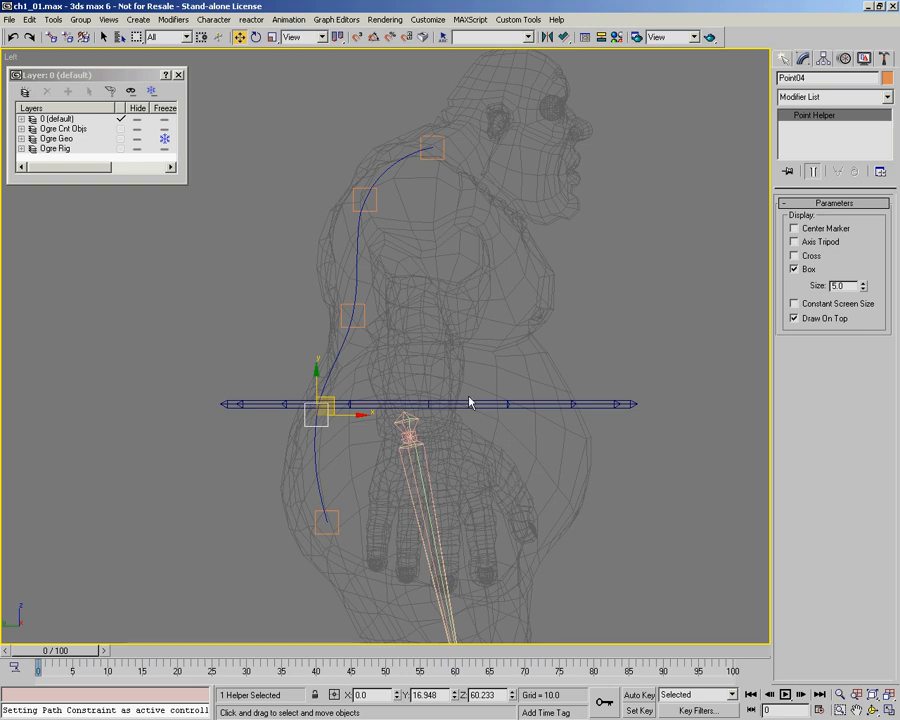
middle_click_drag(467, 397, 459, 402)
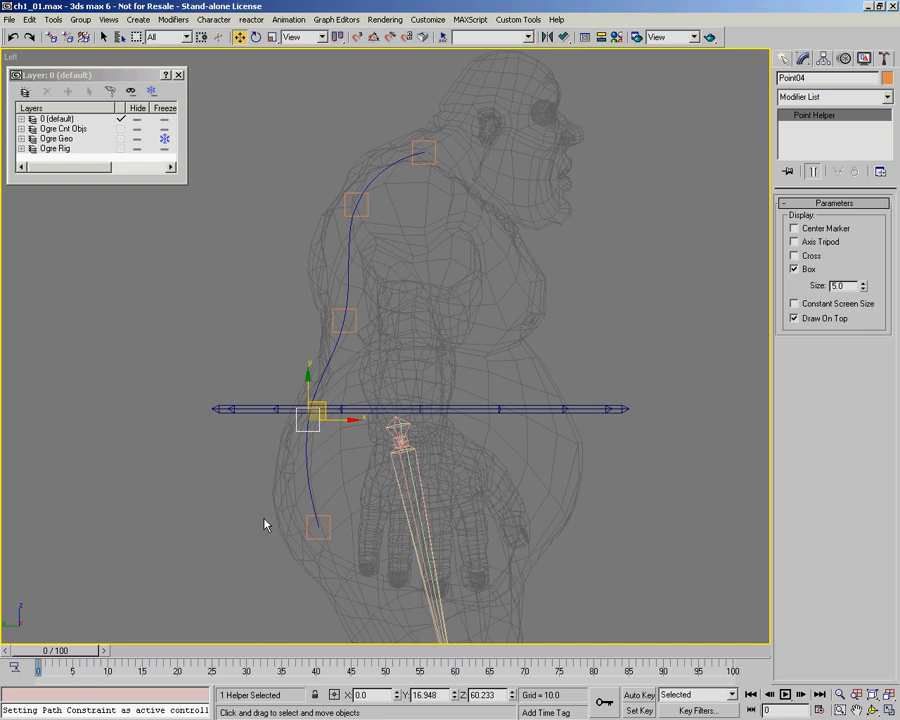
Step: Draw a four-bone chain with an end nub just behind the spine spline, with joints level with the helpers from pelvis to neck
left_click(785, 59)
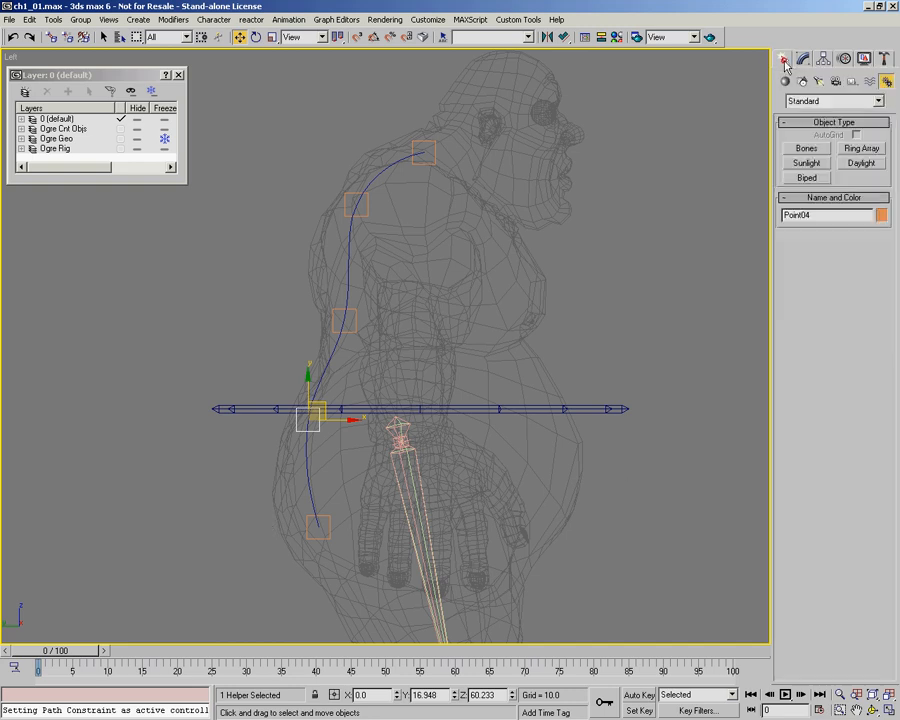
left_click(806, 149)
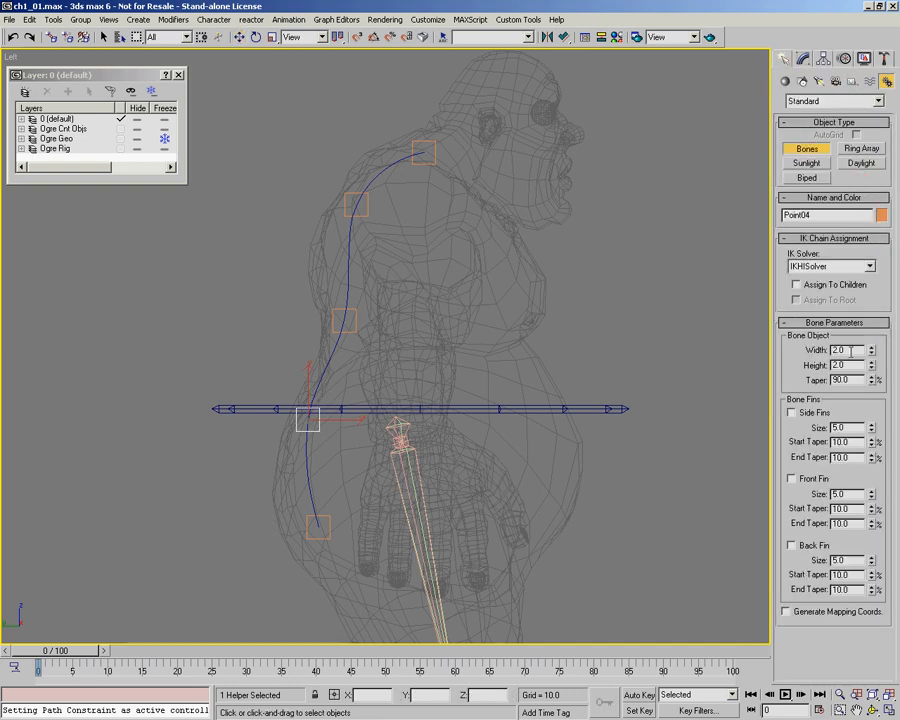
left_click(280, 428)
left_click(314, 326)
left_click(325, 212)
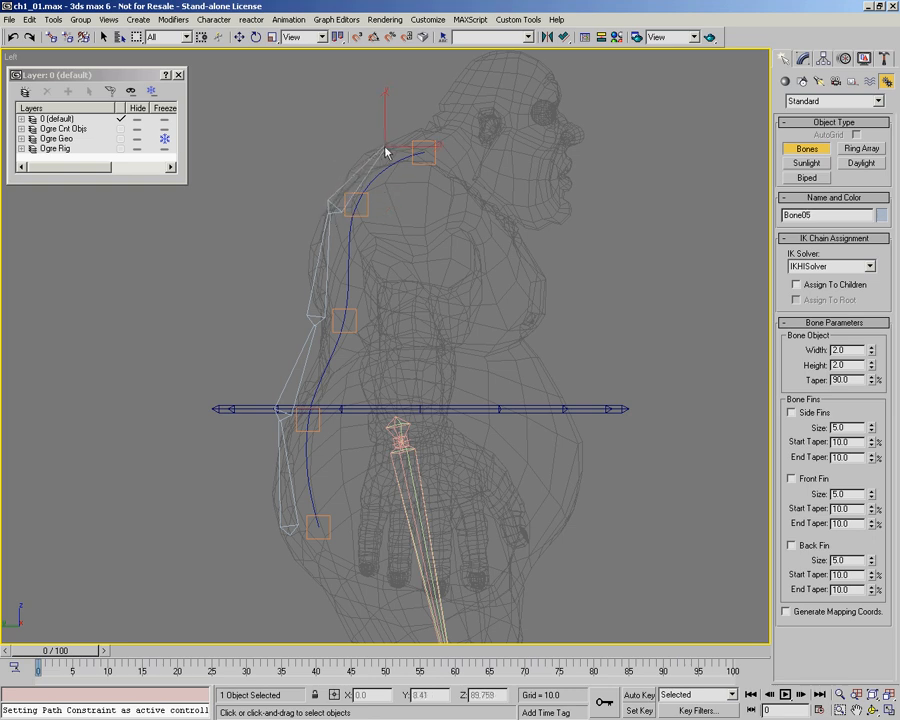
left_click(389, 146)
right_click(486, 132)
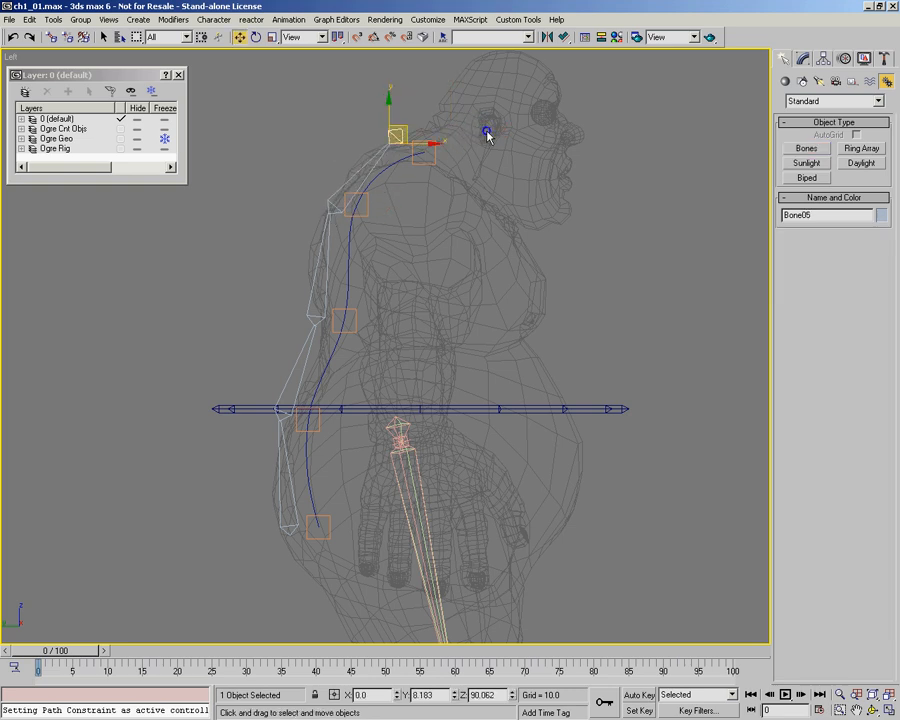
Step: Move the new bone chain by its lowest bone about 12.6 units backward, clear of the ogre mesh
left_click(290, 527)
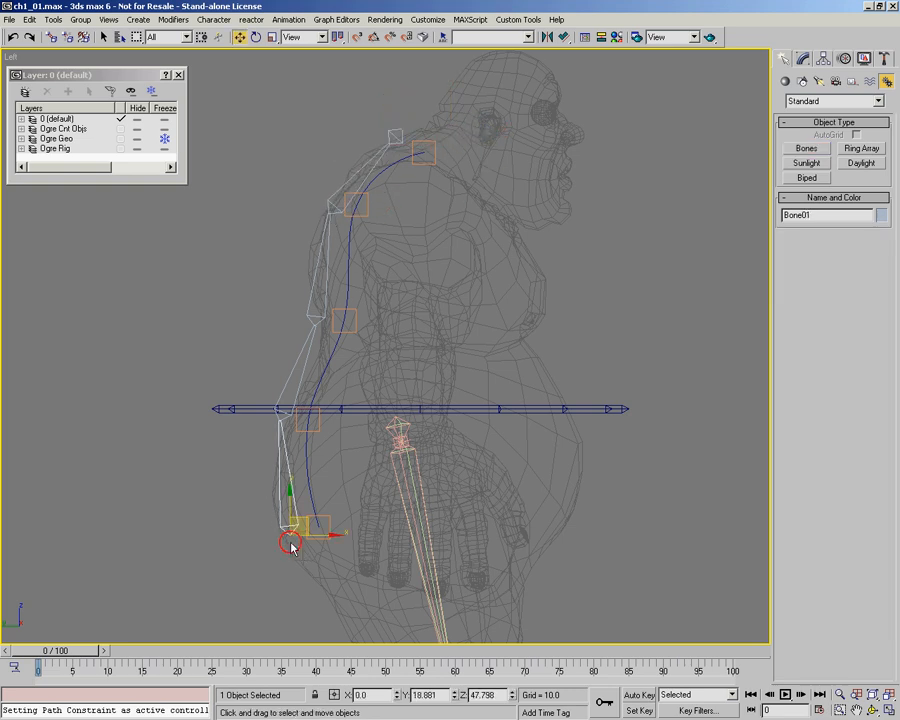
mouse_move(292, 526)
left_mouse_down()
mouse_move(260, 515)
mouse_move(310, 518)
mouse_move(296, 522)
left_mouse_up()
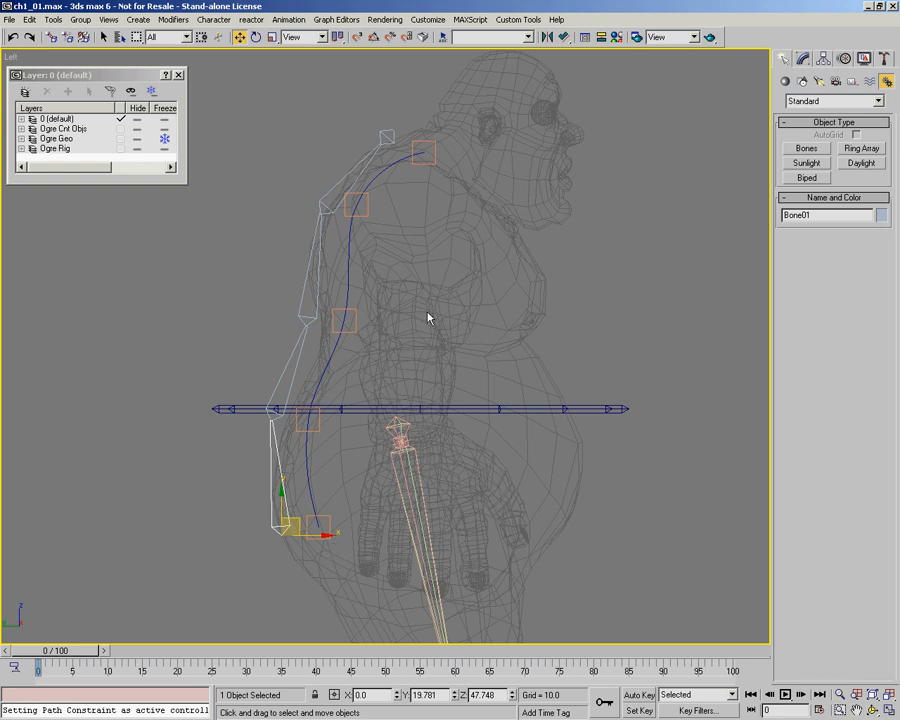
left_click_drag(294, 517, 189, 511)
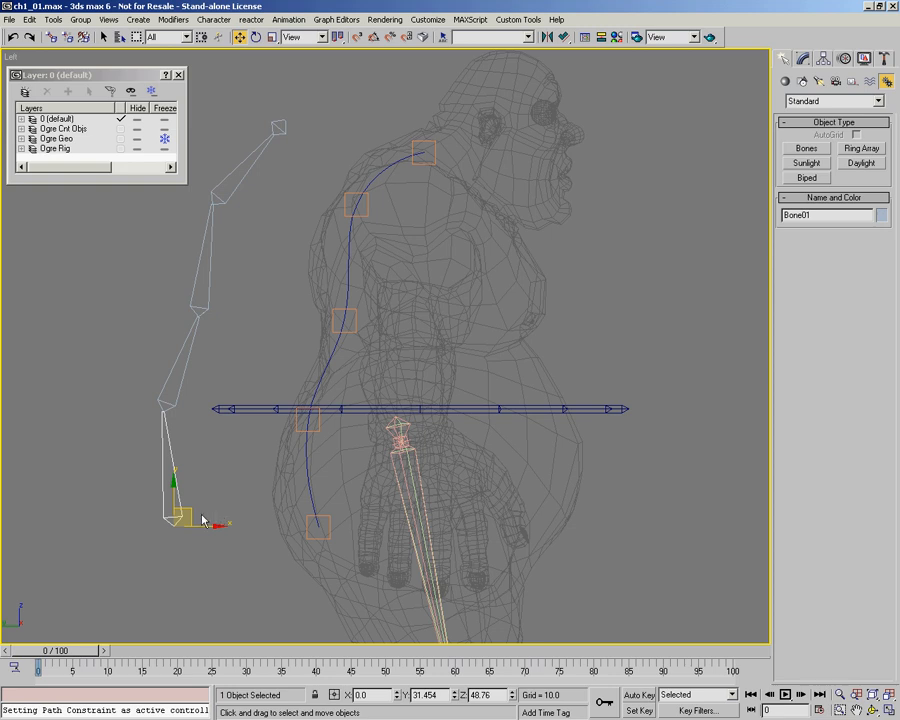
middle_click_drag(322, 233, 332, 231)
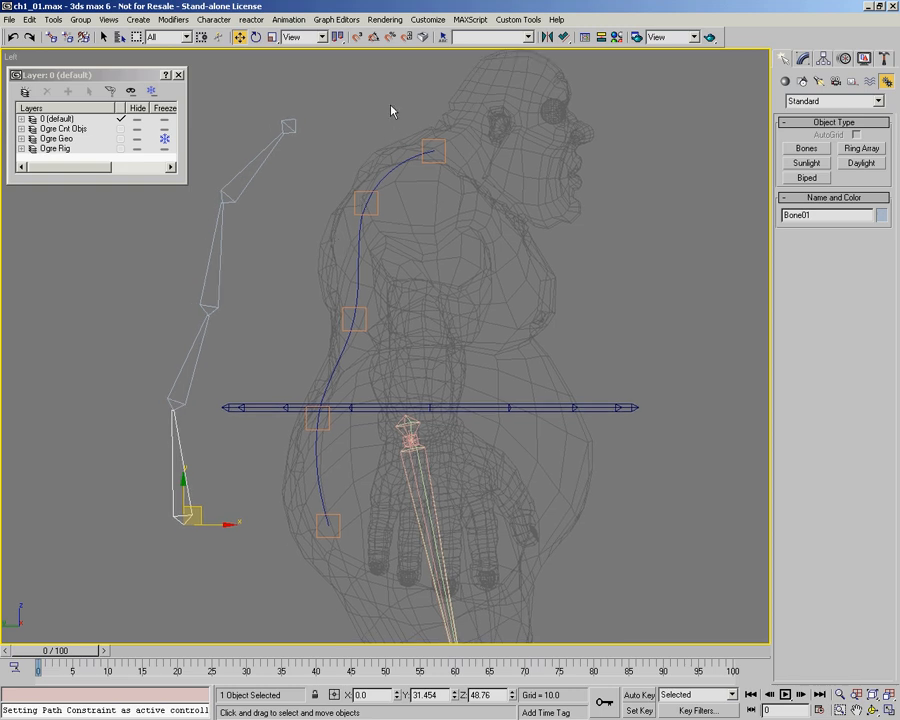
Step: Create a sphere control above the ogre's upper back, behind the neck
right_click(376, 298)
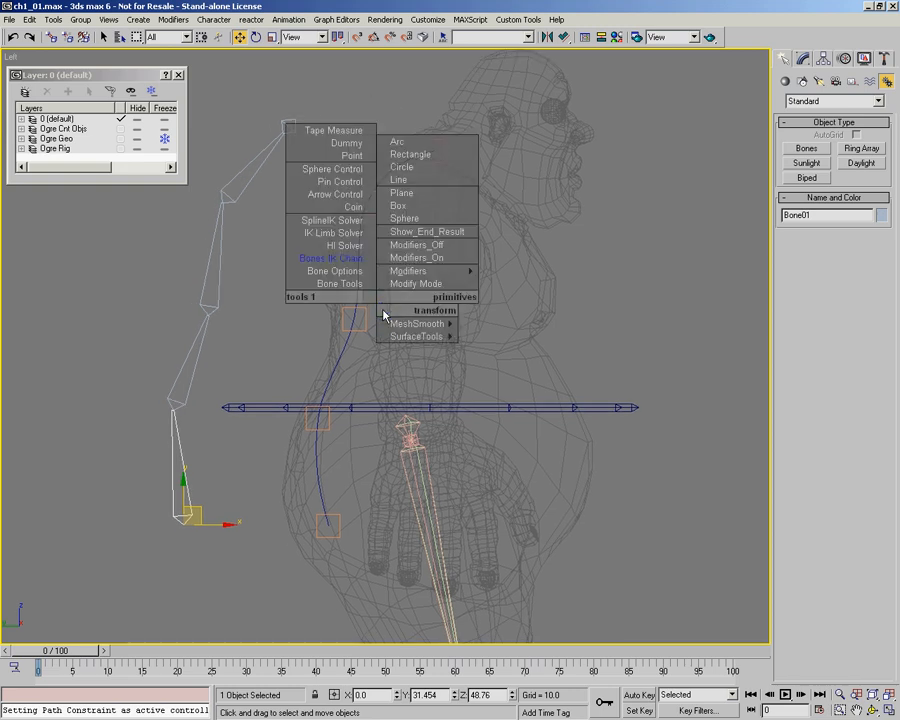
left_click(349, 171)
left_click_drag(376, 113, 376, 130)
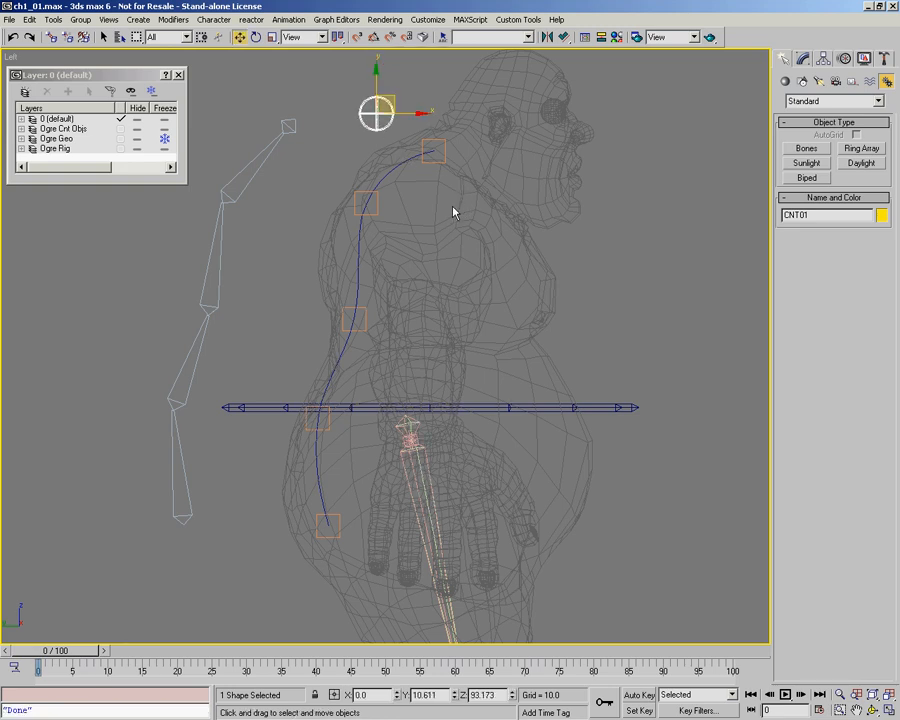
Step: Clone the sphere control twice, placing one copy behind the hips and one behind the lowest spine helper
right_click(448, 220)
left_click(488, 242)
mouse_move(393, 101)
left_mouse_down("shift")
mouse_move(285, 349)
mouse_move(288, 527)
mouse_move(274, 510)
left_mouse_up("shift")
key("Return")
key("Return")
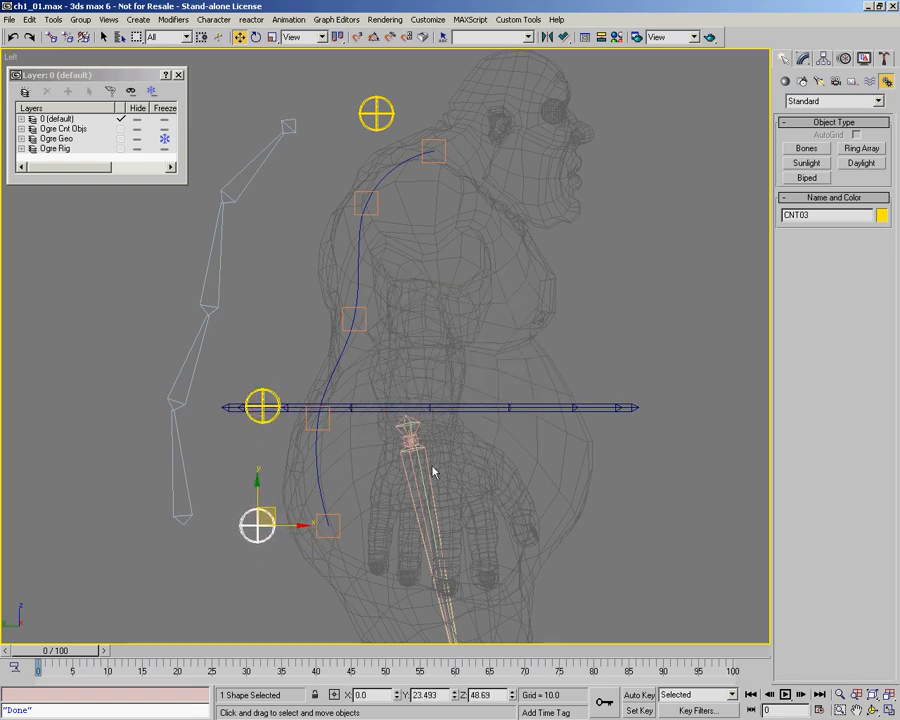
middle_click_drag(392, 345, 352, 320, "alt")
key("w")
key("w")
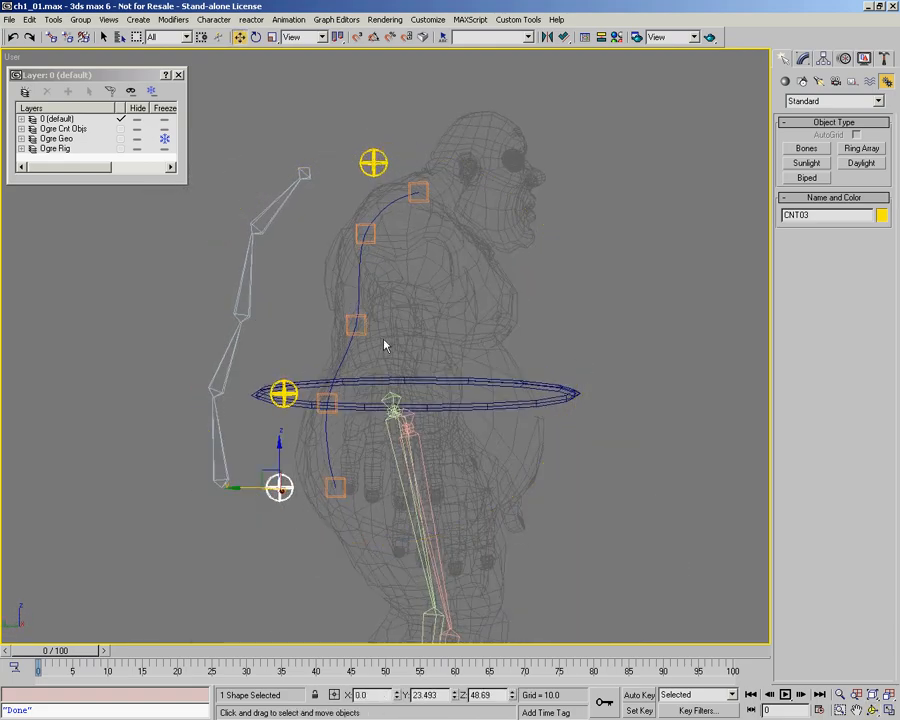
key("l")
middle_click_drag(241, 250, 267, 162, "ctrl+alt")
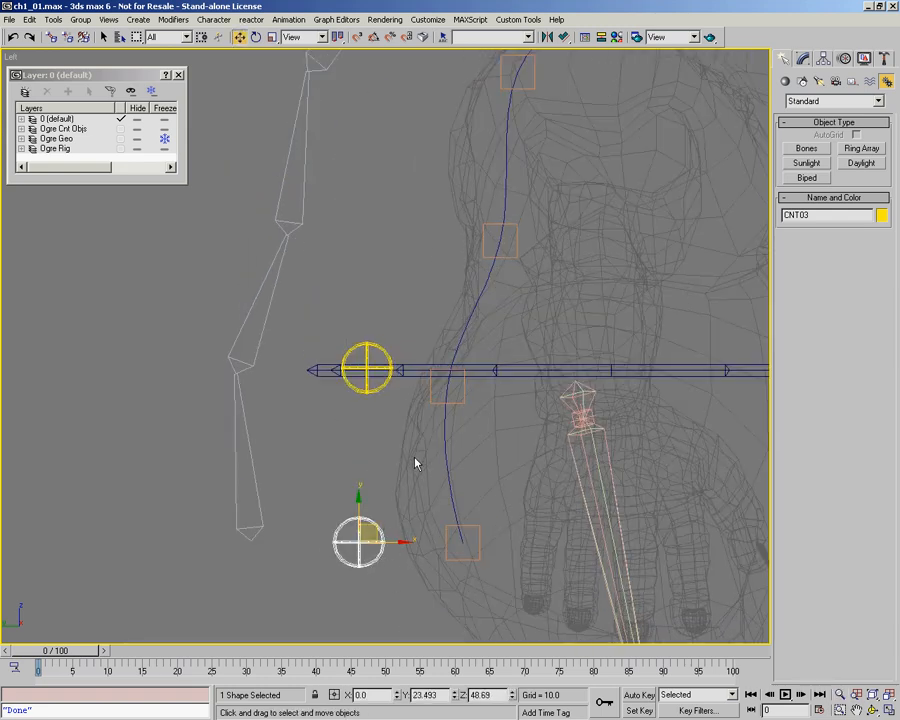
middle_click_drag(416, 463, 327, 492)
scroll(327, 492, "down", 3)
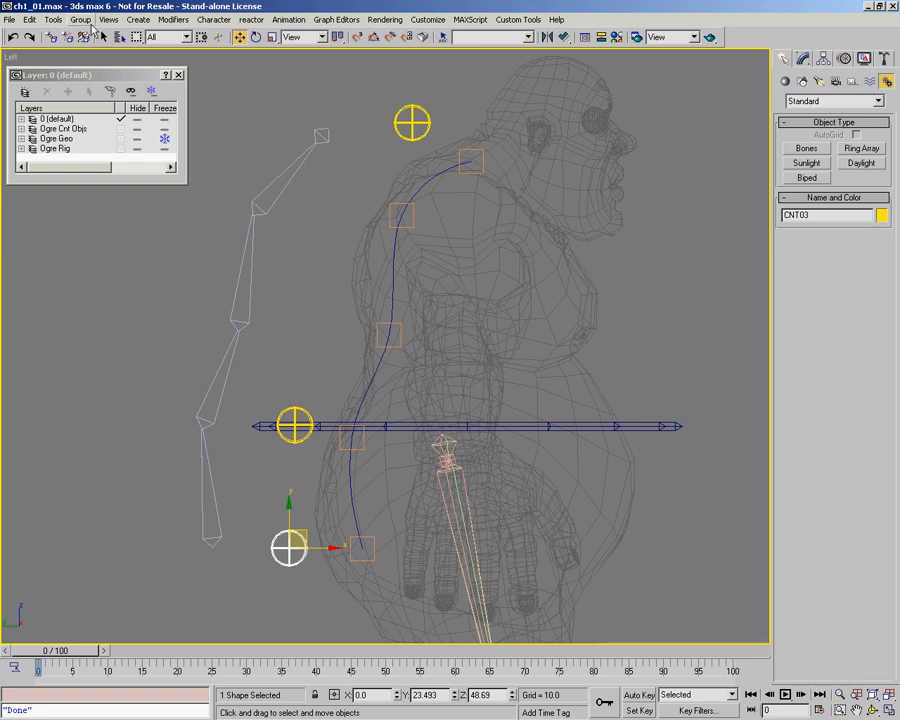
left_click(91, 25)
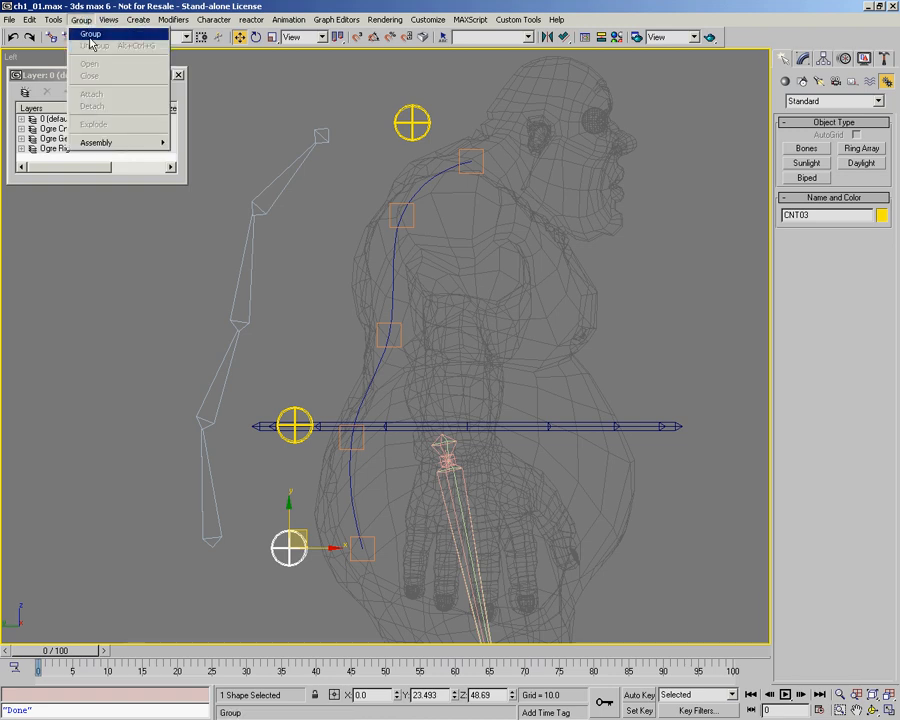
left_click(145, 4)
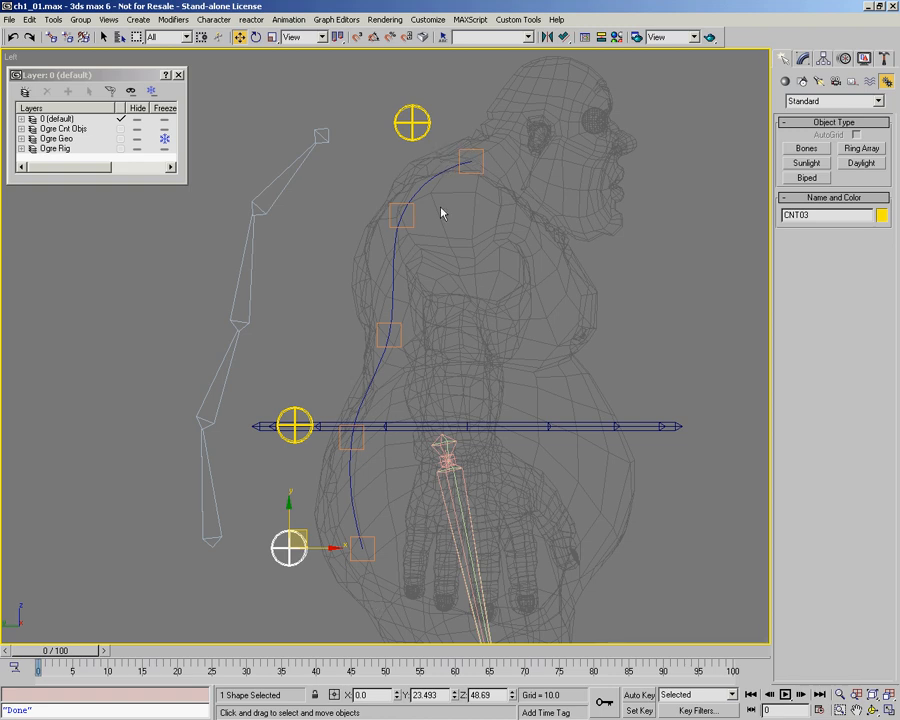
Step: Examine how the neck, upper-back and mid-back helpers relate to the upper and lowest sphere controls
left_click(470, 158)
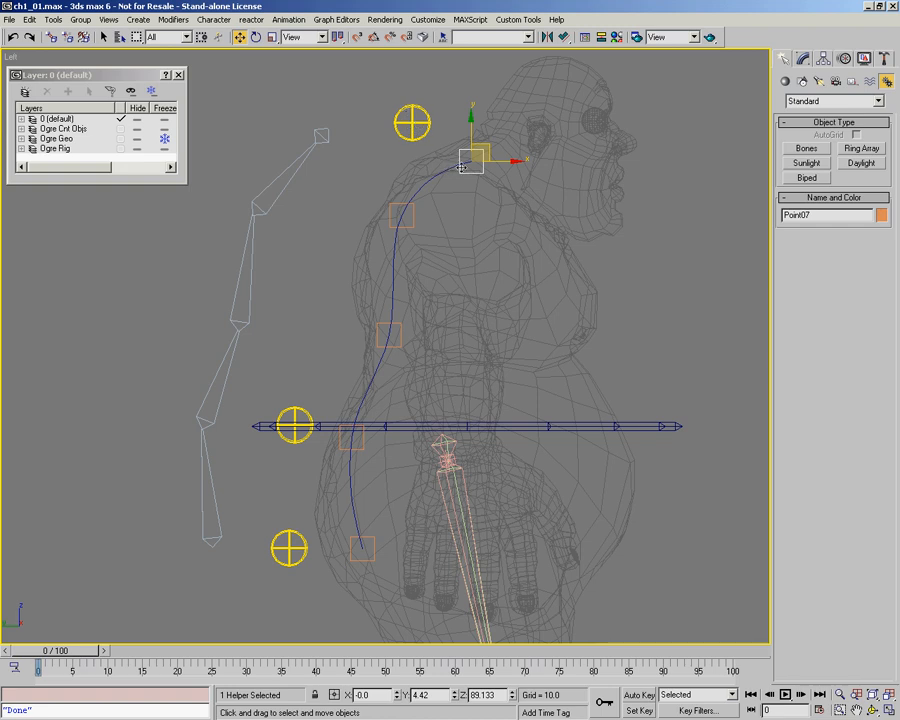
left_click(428, 123)
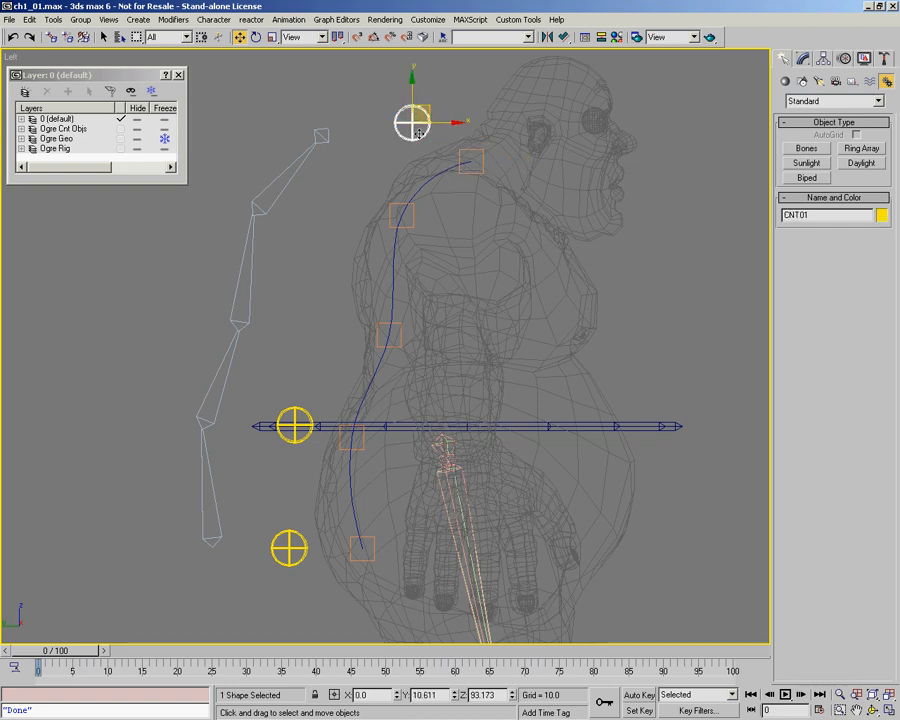
left_click(388, 335)
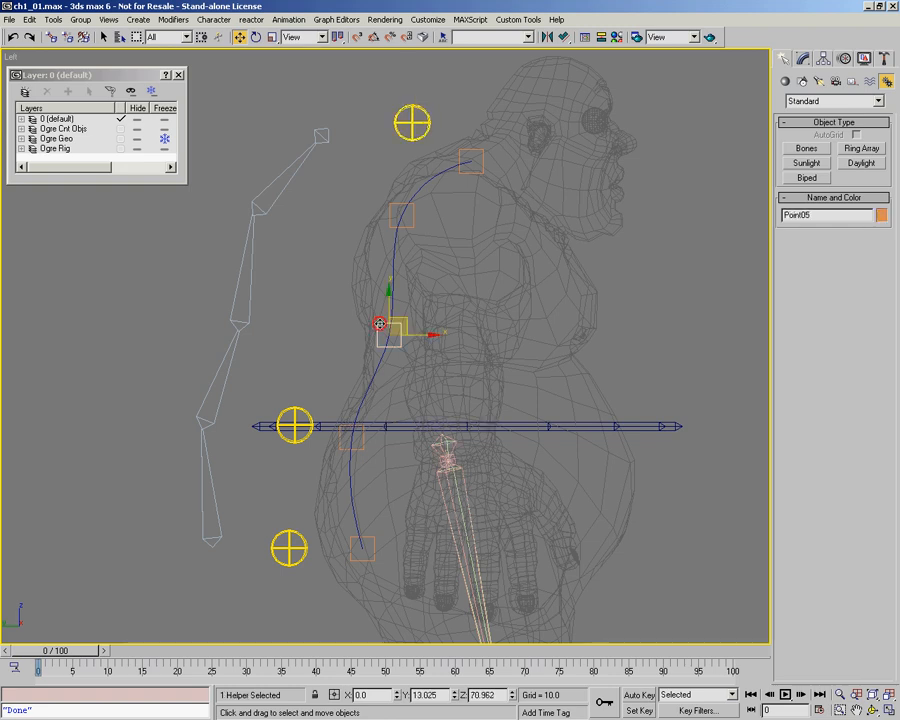
left_click_drag(405, 323, 423, 323)
right_click(423, 323)
left_click(397, 206)
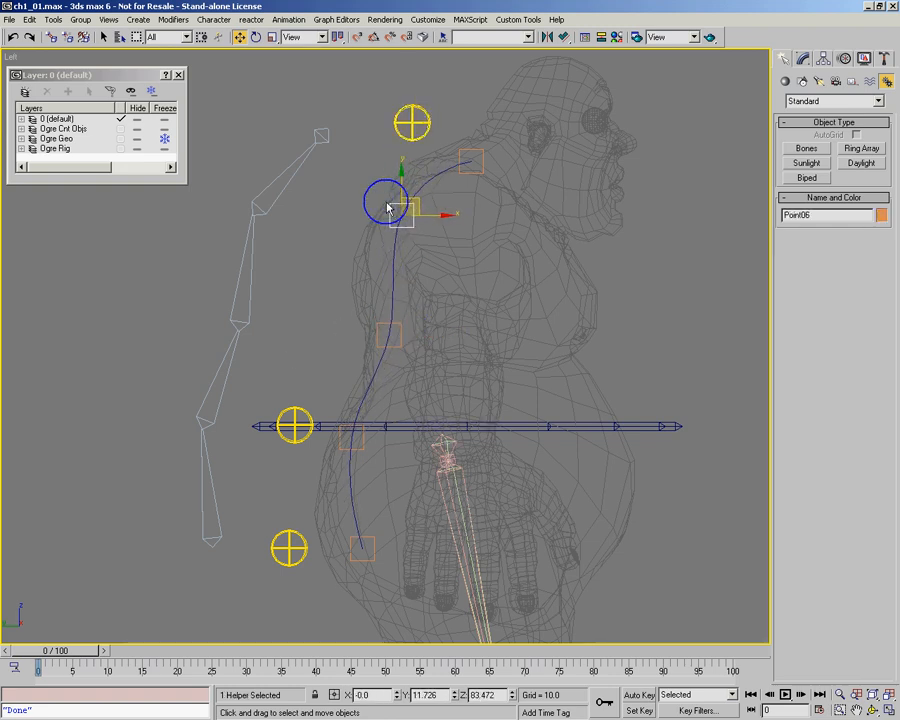
left_click(428, 127)
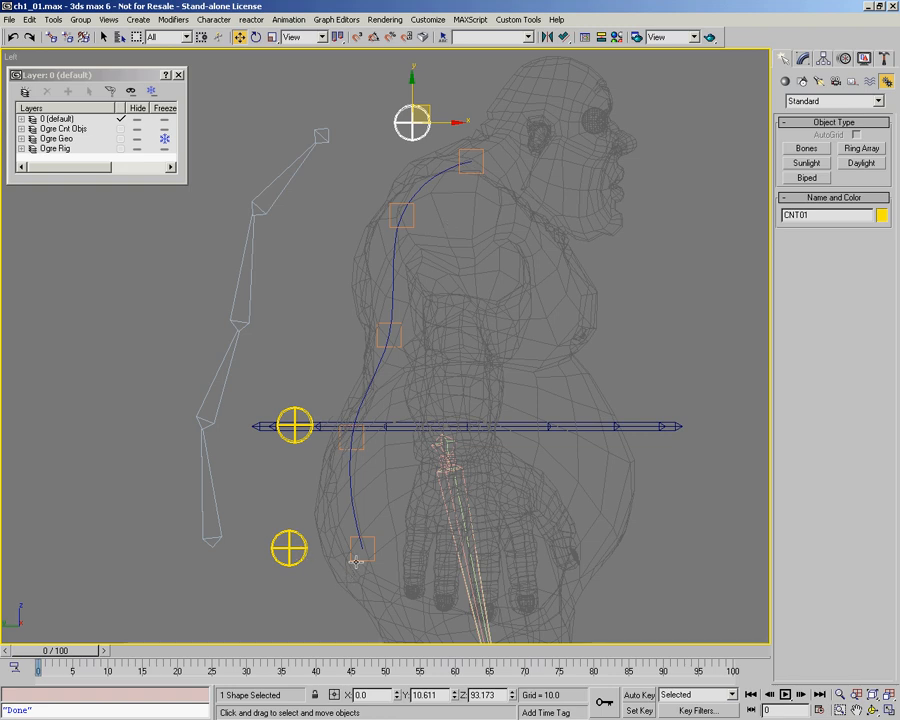
left_click(303, 545)
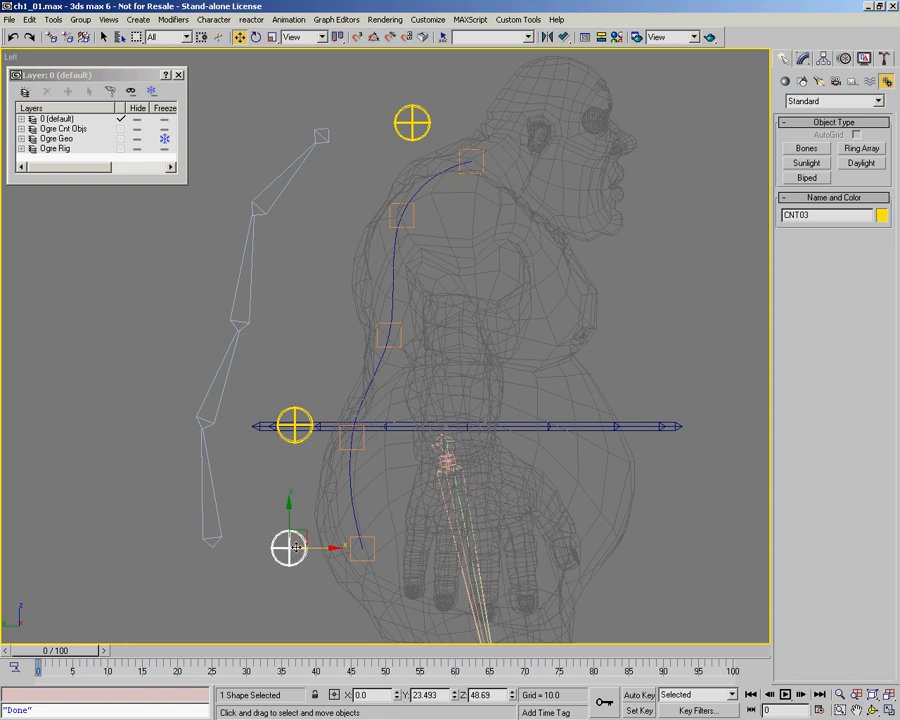
Step: Align only the pivot of the lowest sphere control to the lowest spine helper's pivot point on X, Y and Z position
left_click(822, 60)
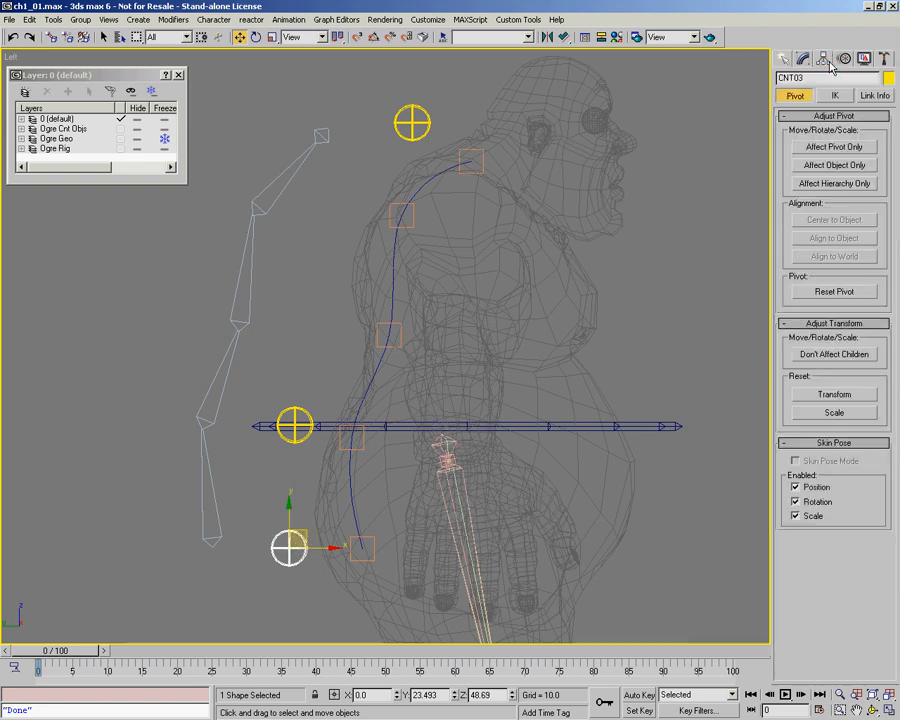
left_click(834, 147)
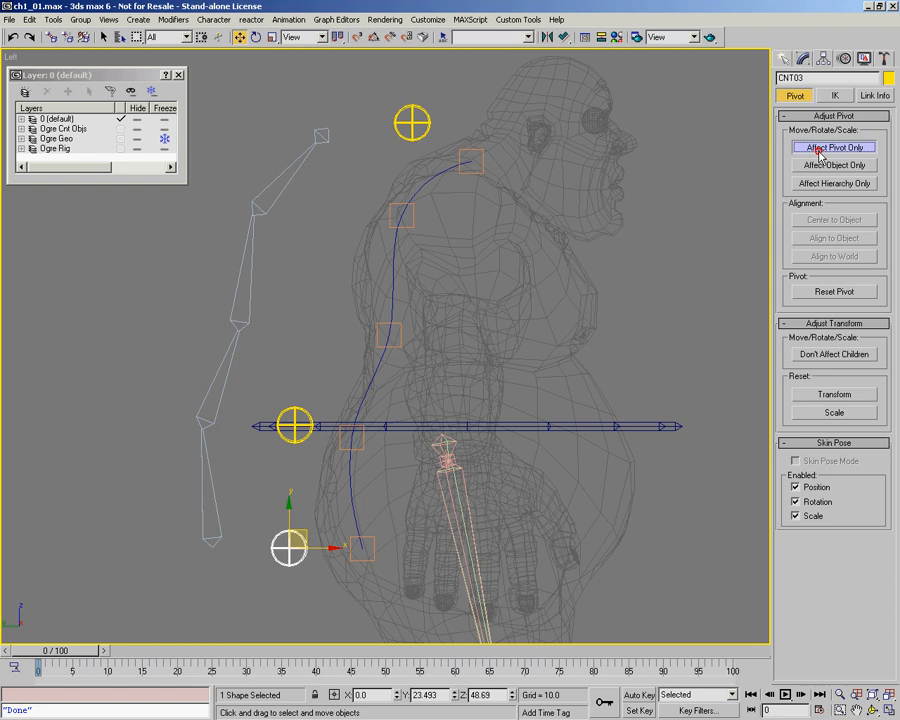
right_click(345, 480)
left_click(360, 450)
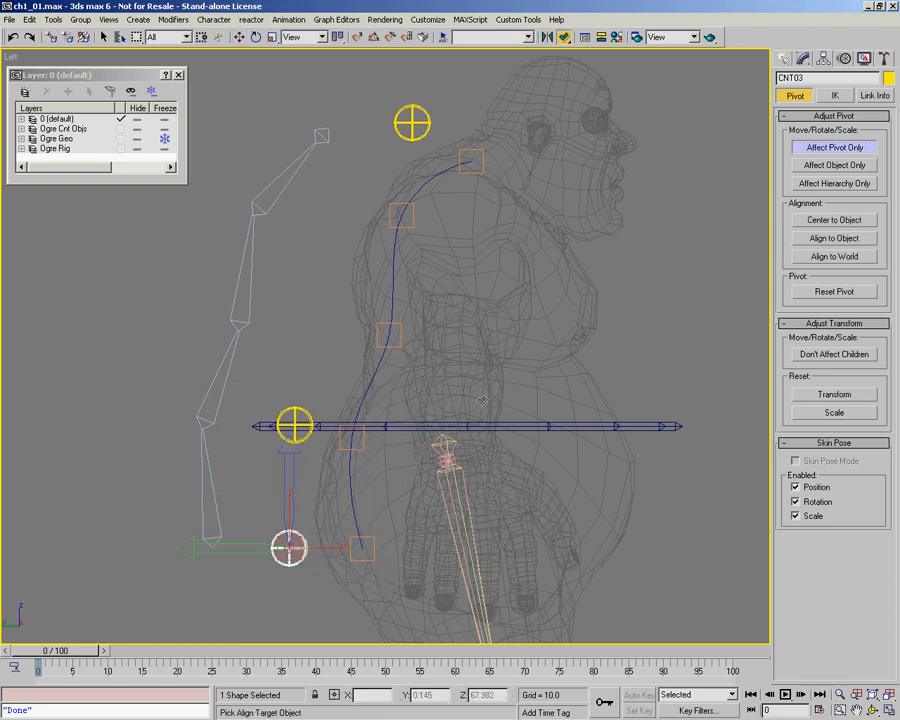
left_click(376, 543)
left_click(360, 285)
left_click(418, 286)
left_click(457, 285)
left_click(437, 349)
left_click(359, 349)
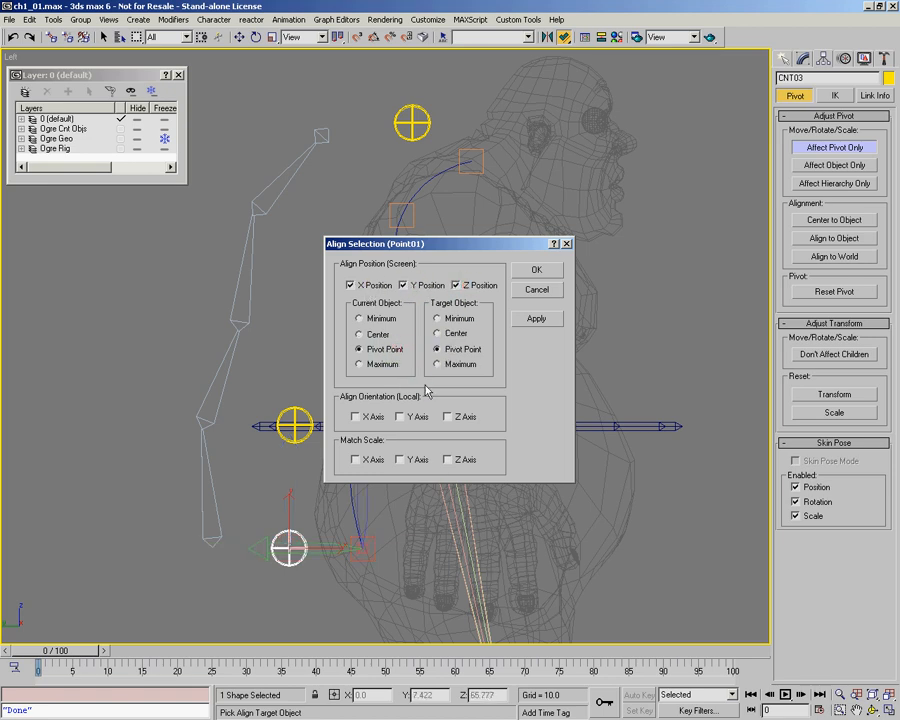
left_click(535, 271)
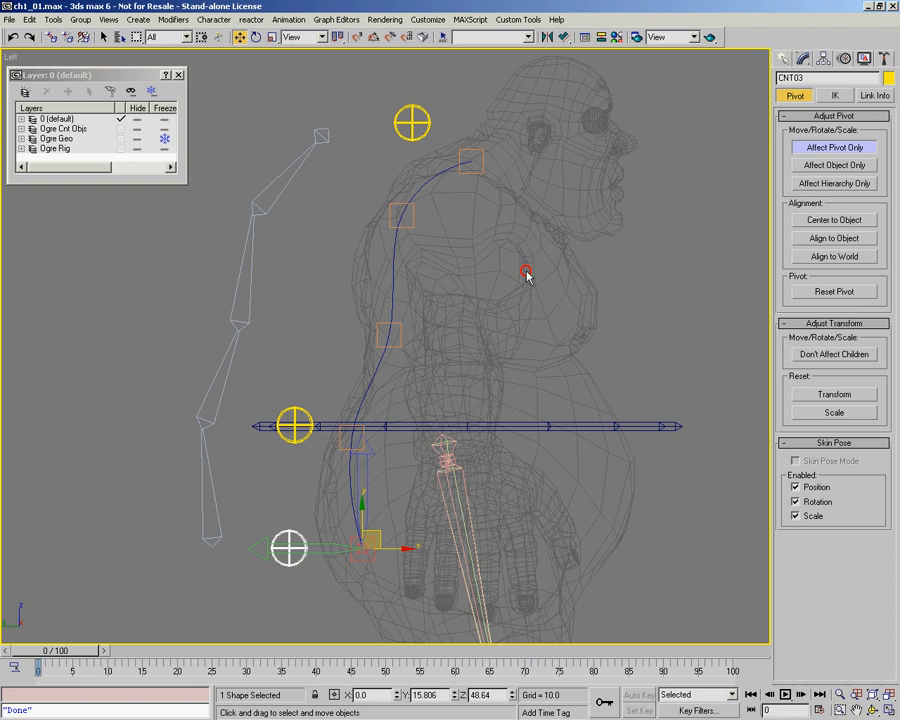
Step: Align the pivot of the sphere control behind the hips to the hip-level helper on X, Y and Z position
left_click(294, 425)
right_click(397, 402)
left_click(414, 374)
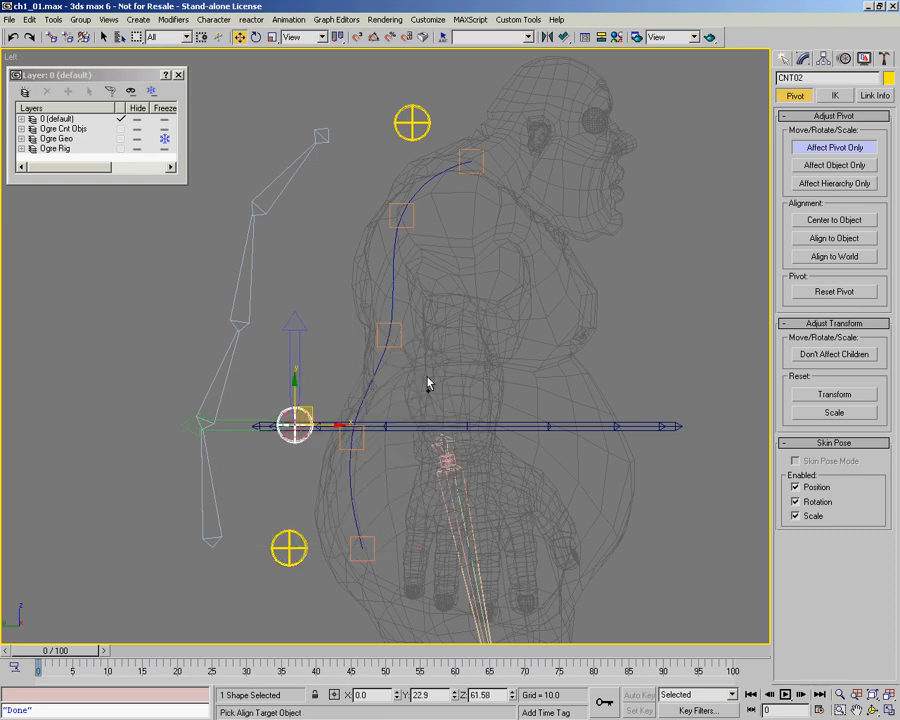
left_click(294, 425)
left_click(366, 284)
left_click(407, 285)
left_click(457, 285)
left_click(536, 270)
key("w")
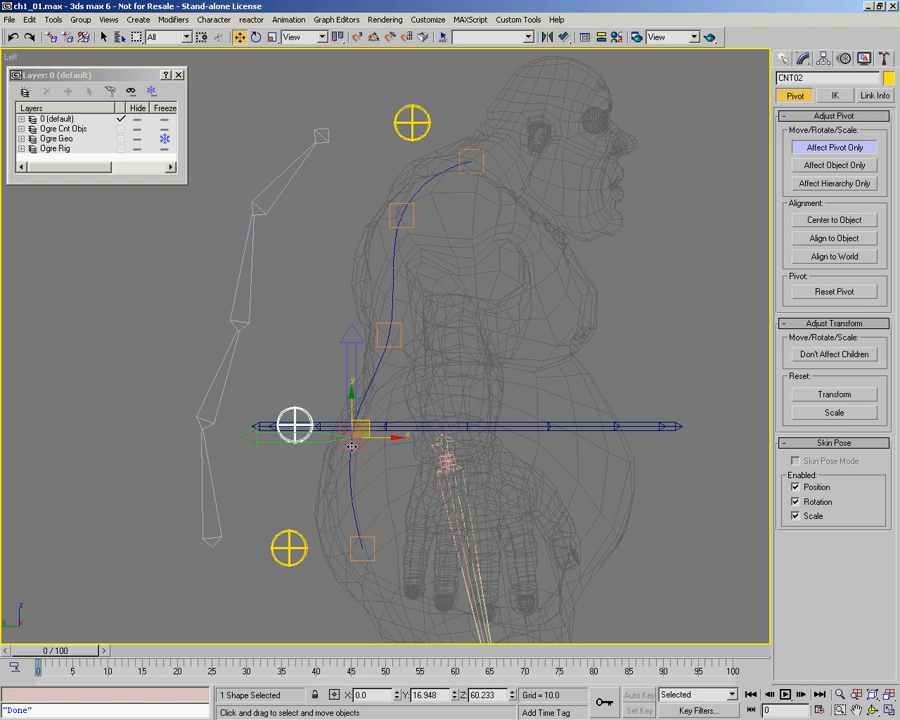
Step: Align the upper sphere control's pivot to the neck helper on X, Y and Z position, and end pivot-only editing
left_click(412, 115)
right_click(430, 137)
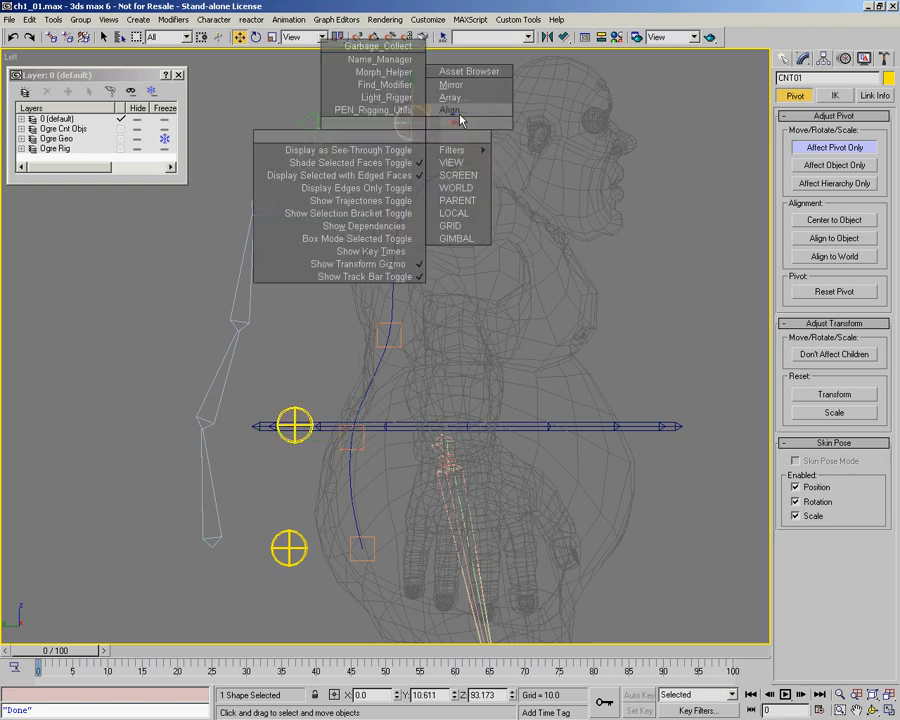
left_click(458, 114)
left_click(462, 150)
left_click(351, 285)
left_click(403, 285)
left_click(456, 285)
left_click(535, 269)
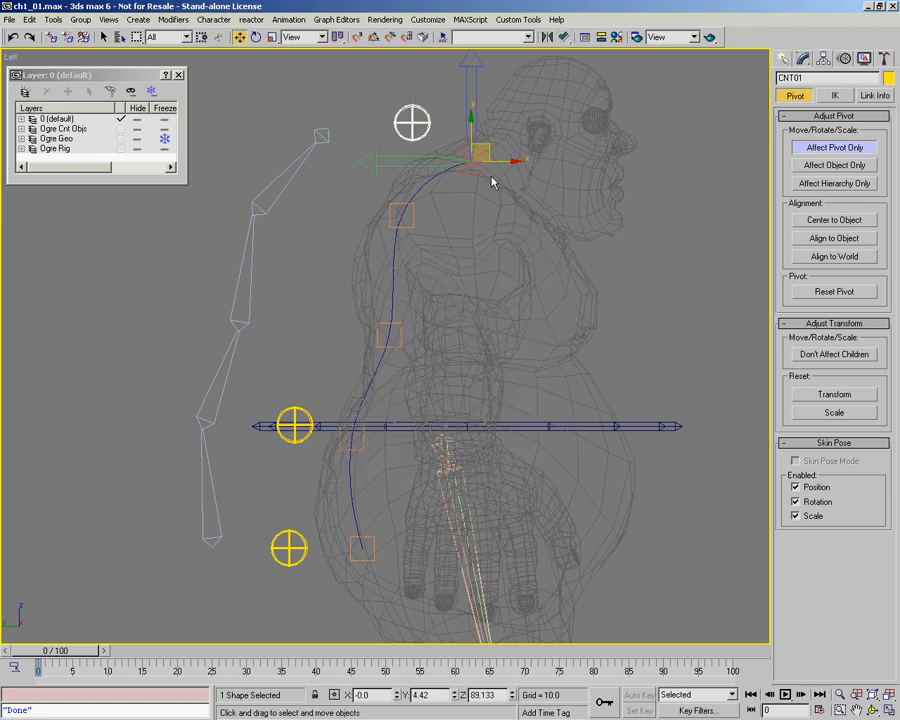
left_click(832, 147)
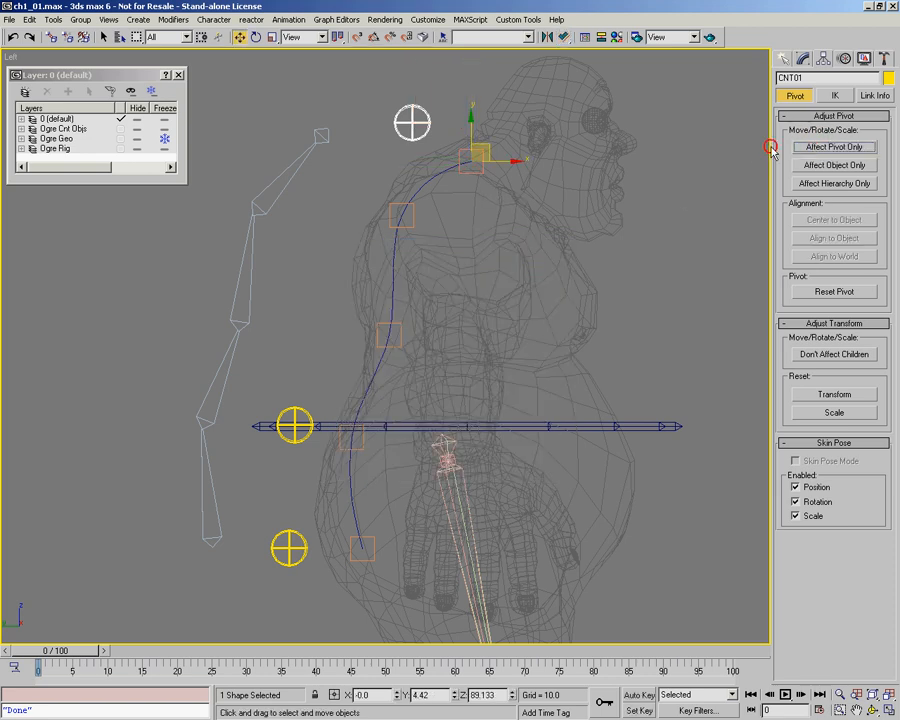
Step: Link the neck helper to the upper sphere control as its parent
left_click(518, 187)
left_click(481, 172)
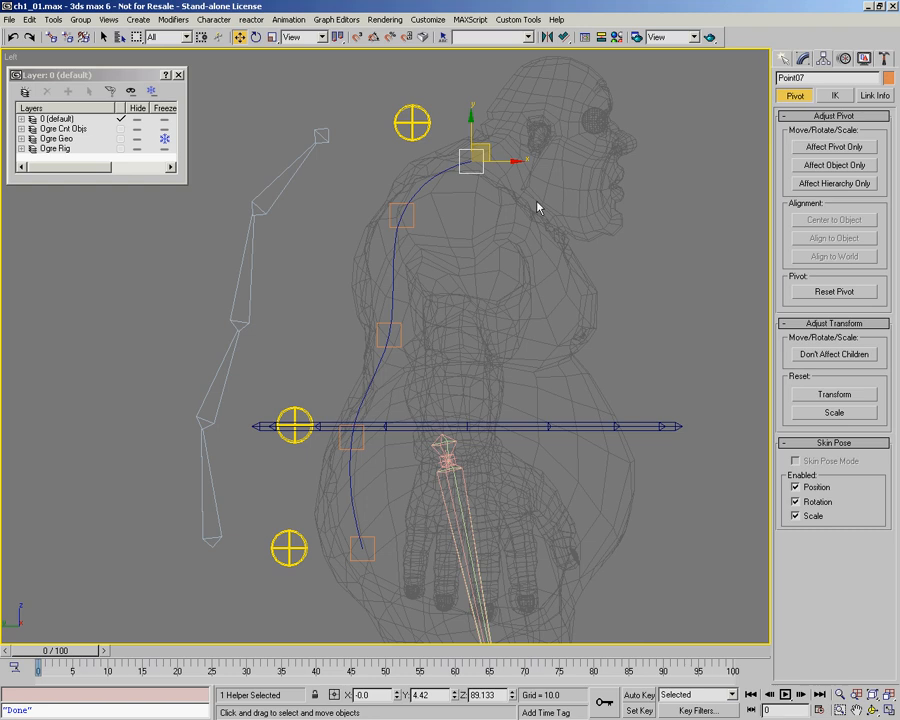
left_click(412, 122)
left_click(468, 165)
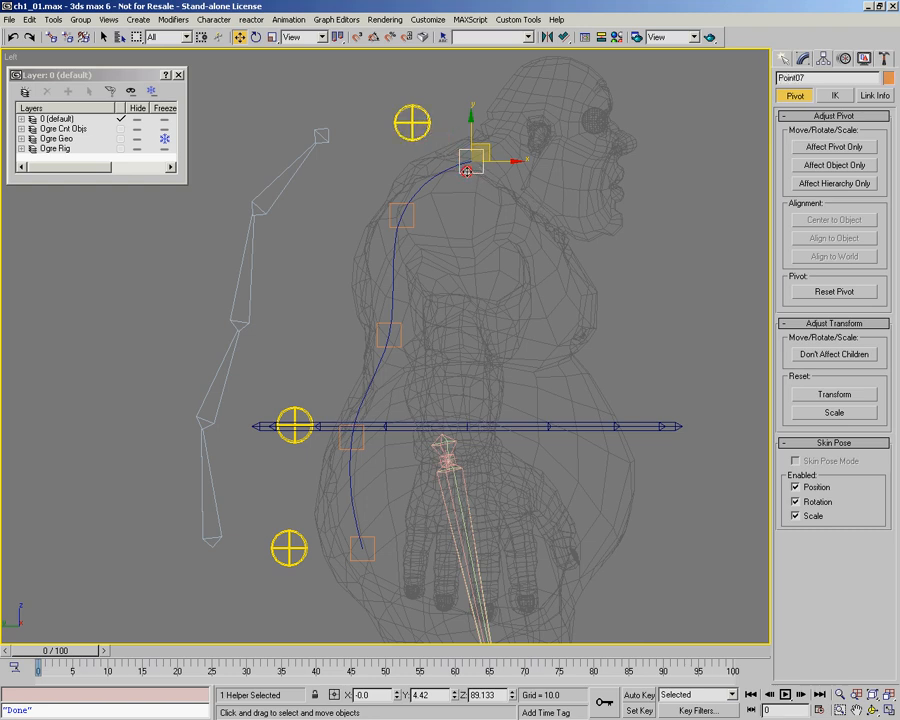
left_click(424, 124)
left_click(476, 164)
left_click(51, 36)
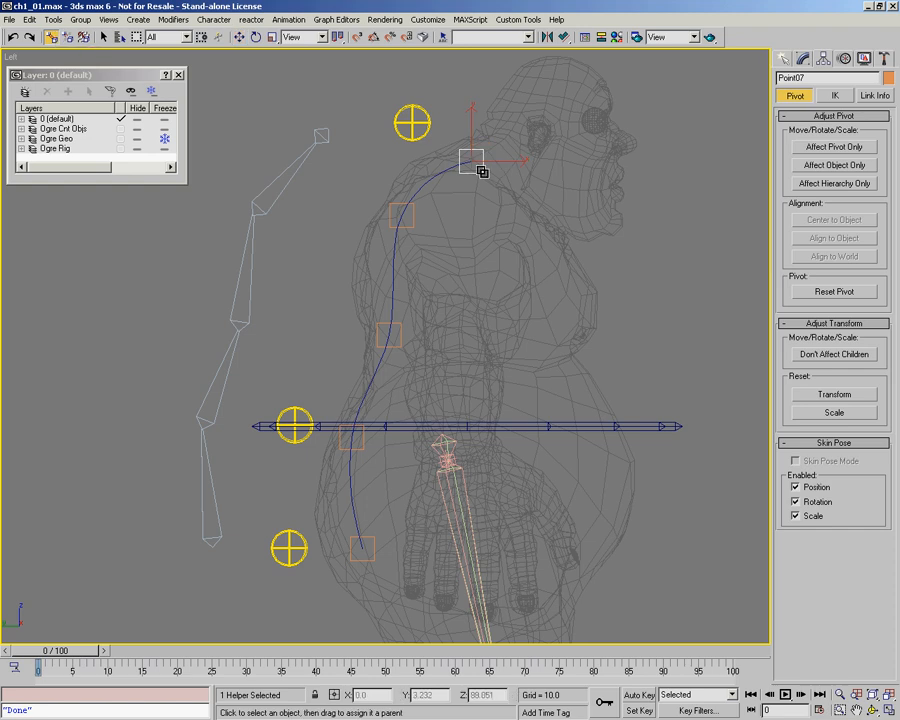
left_click_drag(481, 172, 428, 118)
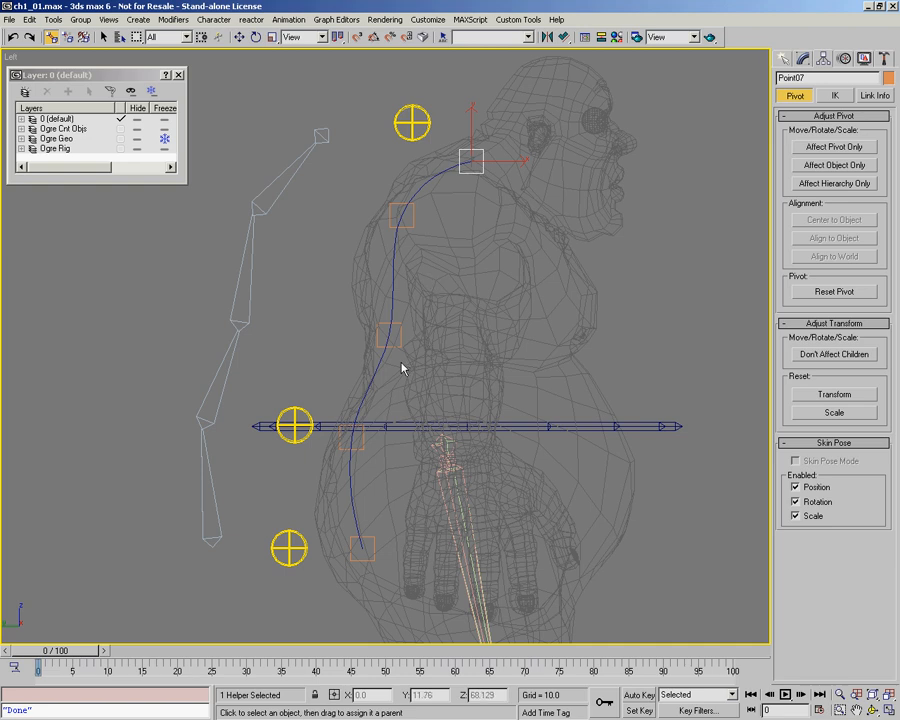
Step: Link the hip-level helper to the middle sphere control and the lowest helper to the lowest sphere control
left_click(363, 447)
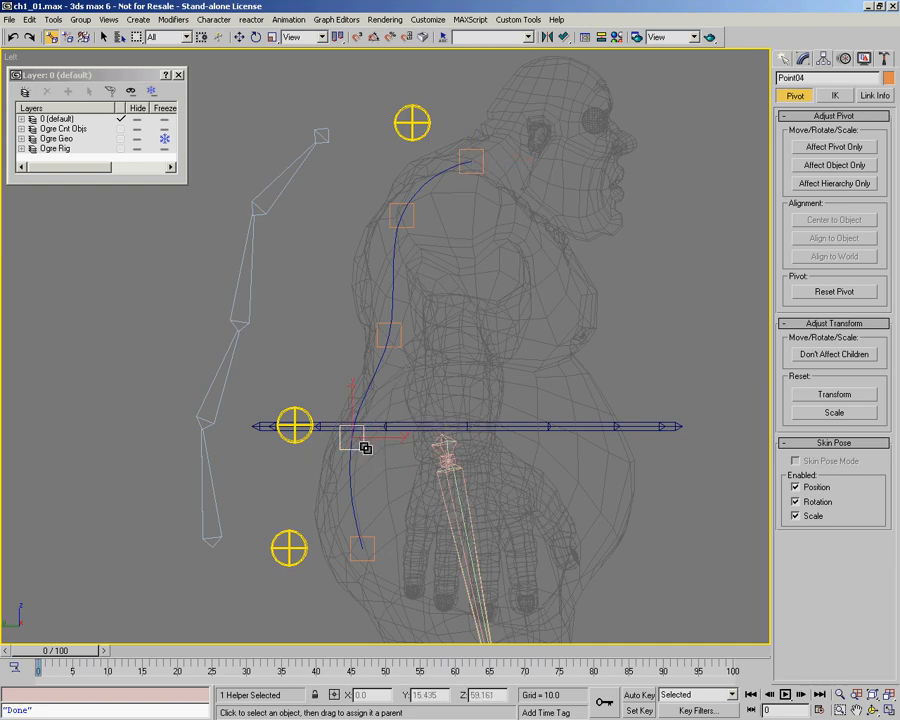
left_click_drag(356, 448, 295, 410)
left_click(362, 546)
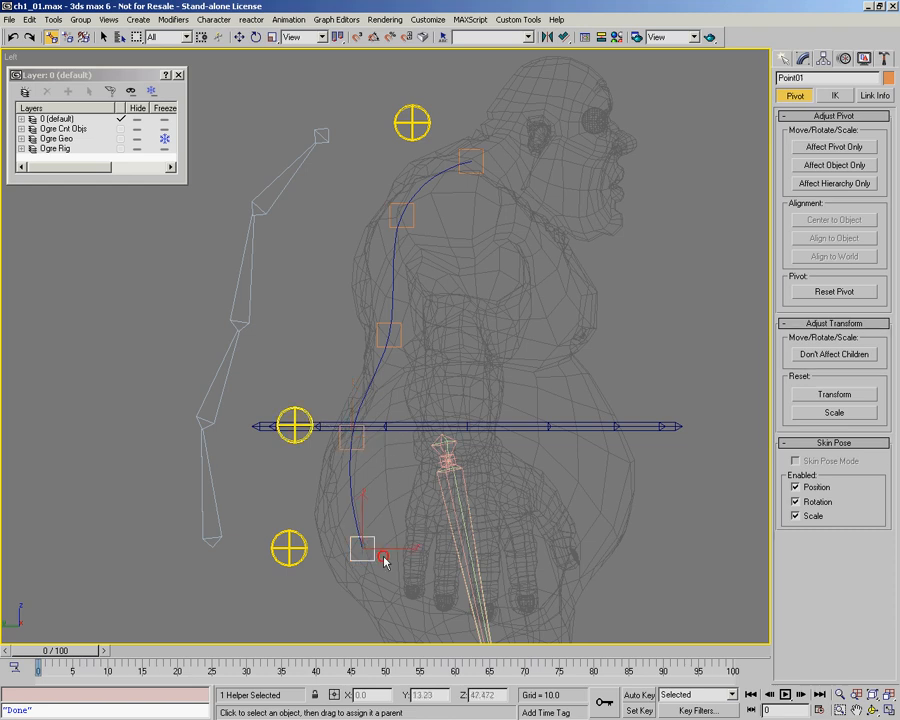
left_click_drag(372, 540, 290, 545)
Step: Test the links by temporarily moving the lowest, middle and upper sphere controls, cancelling each move
right_click(295, 520)
left_click(290, 514)
left_click(291, 545)
mouse_move(296, 548)
left_mouse_down()
mouse_move(221, 549)
mouse_move(294, 548)
left_mouse_up()
mouse_move(305, 418)
left_mouse_down()
mouse_move(274, 374)
mouse_move(297, 374)
mouse_move(307, 415)
left_mouse_up()
left_click_drag(430, 119, 462, 140)
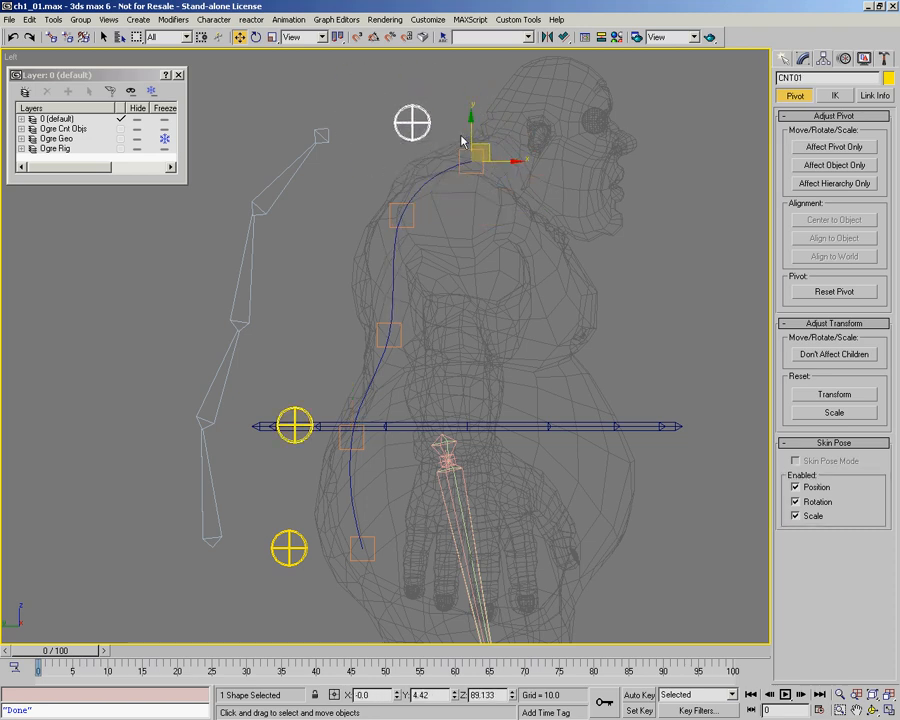
mouse_move(427, 119)
left_mouse_down()
mouse_move(385, 122)
mouse_move(403, 137)
mouse_move(427, 119)
left_mouse_up()
mouse_move(301, 406)
left_mouse_down()
mouse_move(276, 406)
mouse_move(301, 406)
left_mouse_up()
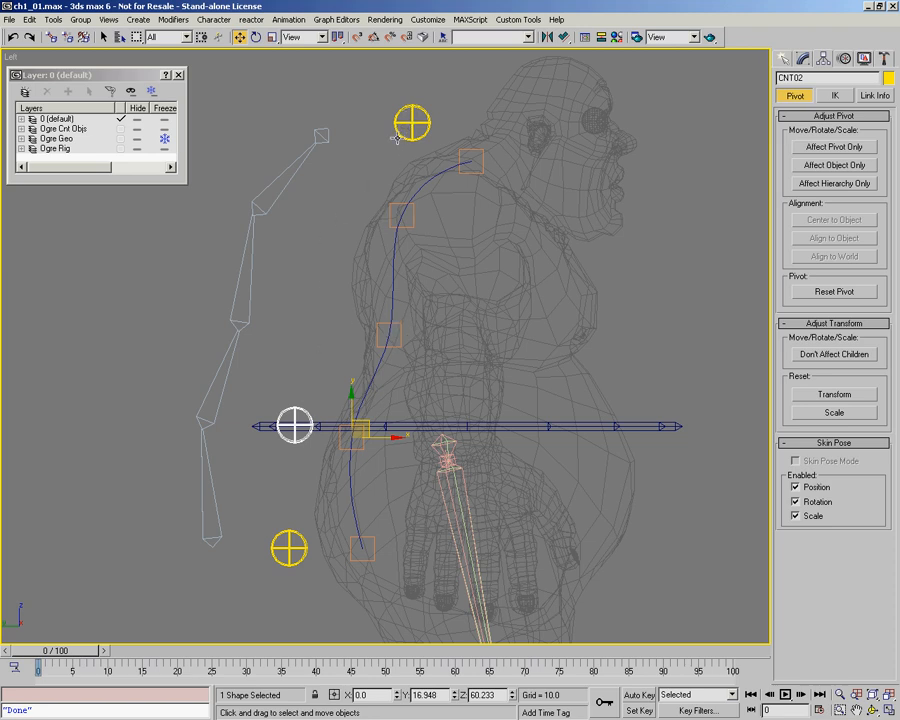
Step: Test-rotate the middle sphere control about its new pivot at the hip-level helper, and cancel the rotation
right_click(303, 407)
left_click(327, 440)
left_click_drag(352, 397, 369, 401)
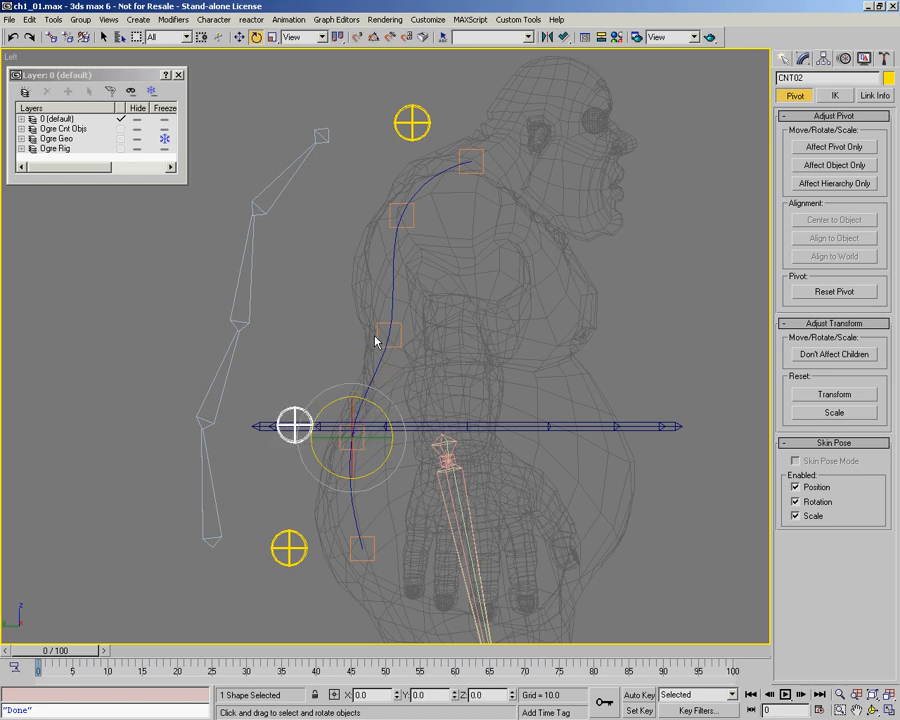
left_click_drag(361, 396, 385, 395)
right_click(385, 395)
Step: Try moving and rotating the mid-back helper to check its effect on the spline, cancelling both transforms
left_click(388, 335)
right_click(383, 341)
left_click(420, 363)
mouse_move(402, 319)
left_mouse_down()
mouse_move(351, 304)
mouse_move(414, 353)
mouse_move(345, 310)
mouse_move(378, 331)
mouse_move(391, 319)
left_mouse_up()
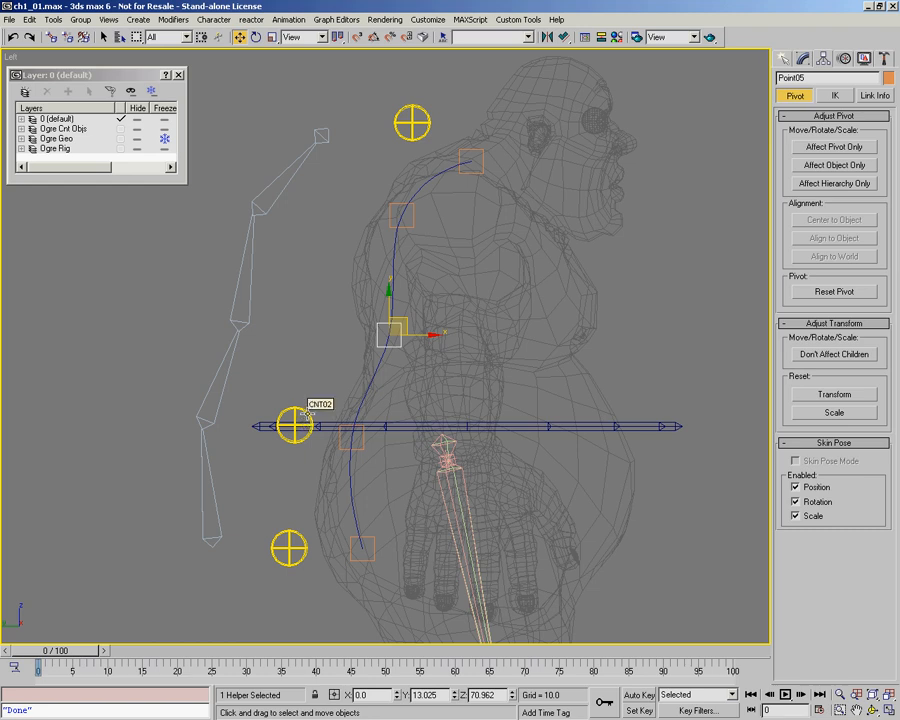
left_click(308, 414)
left_click(389, 335)
right_click(389, 336)
left_click(420, 366)
left_click_drag(420, 311, 407, 230)
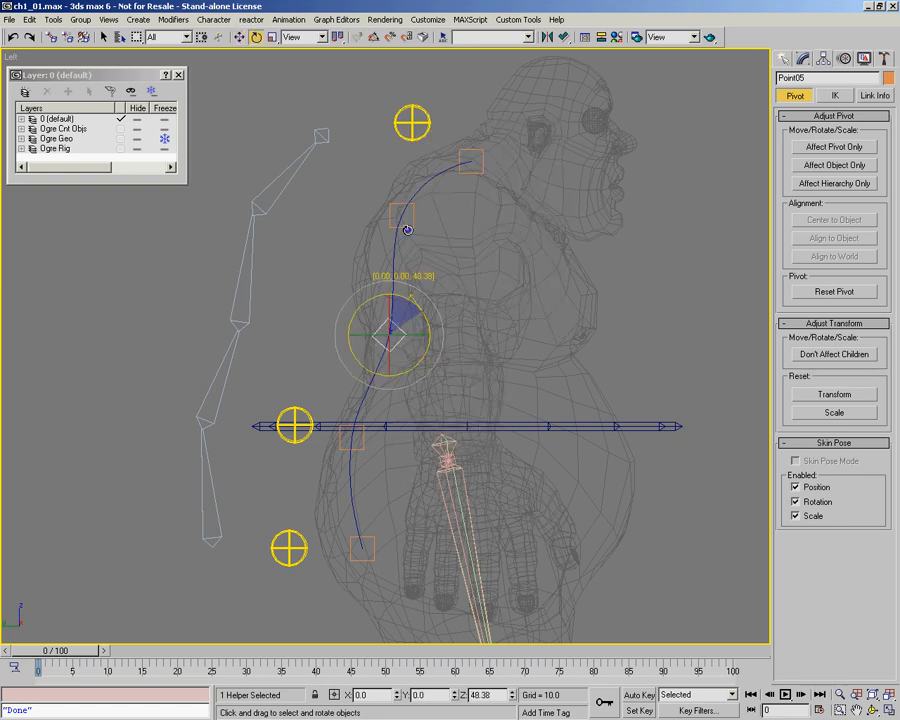
right_click(407, 230)
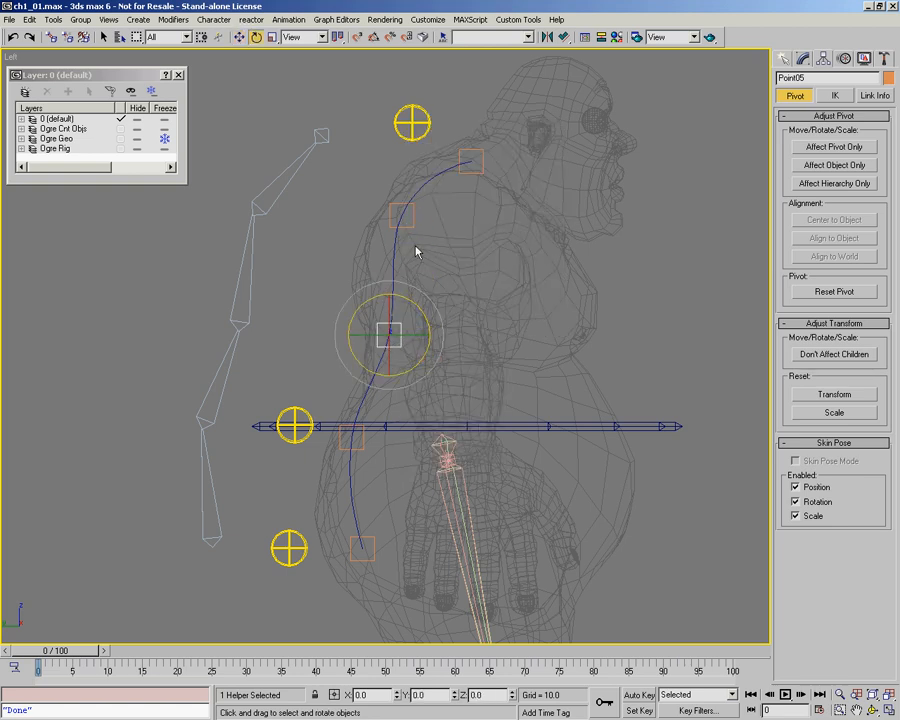
Step: Compare the middle sphere control with the mid-back helper by test-moving the helper backward, and undo that move
left_click(294, 423)
mouse_move(290, 422)
left_mouse_down()
mouse_move(290, 436)
mouse_move(294, 424)
left_mouse_up()
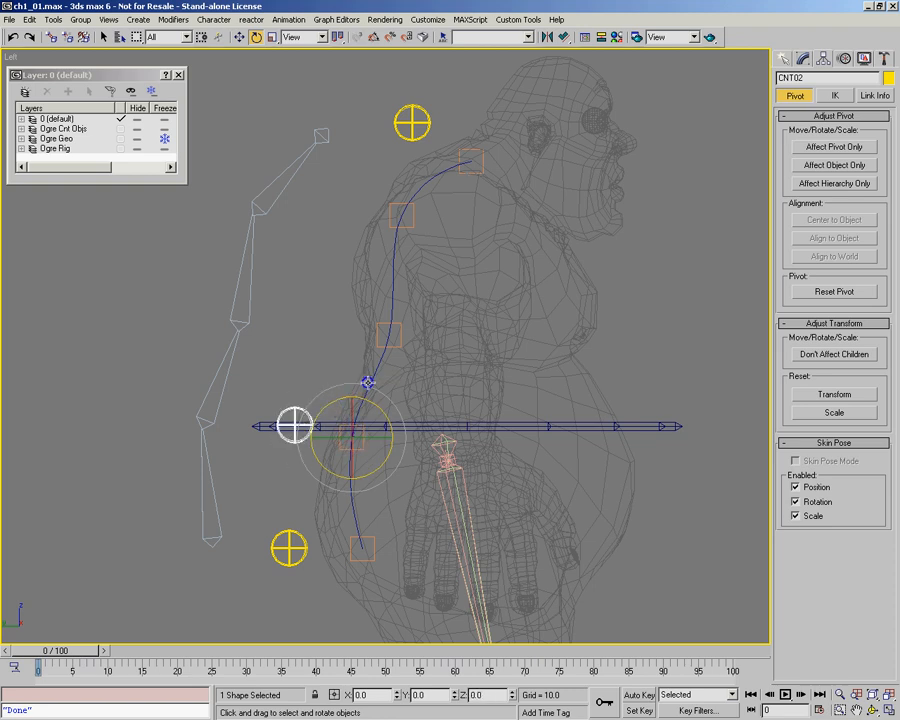
left_click(388, 335)
right_click(365, 335)
left_click(366, 366)
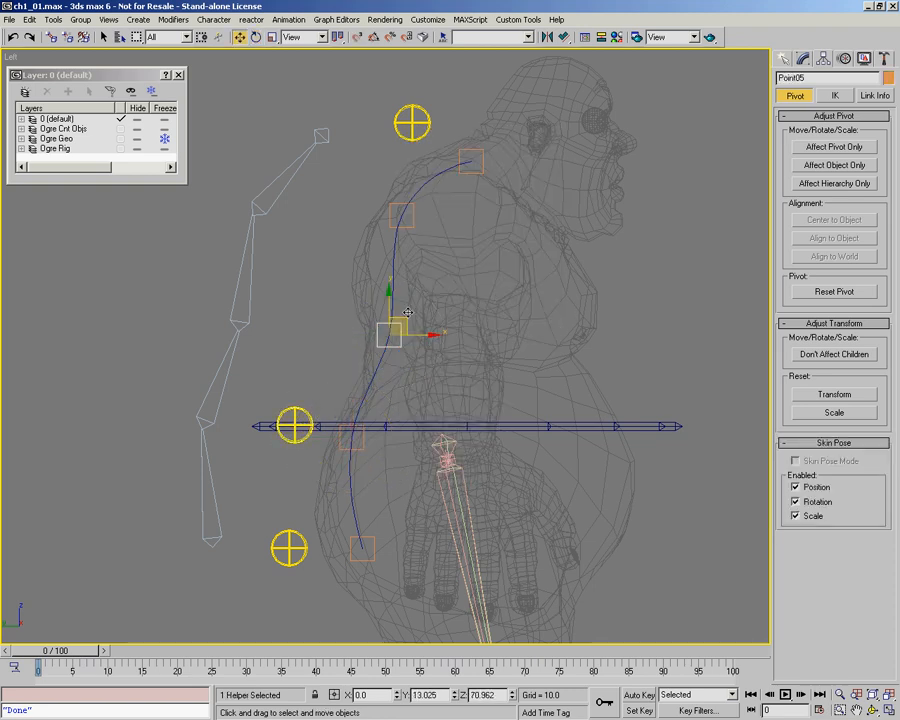
left_click_drag(403, 322, 362, 318)
key("ctrl+z")
left_click(302, 408)
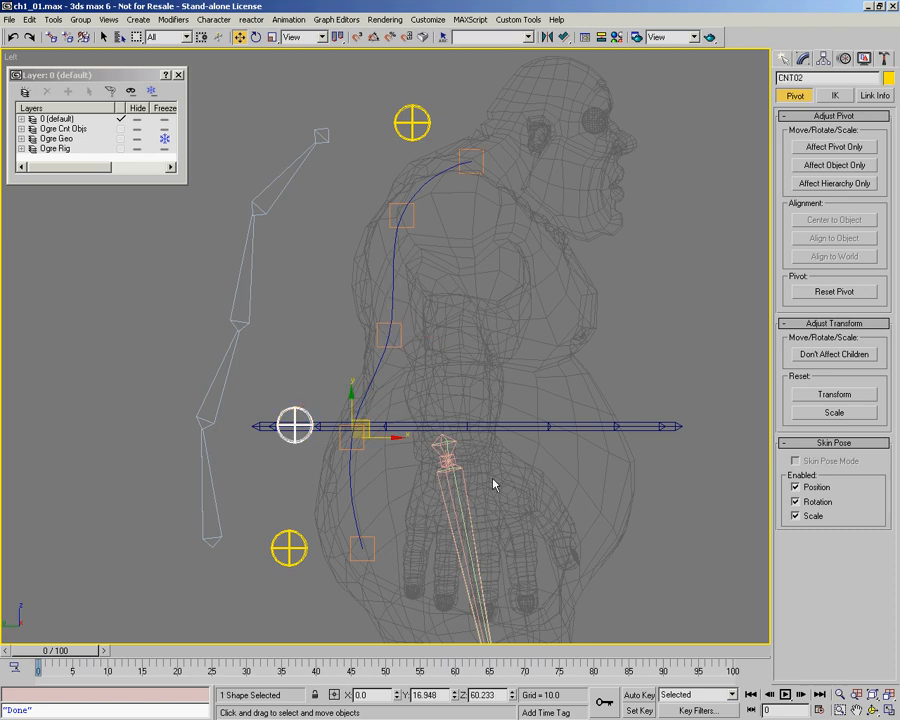
Step: Create a point helper behind the ogre's back, level with the mid-back spine helper
left_click(784, 58)
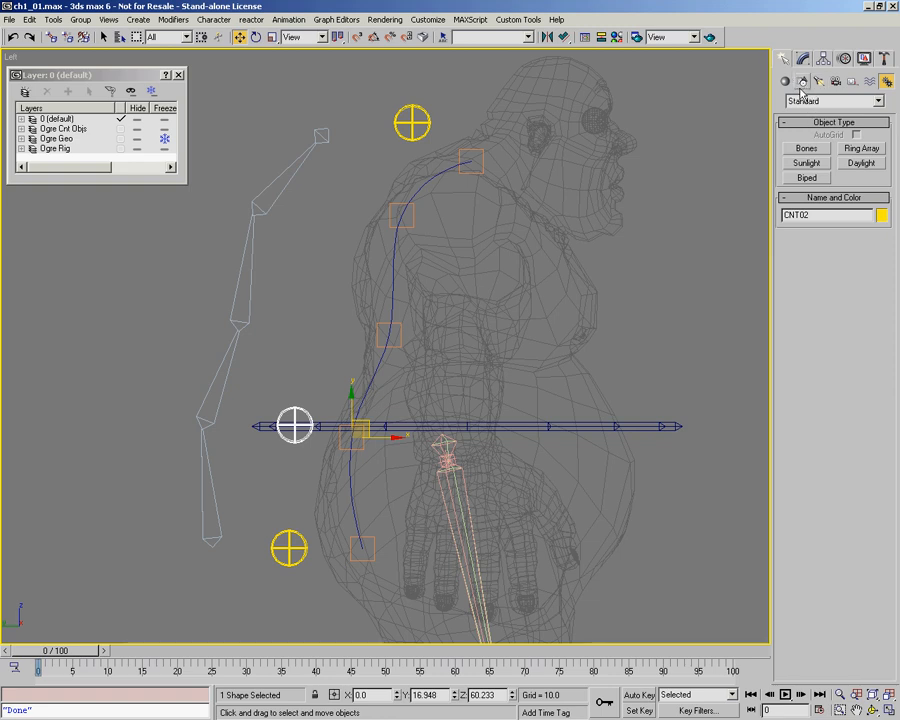
left_click(851, 81)
left_click(807, 163)
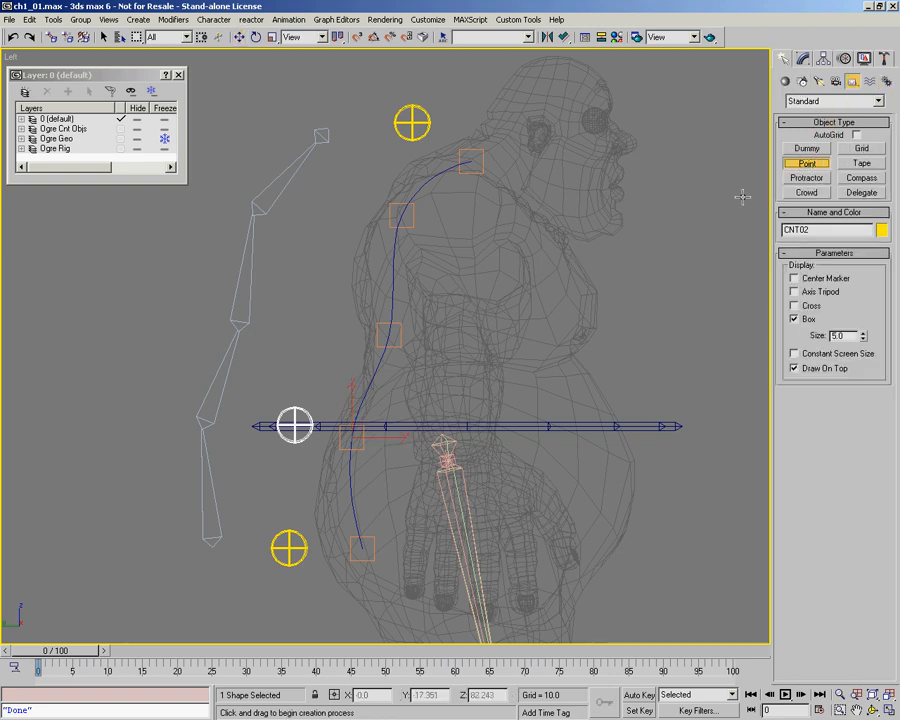
left_click(314, 337)
right_click(378, 358)
Step: Display the new point helper as a cross instead of a box and move it about 2.4 units up
left_click(803, 59)
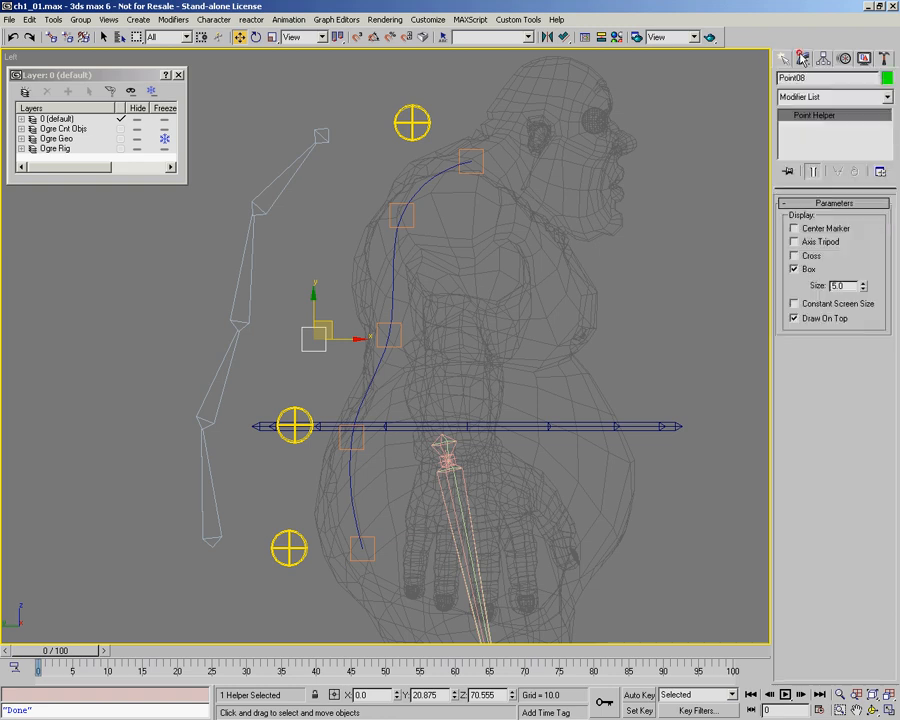
left_click(794, 256)
left_click(797, 270)
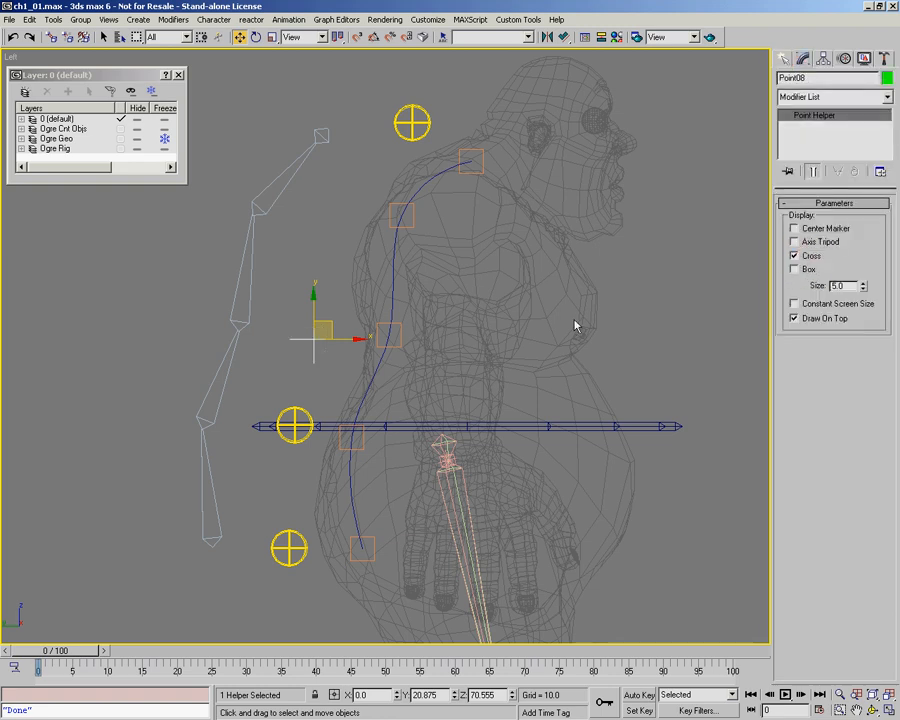
mouse_move(334, 336)
left_mouse_down()
mouse_move(333, 305)
mouse_move(339, 322)
left_mouse_up()
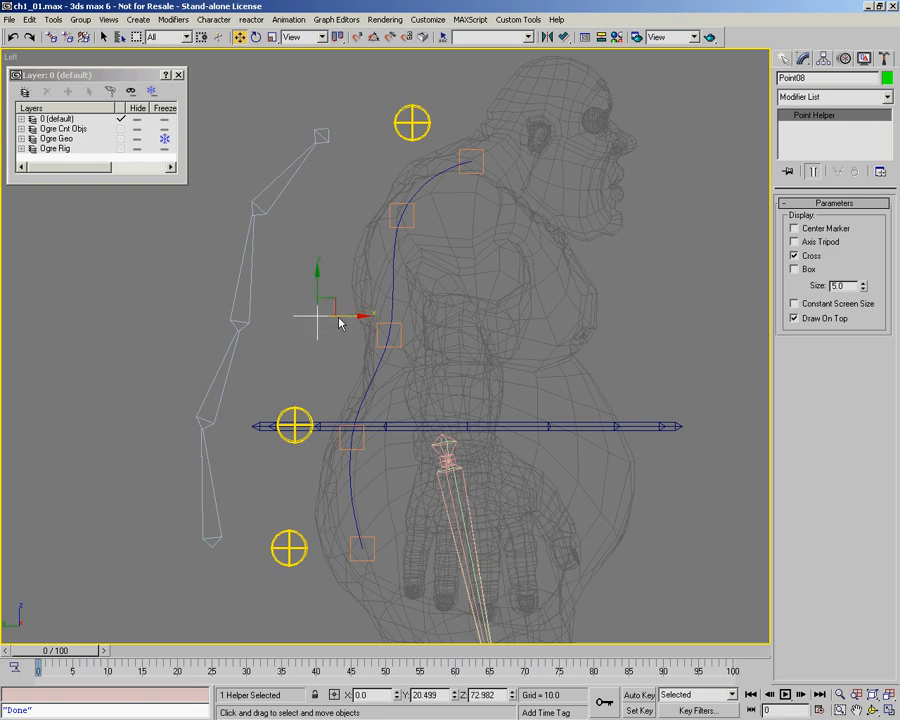
Step: Reset the cross helper's absolute world rotation to 0 on X, Y and Z, and deselect it
right_click(321, 235)
left_click(240, 322)
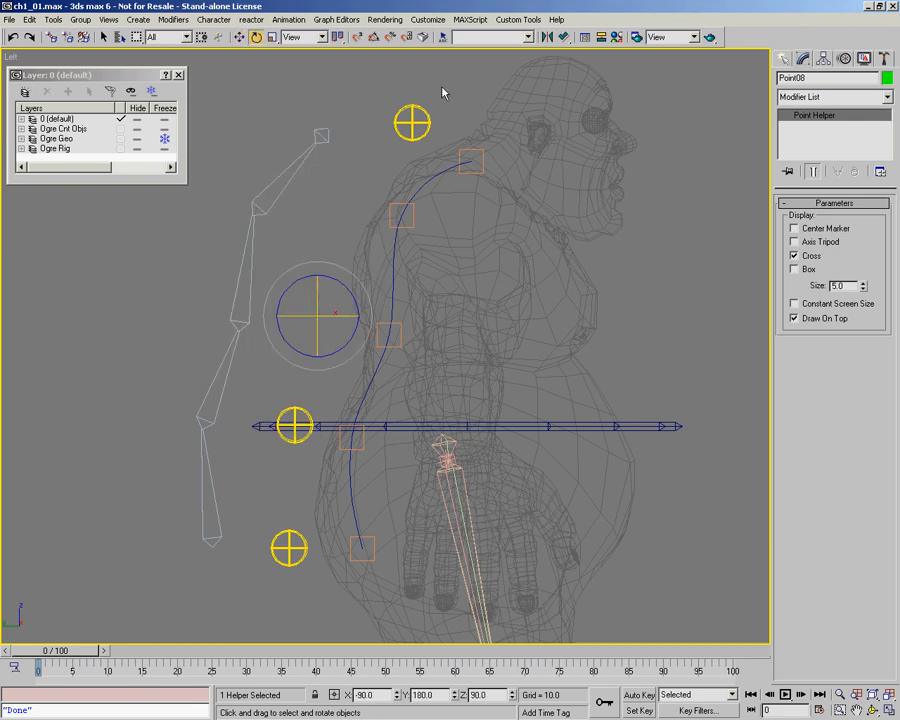
right_click(256, 37)
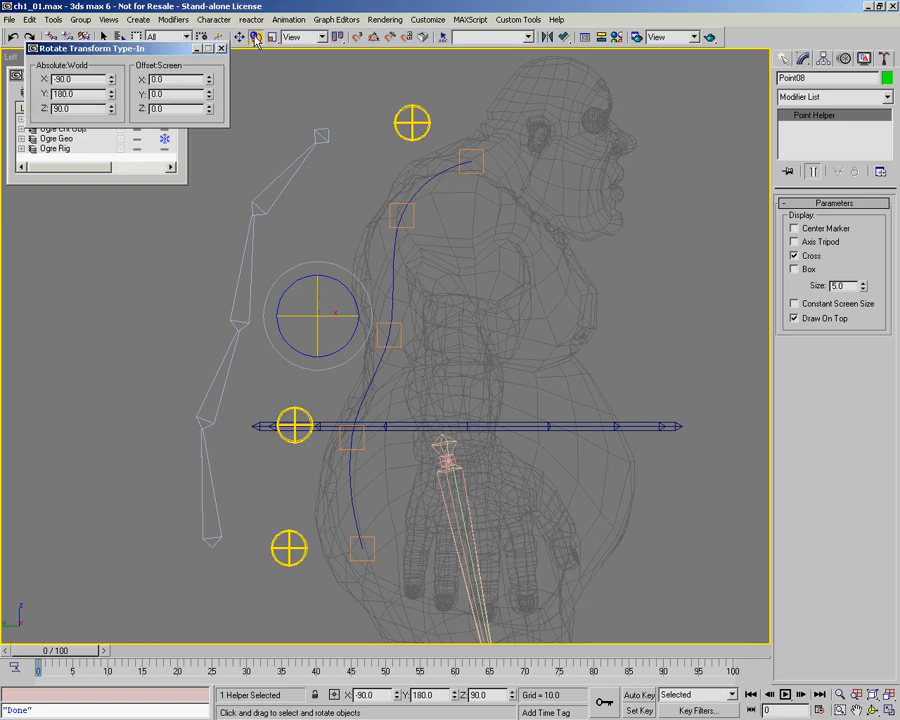
right_click(111, 95)
right_click(111, 80)
right_click(111, 109)
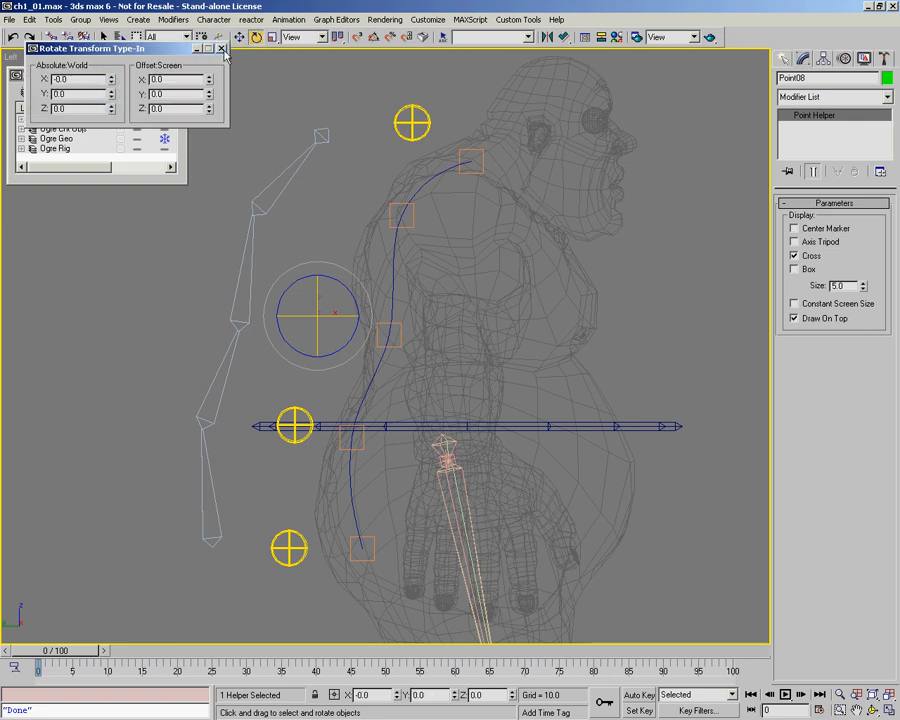
left_click(222, 48)
left_click(326, 220)
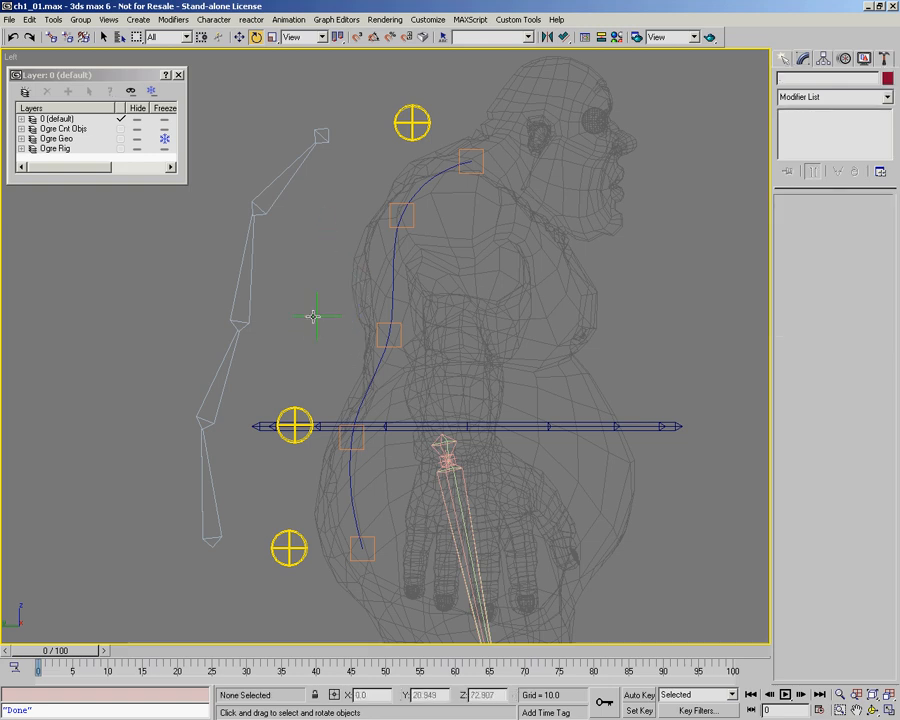
Step: Clone the cross helper upward, placing the copy behind the upper-back spine helper
left_click(328, 317)
right_click(345, 320)
left_click(369, 339)
mouse_move(329, 300)
left_mouse_down()
mouse_move(338, 272)
mouse_move(320, 316)
mouse_move(354, 178)
mouse_move(363, 185)
left_mouse_up()
key("Return")
Step: Link the upper cross helper to the neck-level control CNT01 and the lower cross helper to the waist-level control CNT02
left_click(52, 37)
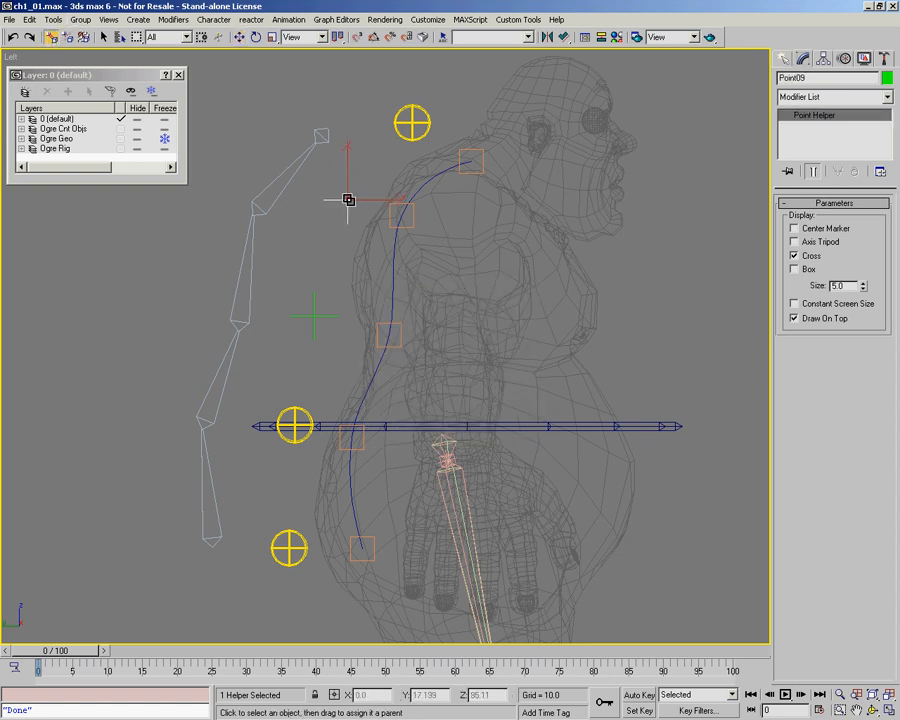
left_click(333, 334)
left_click_drag(333, 334, 300, 413)
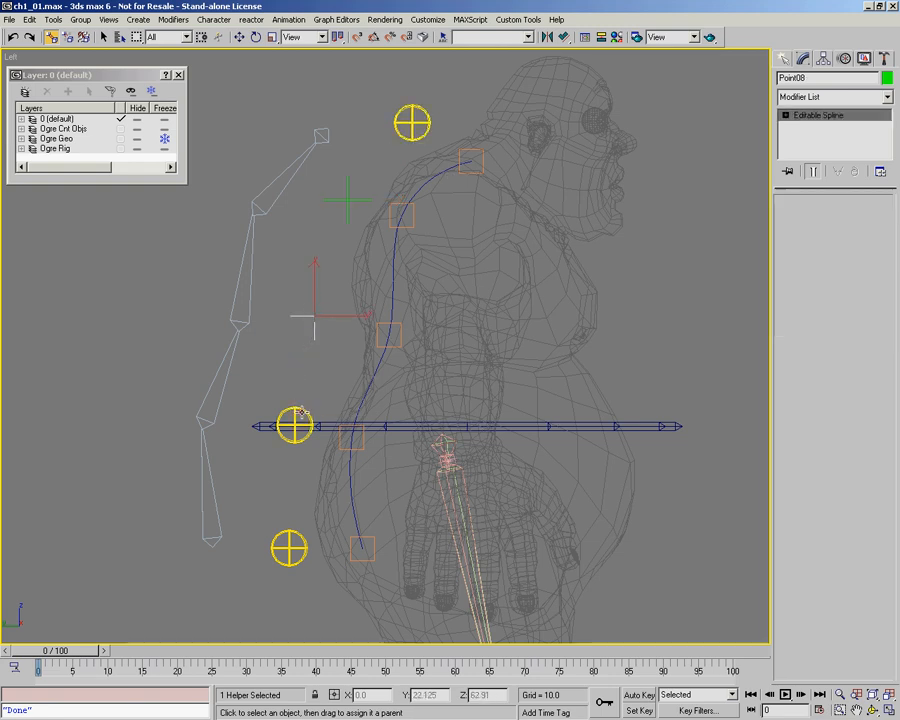
right_click(300, 415)
Step: Test-rotate the waist-level control CNT02 and the neck-level control CNT01 to check the linked helpers, cancelling each rotation
left_click(312, 428)
right_click(345, 430)
left_click(367, 463)
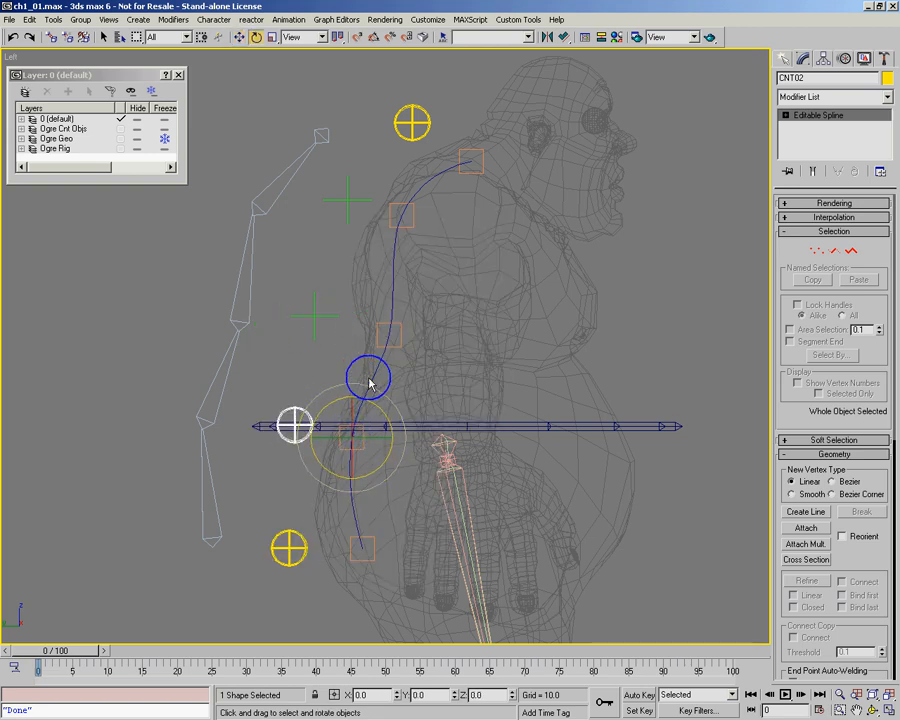
left_click(408, 133)
left_click_drag(432, 174, 420, 132)
right_click(420, 130)
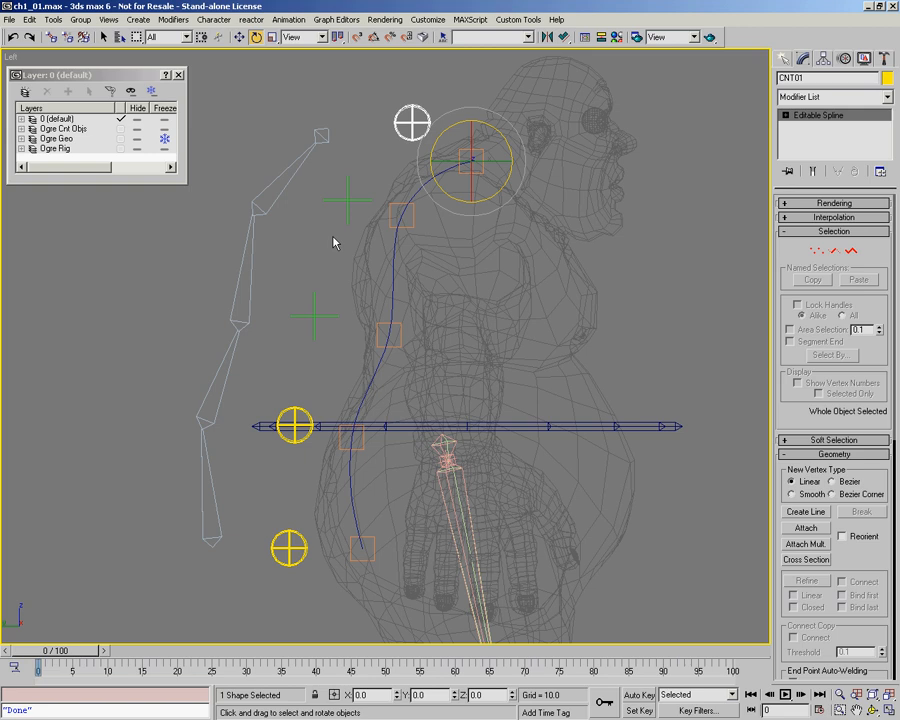
Step: Clone the upper cross helper, placing the copy slightly below and behind it
left_click(784, 58)
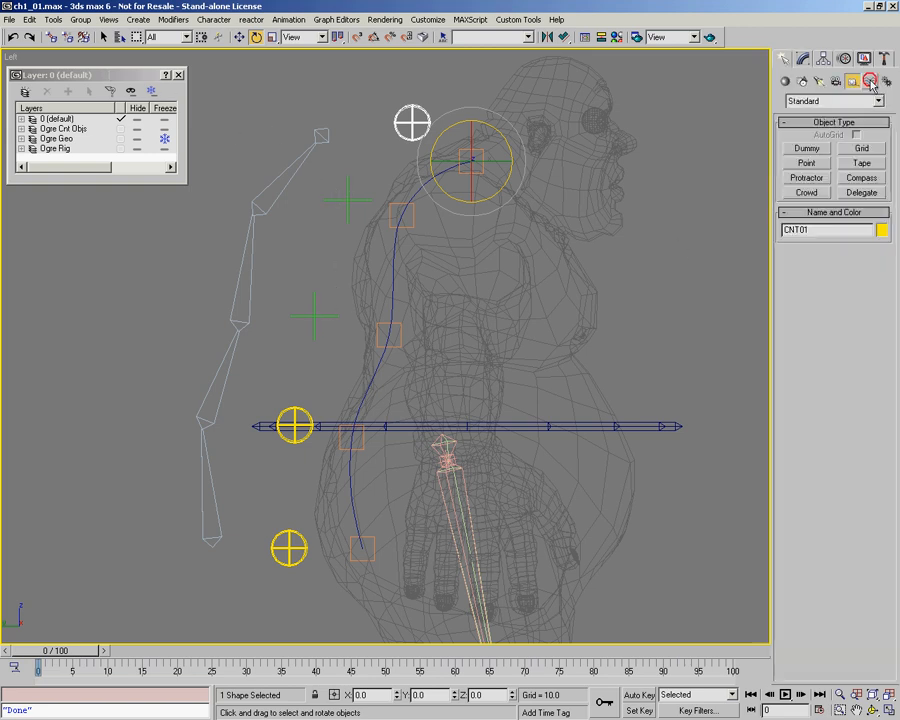
left_click(807, 163)
right_click(345, 203)
left_click(347, 201)
right_click(363, 226)
left_click(384, 239)
left_click_drag(363, 180, 357, 201, "shift")
key("Return")
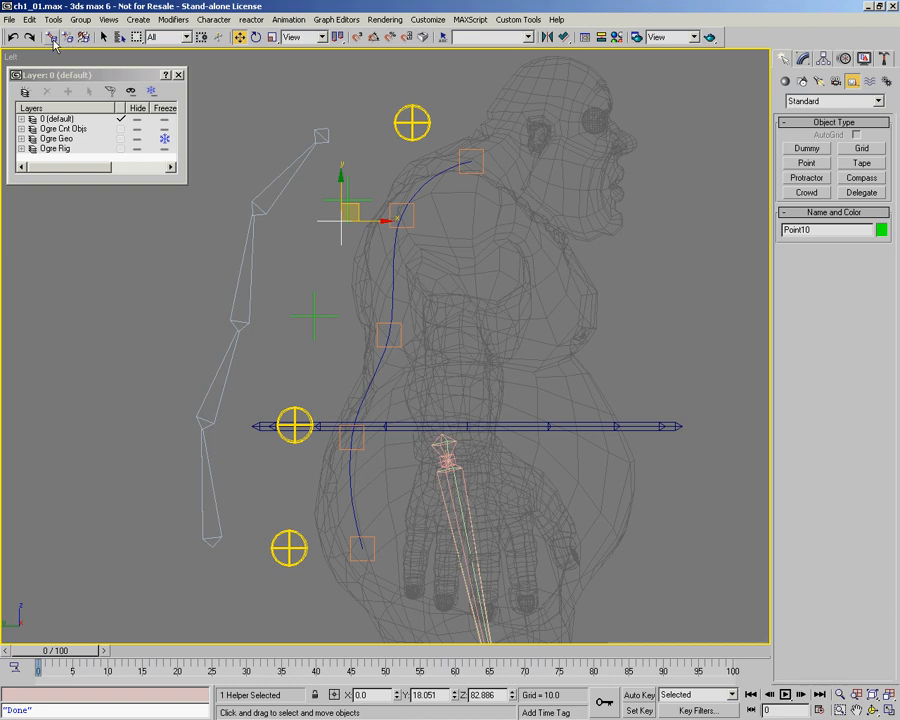
Step: Display the cloned helper as a box with a center marker instead of a cross, and set its size to 3
left_click(803, 58)
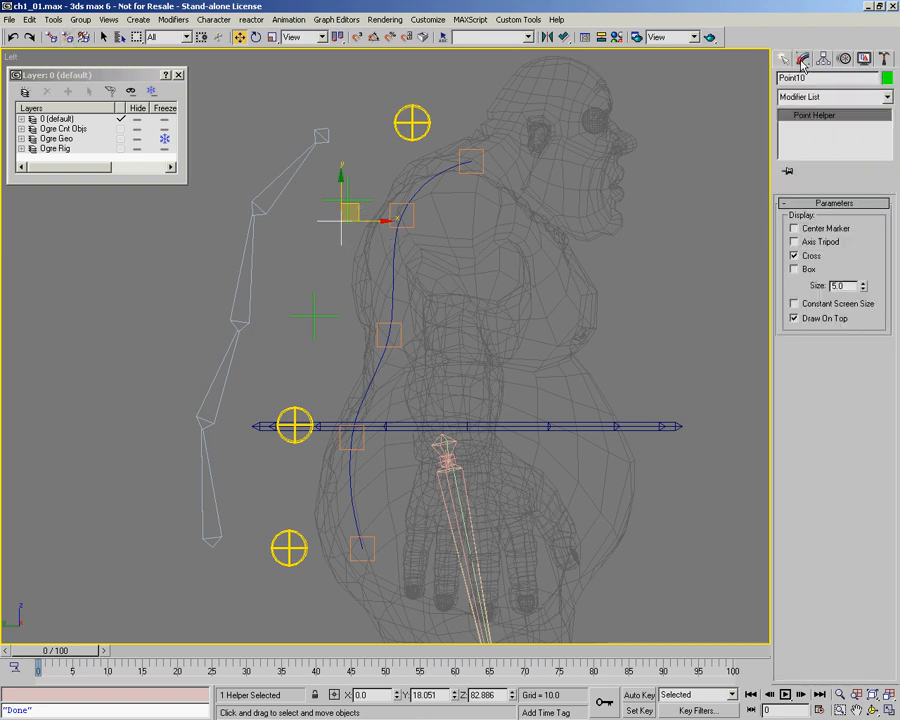
left_click(795, 256)
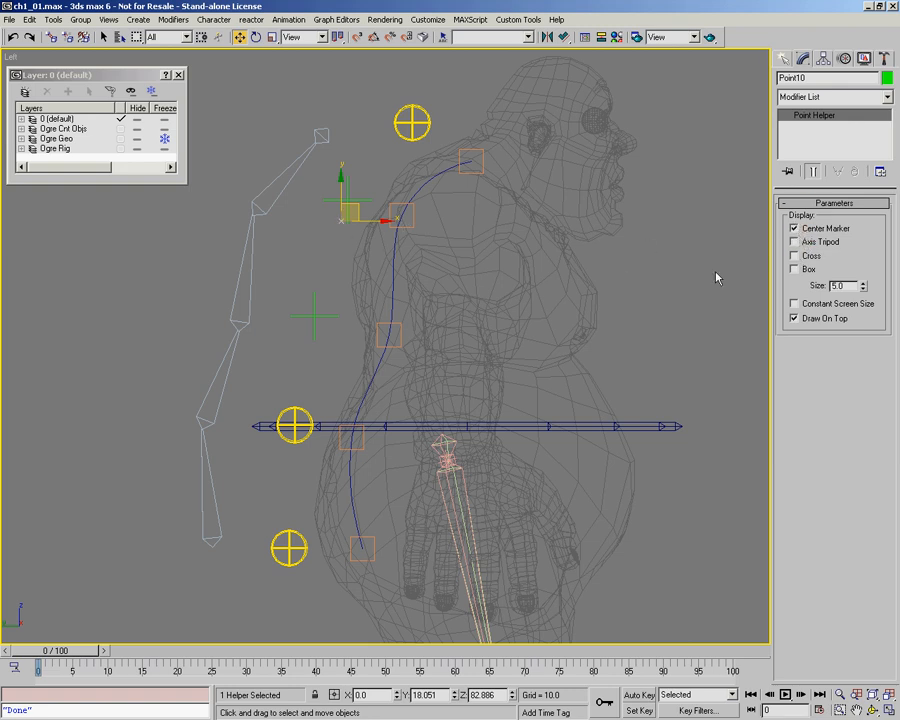
left_click(795, 269)
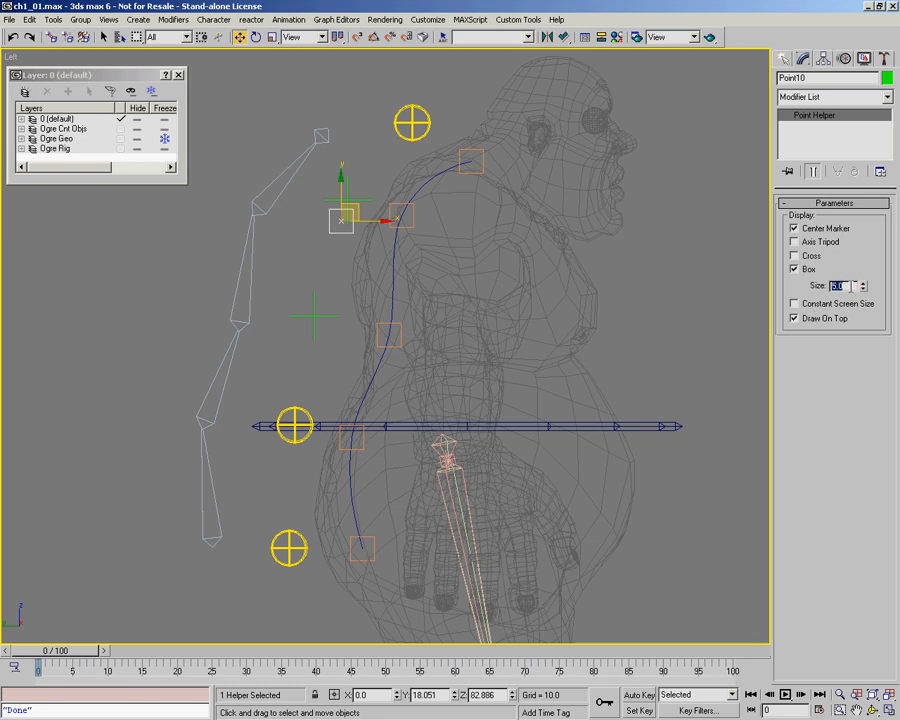
type("3")
key("Return")
middle_click_drag(335, 197, 353, 197)
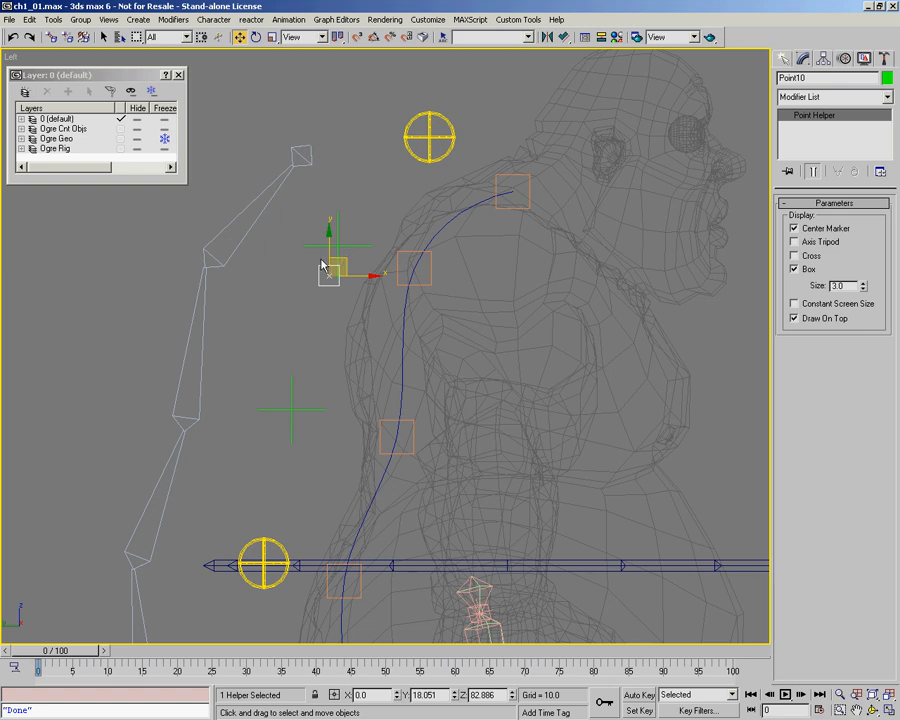
mouse_move(346, 258)
left_mouse_down()
mouse_move(376, 282)
mouse_move(344, 271)
left_mouse_up()
right_click(344, 271)
left_click(344, 245)
left_click(428, 278)
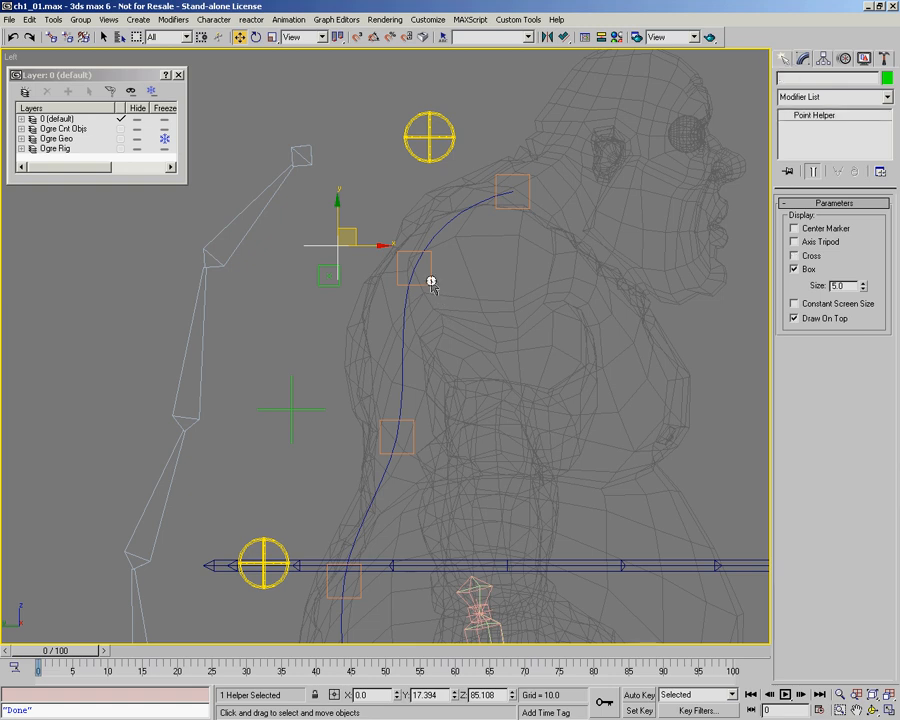
left_click(331, 285)
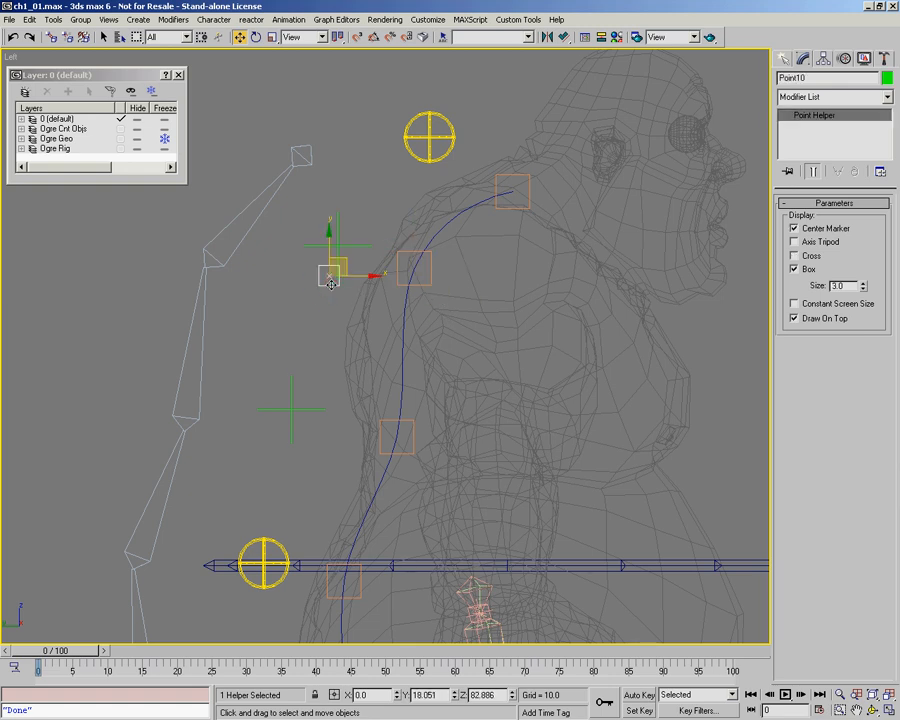
Step: Try a Position Constraint on the upper-back spine helper targeting the upper cross helper with Keep Initial Offset, and delete that constraint
left_click(412, 266)
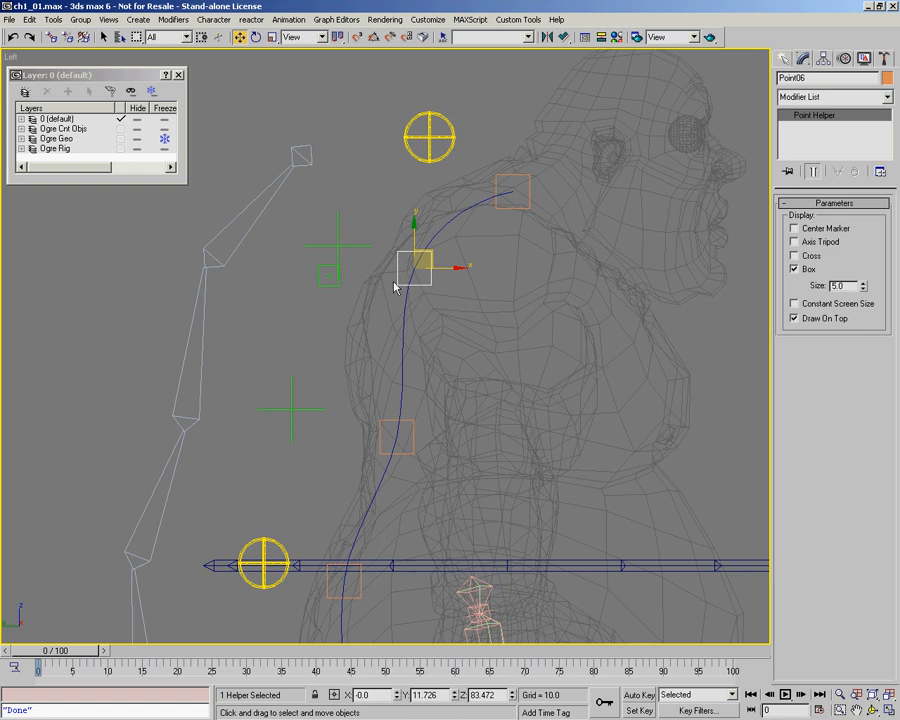
right_click(388, 324)
left_click(288, 19)
mouse_move(305, 52)
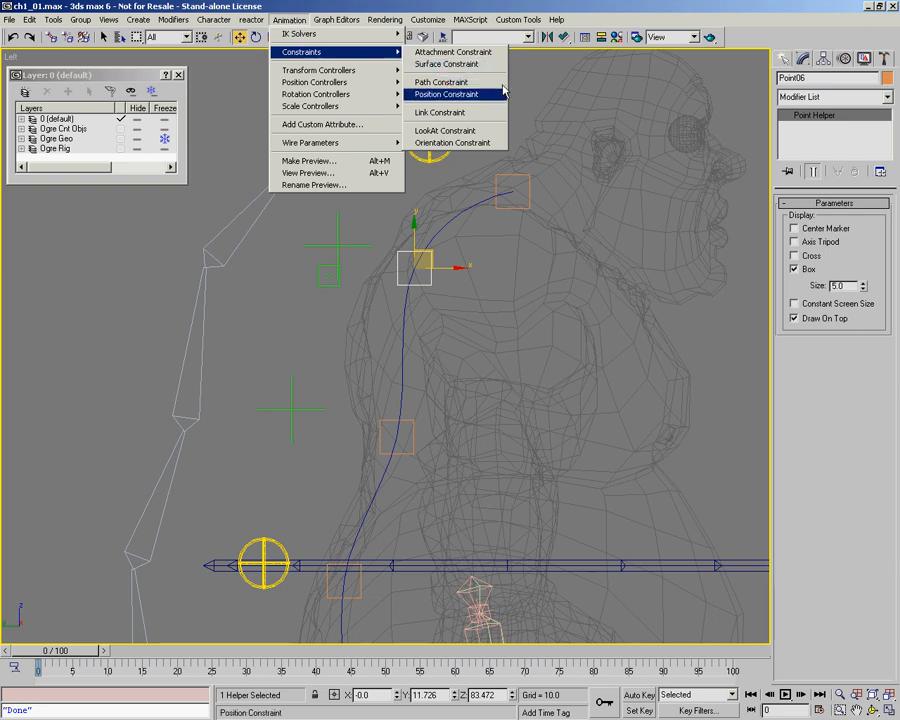
left_click(470, 94)
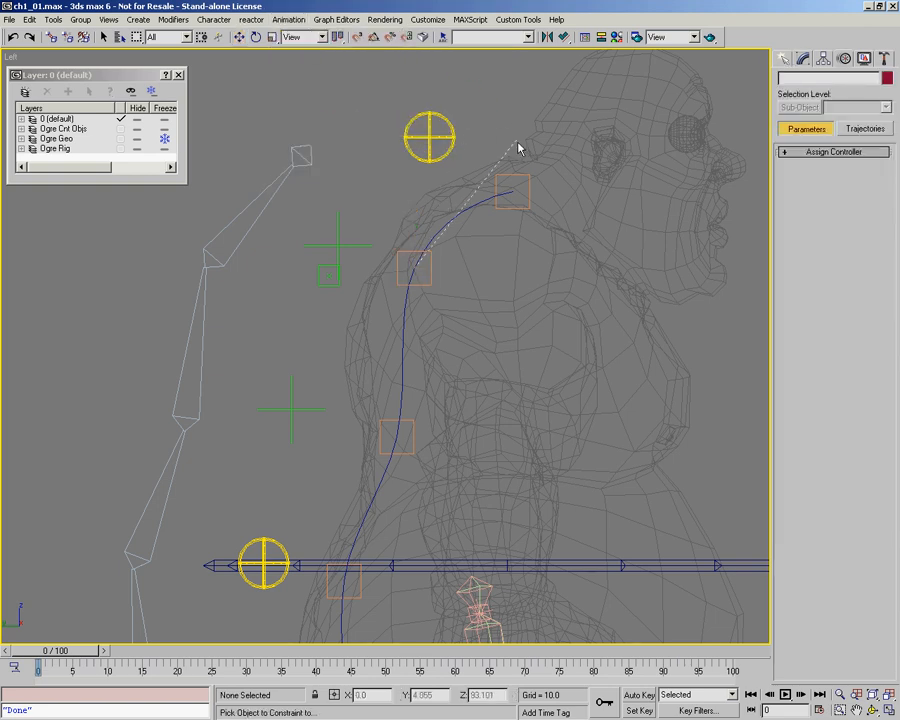
left_click(337, 245)
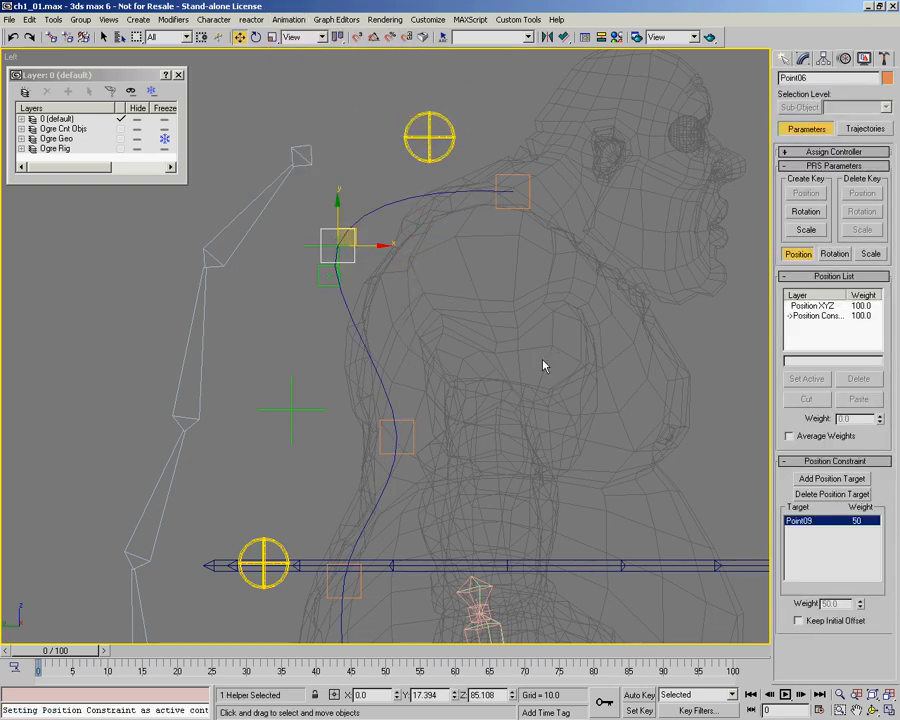
left_click(798, 621)
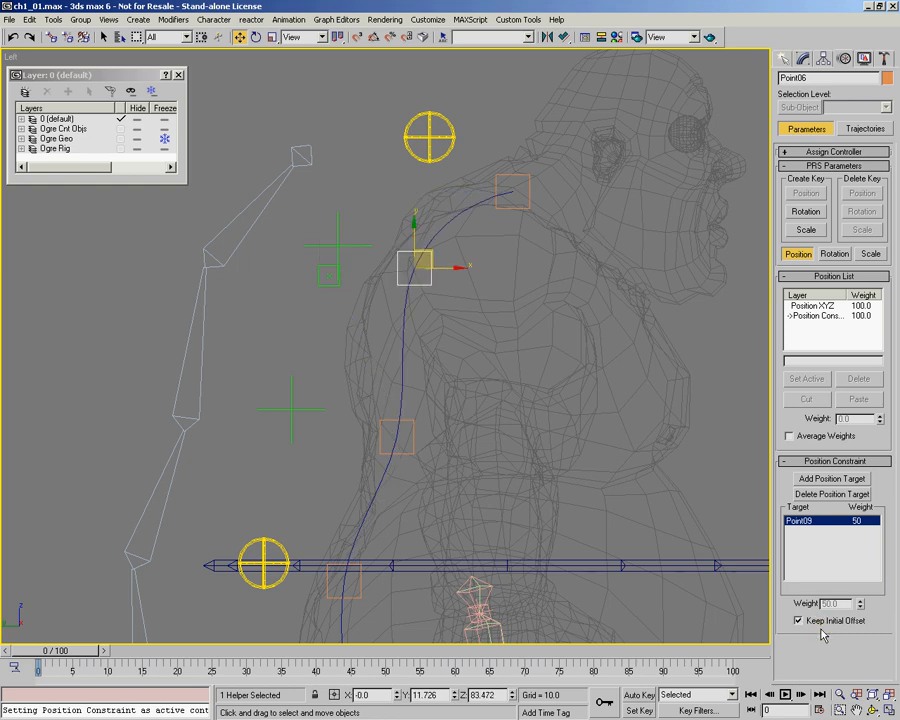
left_click(811, 316)
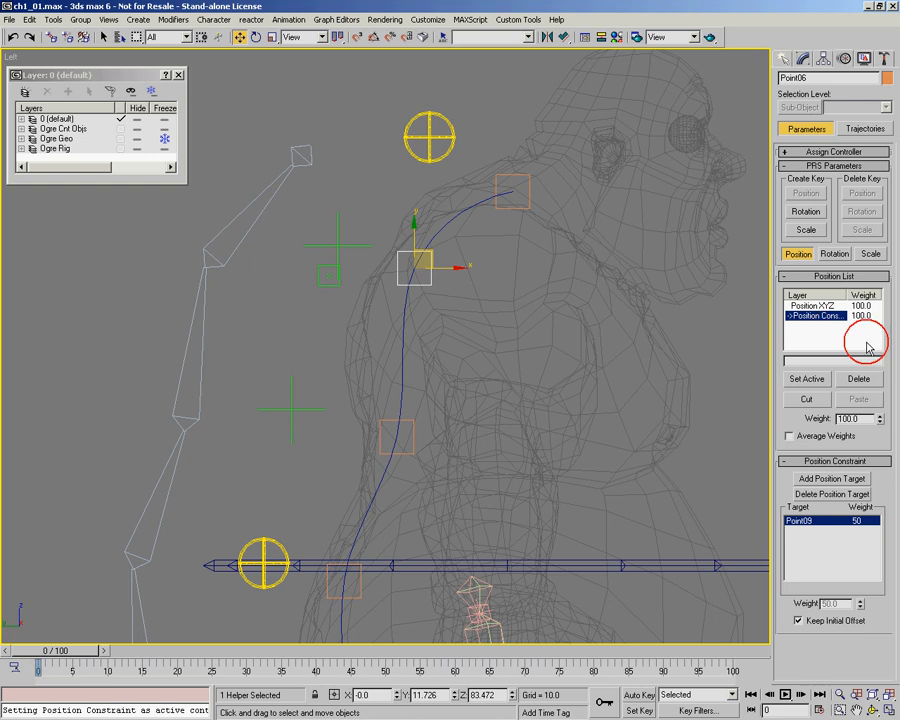
left_click(859, 378)
Step: Clone the small box helper downward, placing the copy just above the lower cross helper
left_click(327, 272)
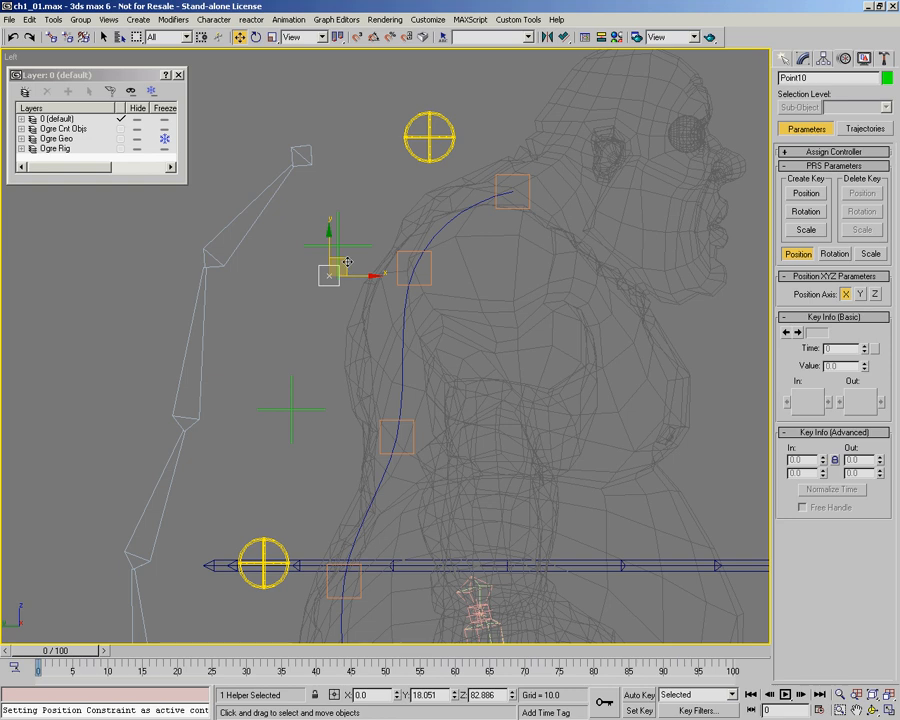
mouse_move(347, 262)
left_mouse_down("shift")
mouse_move(308, 359)
mouse_move(324, 347)
mouse_move(341, 376)
left_mouse_up("shift")
key("Return")
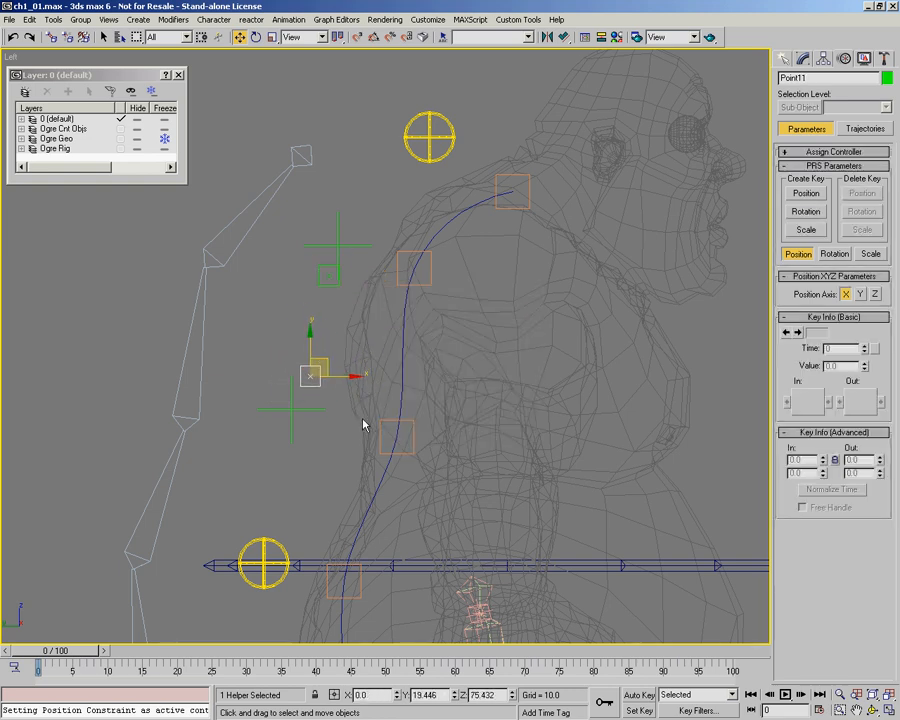
left_click(323, 267)
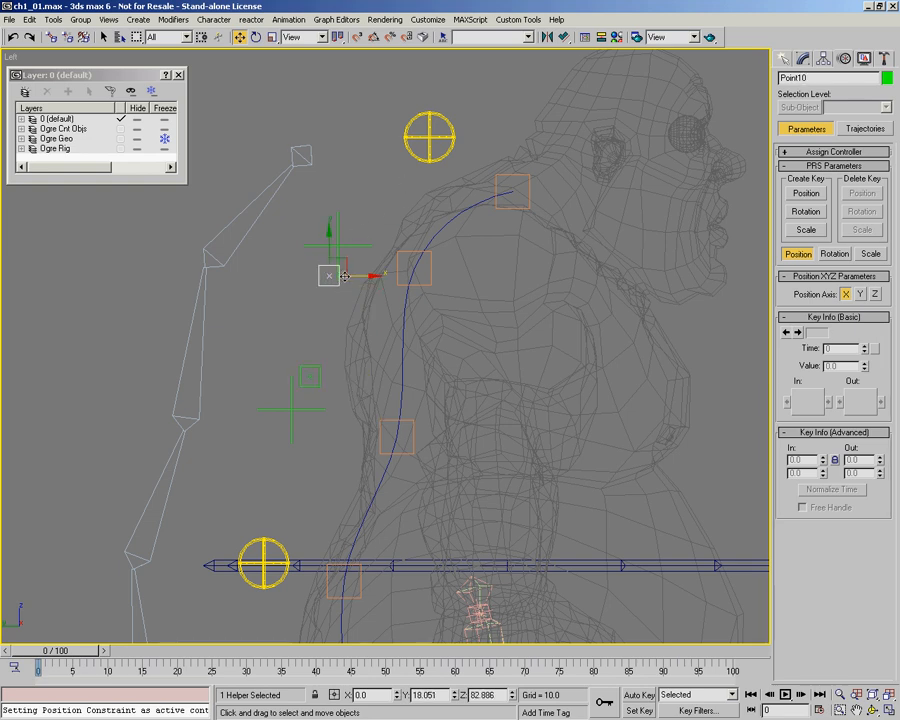
left_click(410, 265)
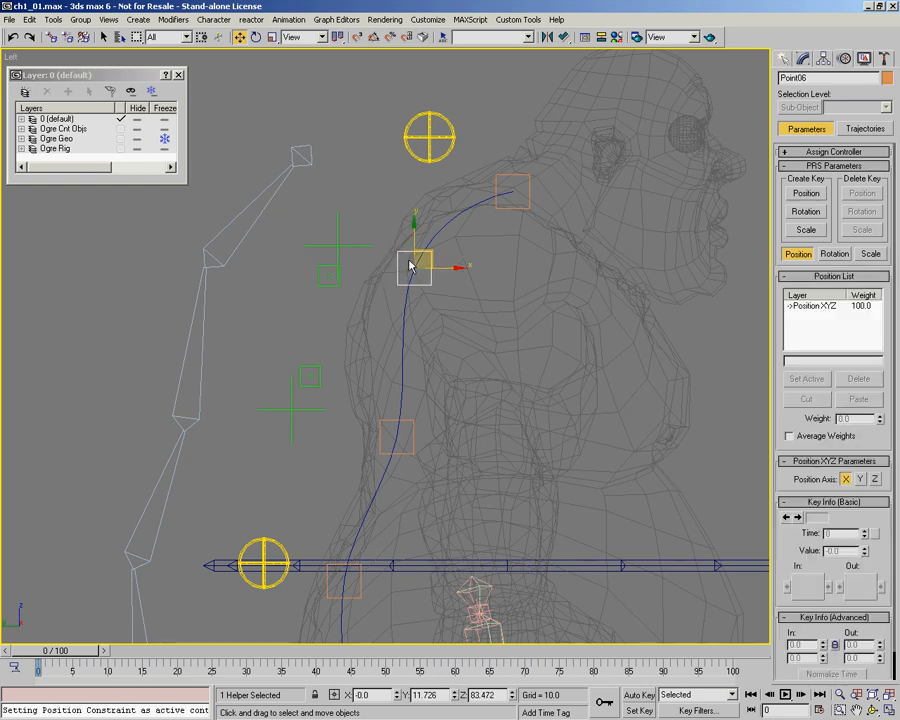
left_click(430, 148)
left_click(278, 553)
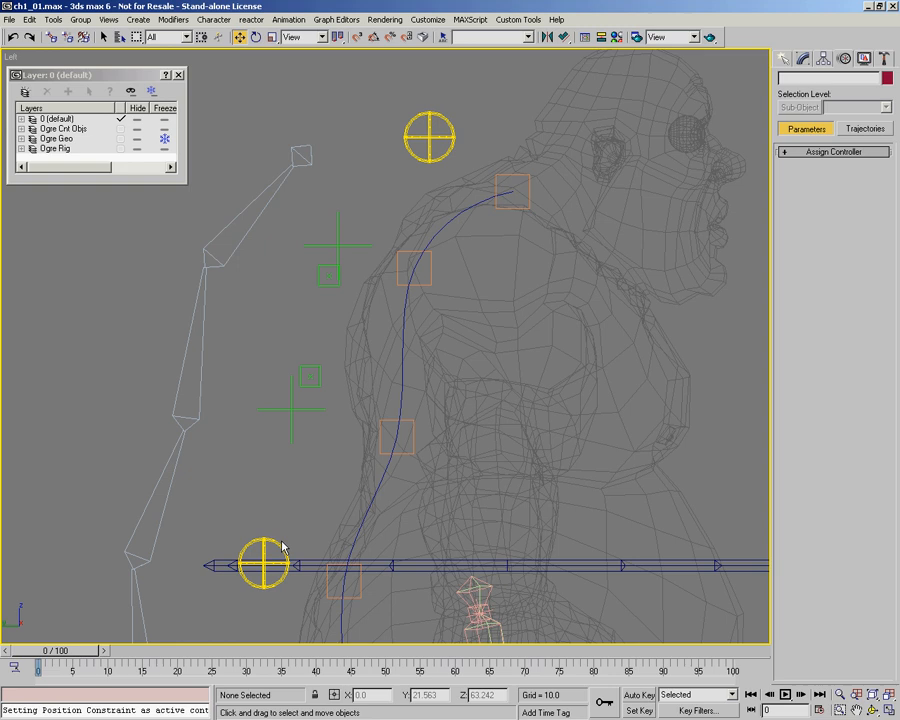
left_click(311, 374)
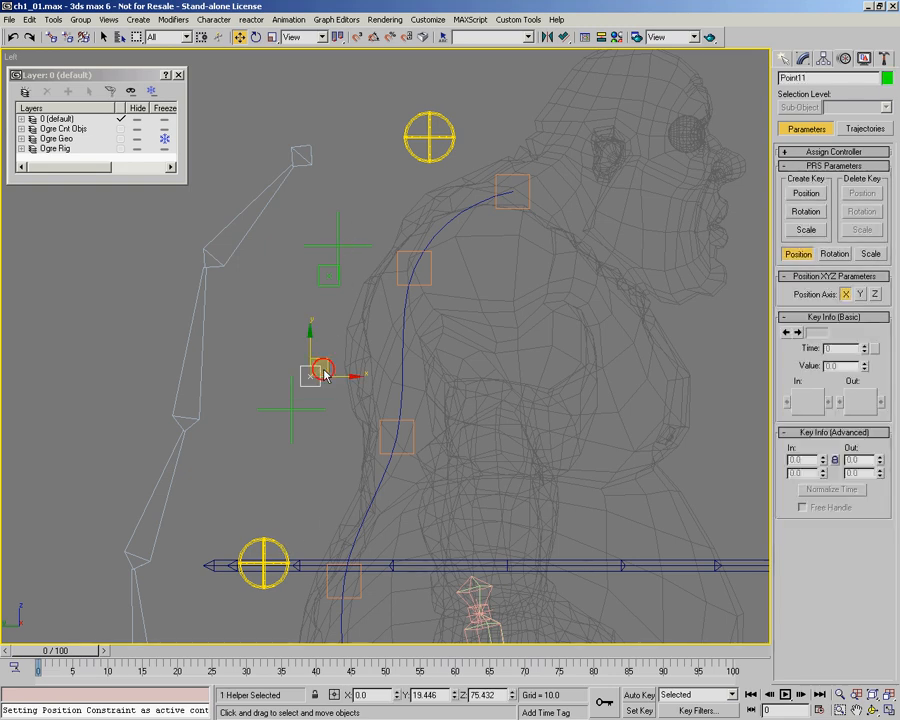
left_click(390, 430)
left_click(386, 420)
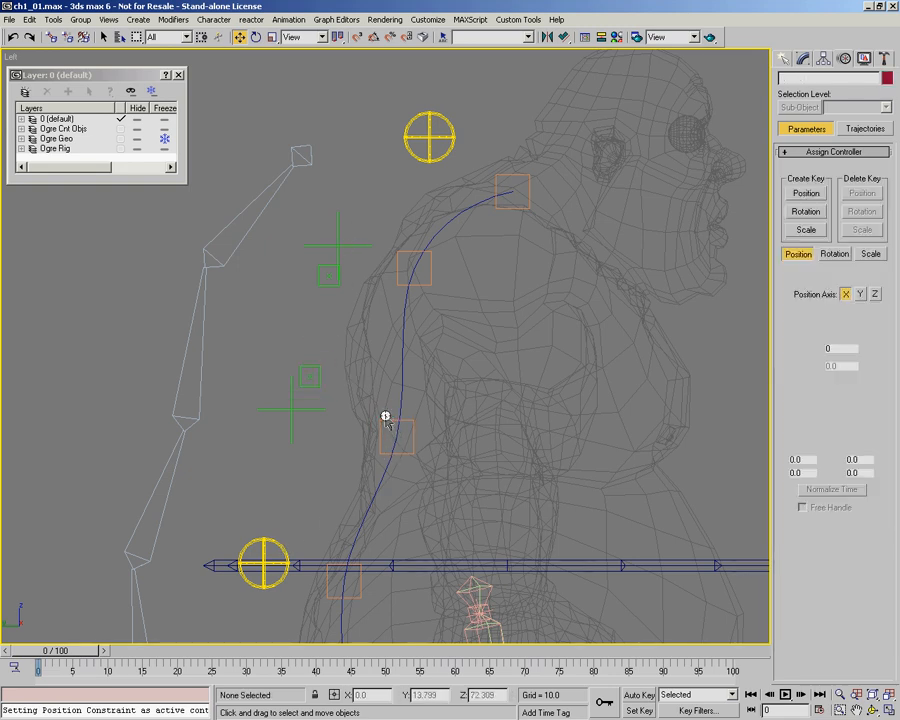
left_click_drag(409, 429, 437, 430)
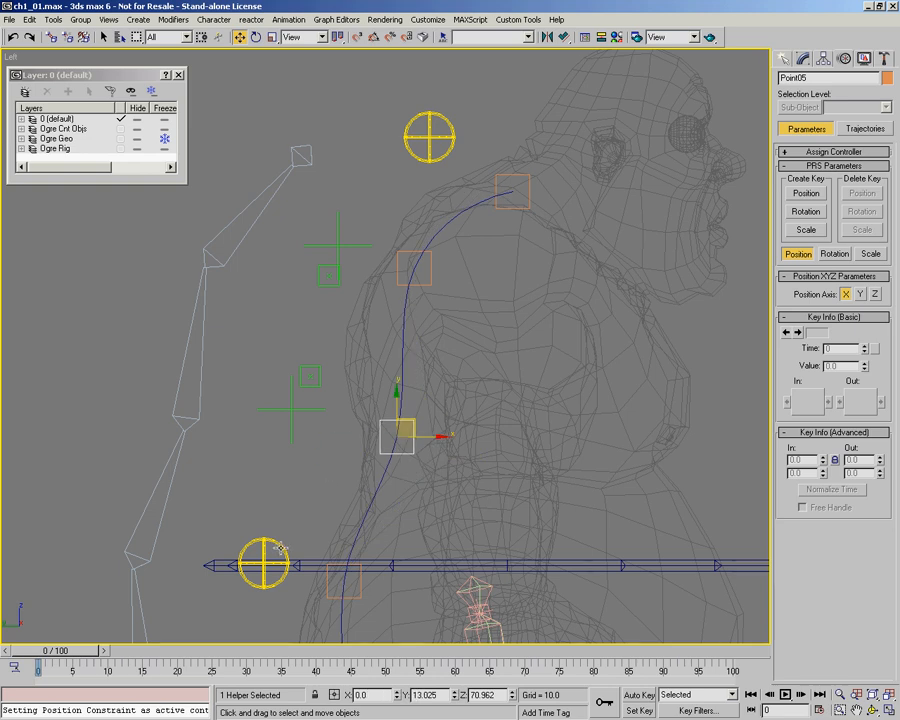
left_click(264, 563)
left_click(428, 142)
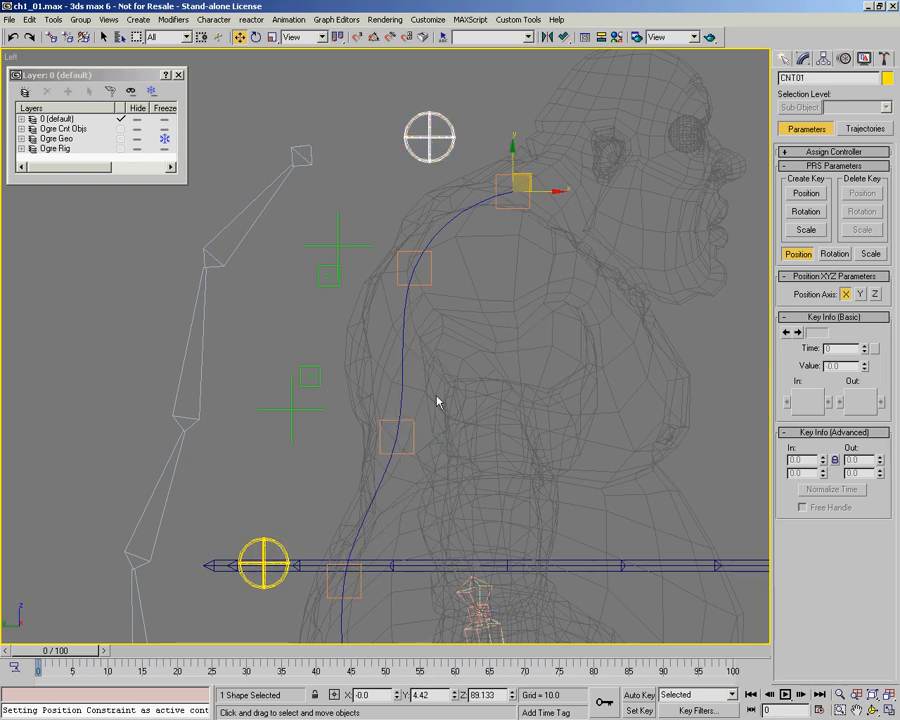
Step: Apply a Position Constraint to the upper small box helper, targeting the upper cross helper
left_click(329, 274)
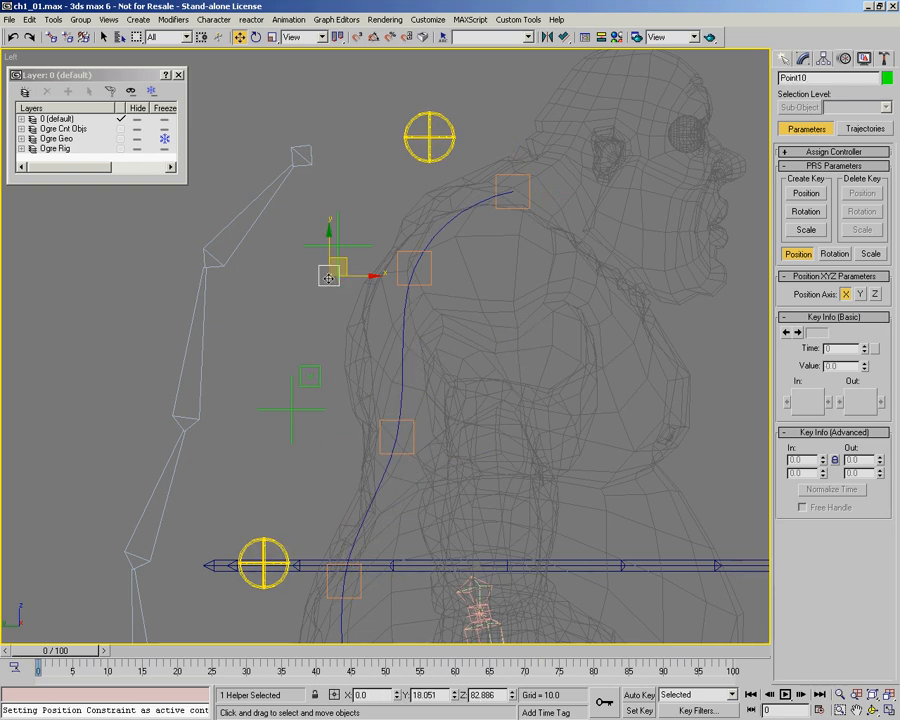
left_click(289, 19)
mouse_move(300, 55)
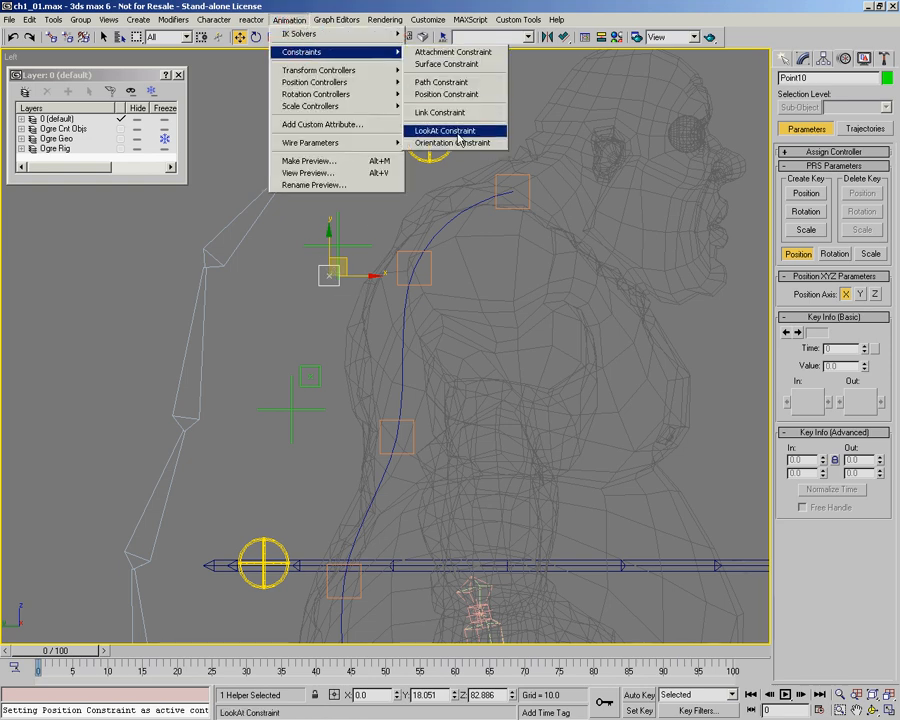
left_click(446, 94)
left_click(339, 243)
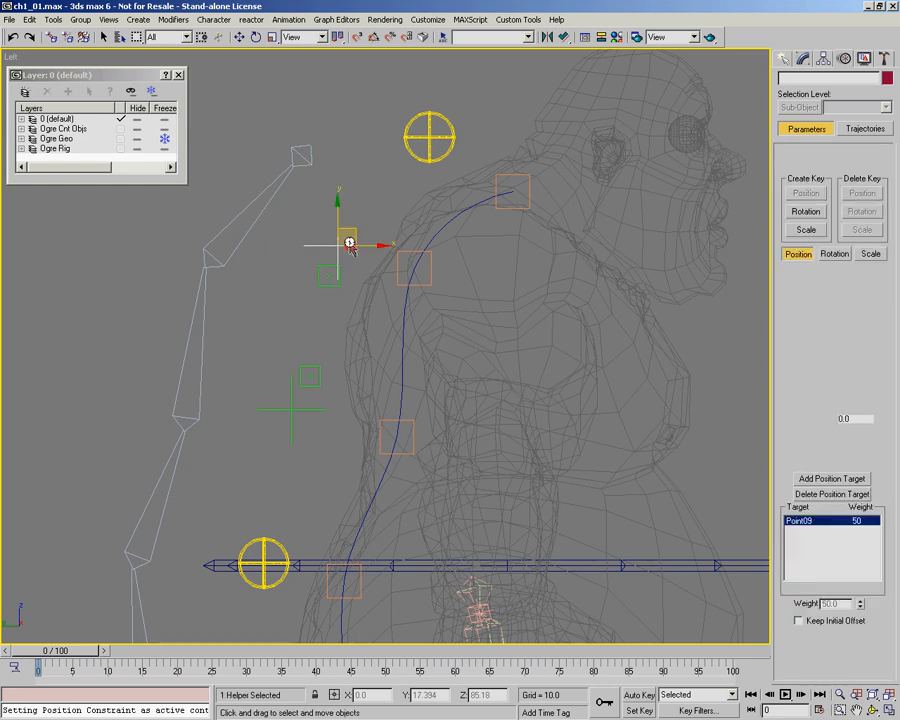
Step: Add the lower cross helper as a second Position Constraint target for the same small box helper
left_click(289, 19)
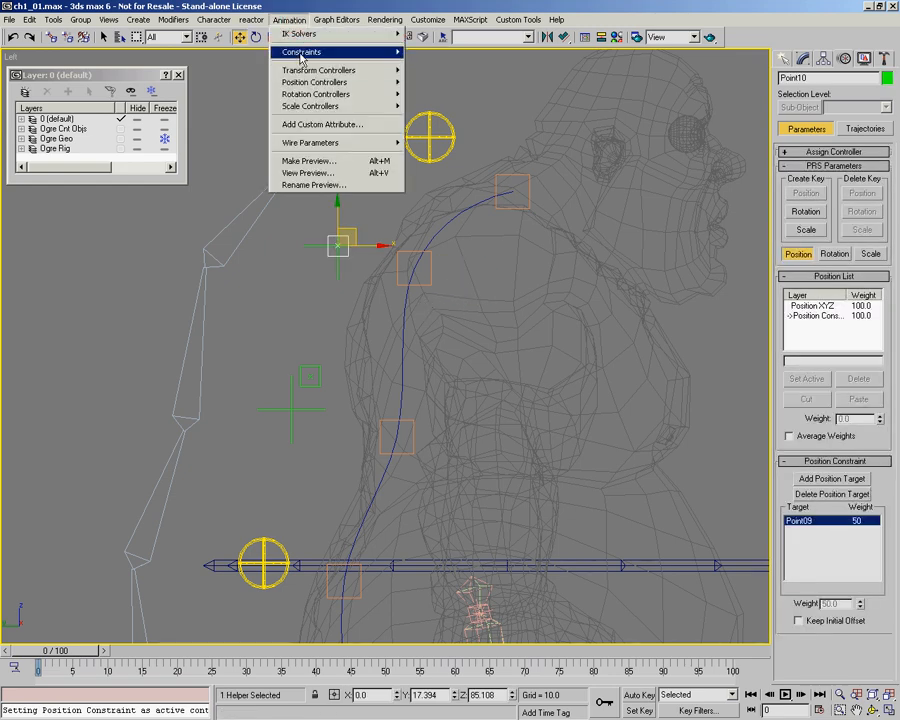
mouse_move(300, 52)
left_click(446, 94)
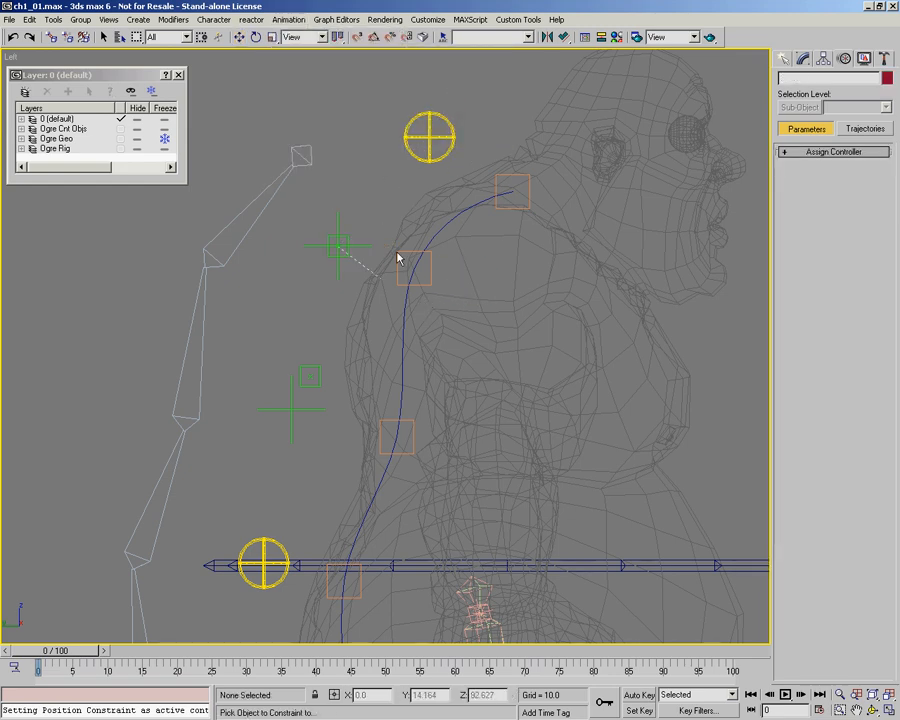
left_click(289, 407)
right_click(409, 110)
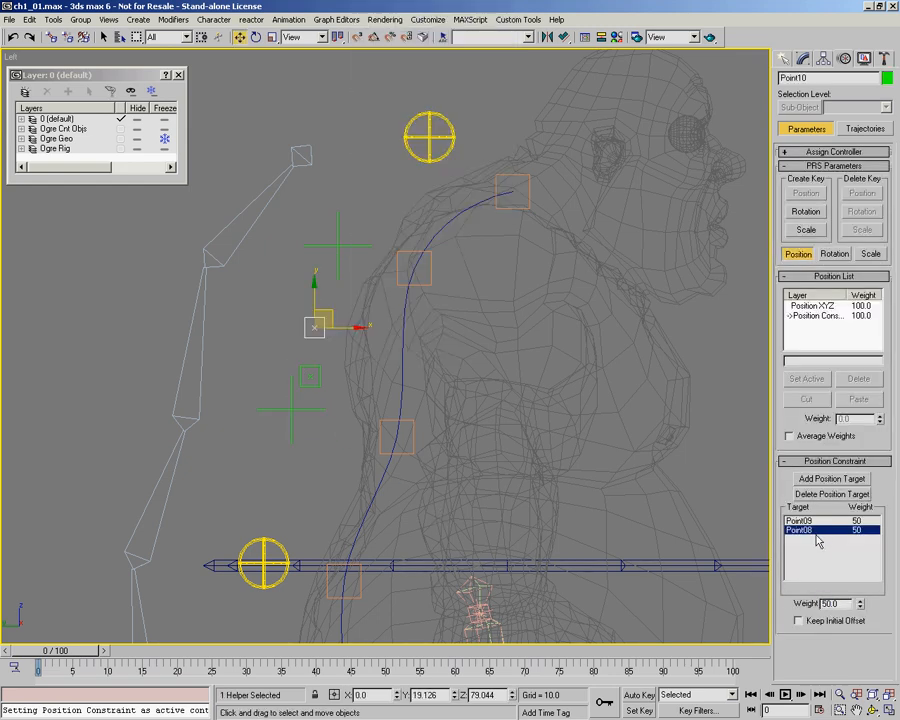
Step: Test-move the neck-level control CNT01 to check the constrained box helper, cancel the move, and reselect that helper
left_click(506, 177)
left_click_drag(526, 173, 434, 147)
right_click(434, 147)
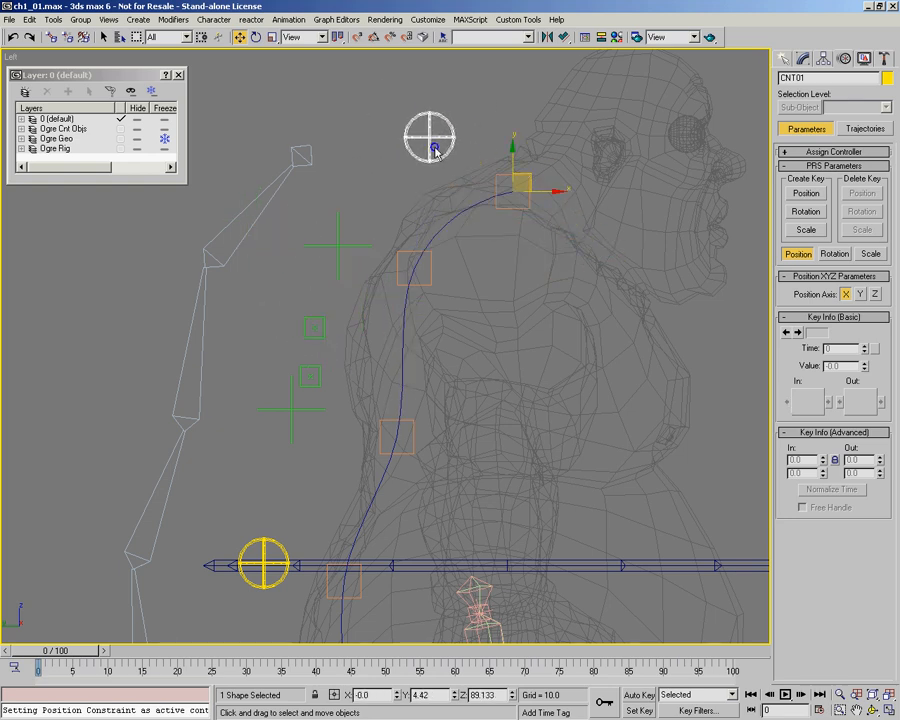
left_click(315, 328)
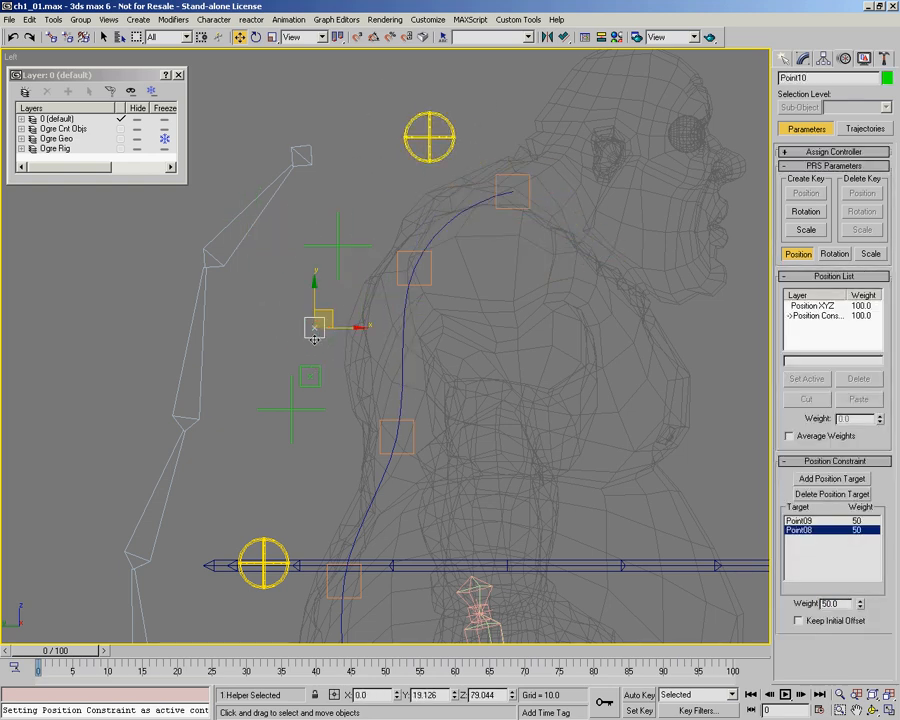
Step: Set the upper small box helper's Position Constraint weights to 75 for the upper cross helper and 25 for the lower cross helper
left_click(813, 521)
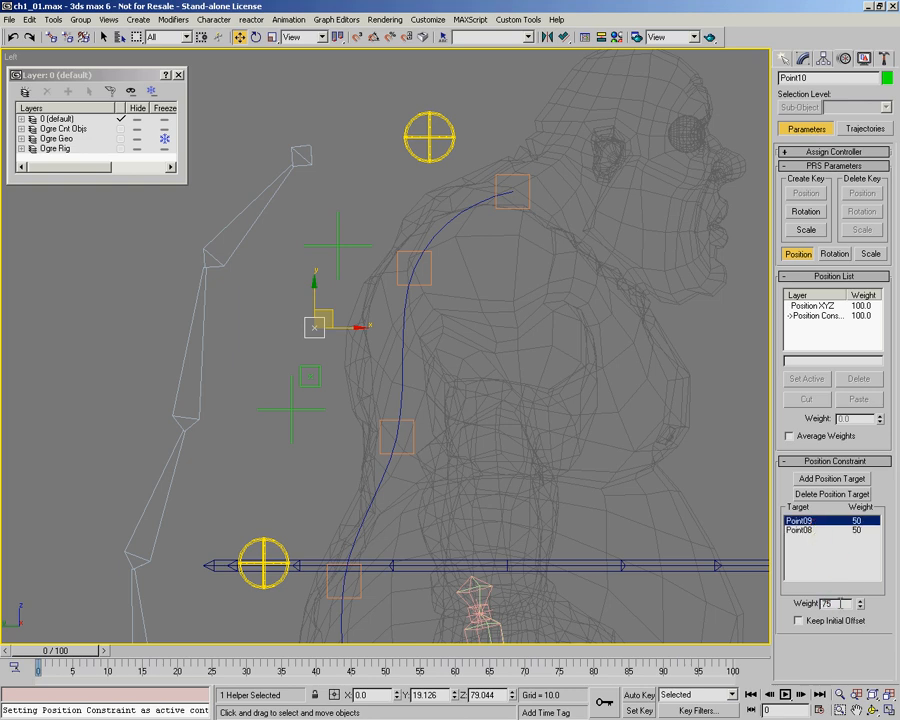
left_click(800, 533)
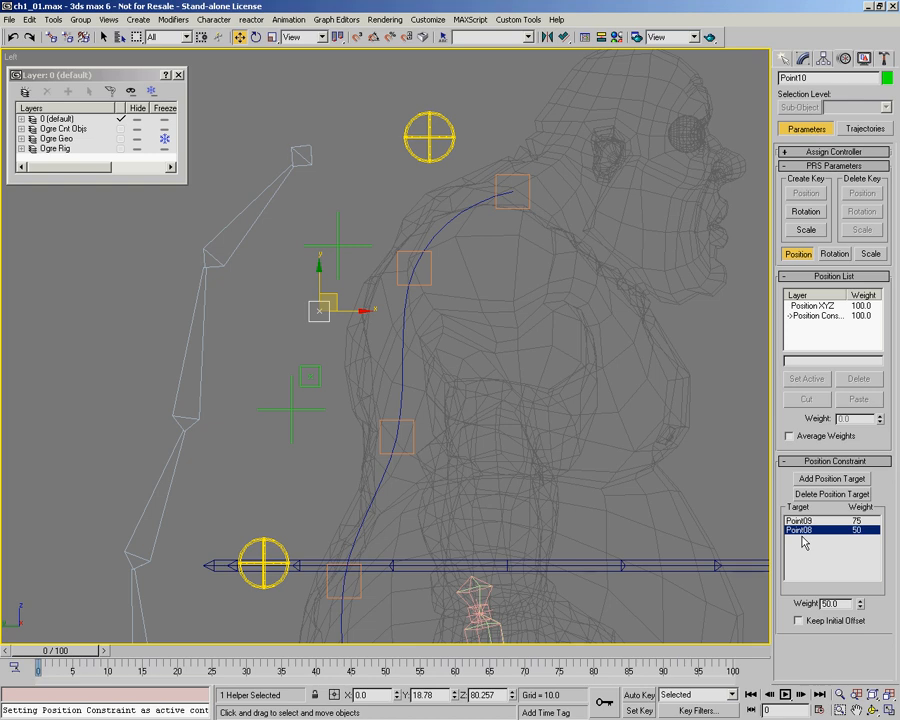
key("bracketleft")
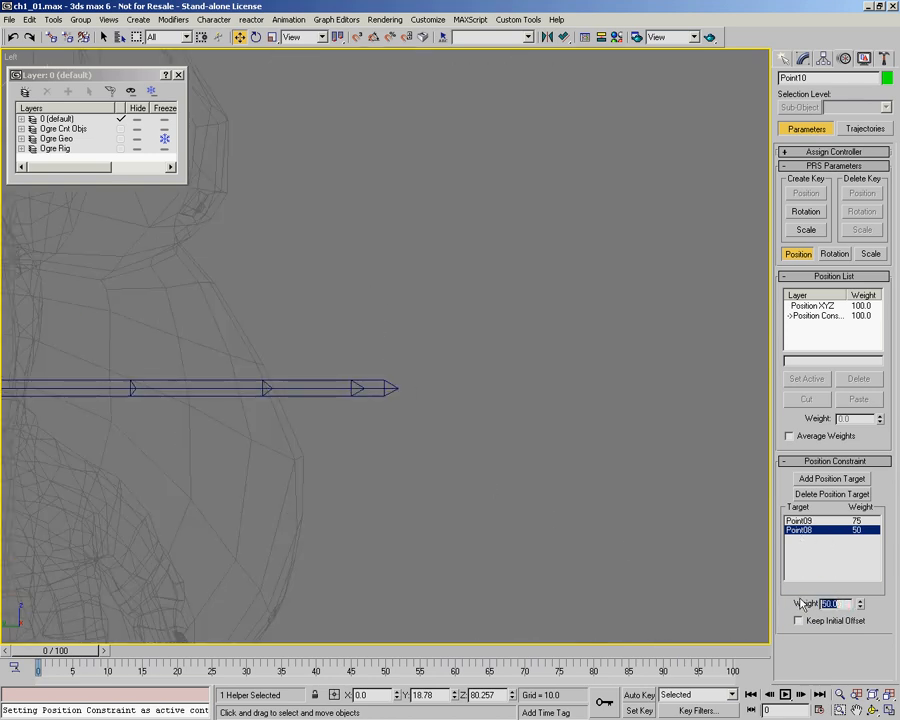
key("Return")
Step: Test-move the neck control CNT01 and the waist control CNT02 to check the weighted upper box helper, cancelling both moves
scroll(665, 531, "down", 5)
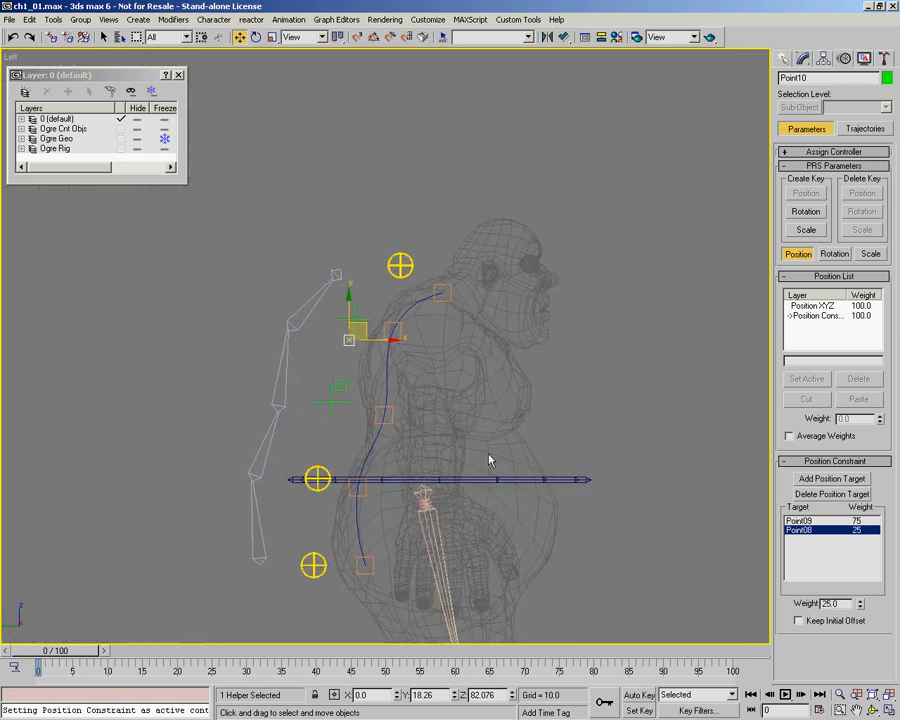
key("alt+z")
left_click_drag(288, 290, 291, 250)
key("ctrl+p")
left_click_drag(651, 505, 675, 486)
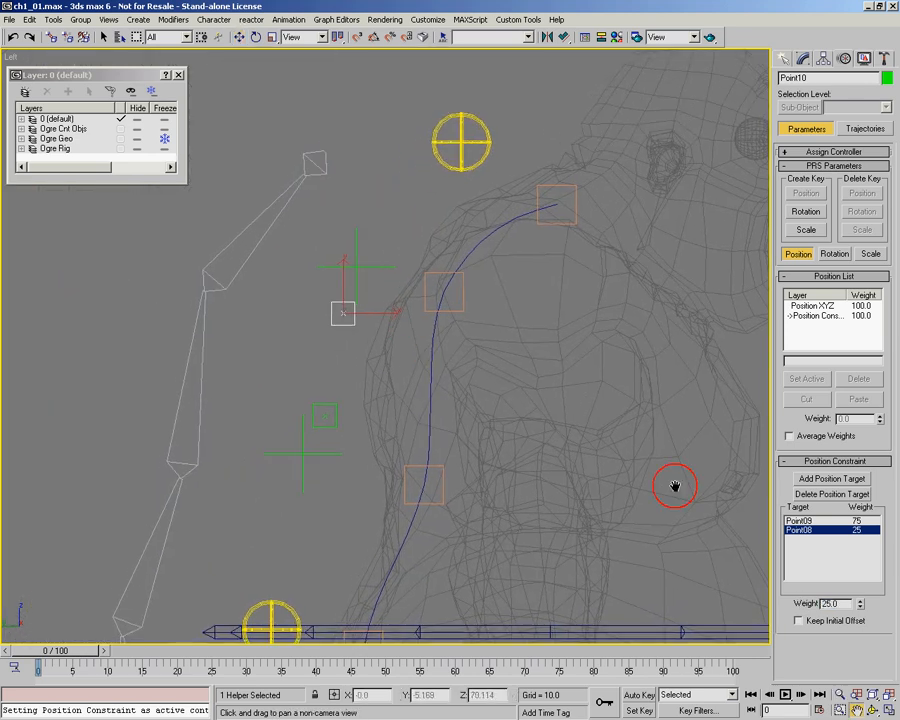
right_click(404, 202)
left_click(463, 150)
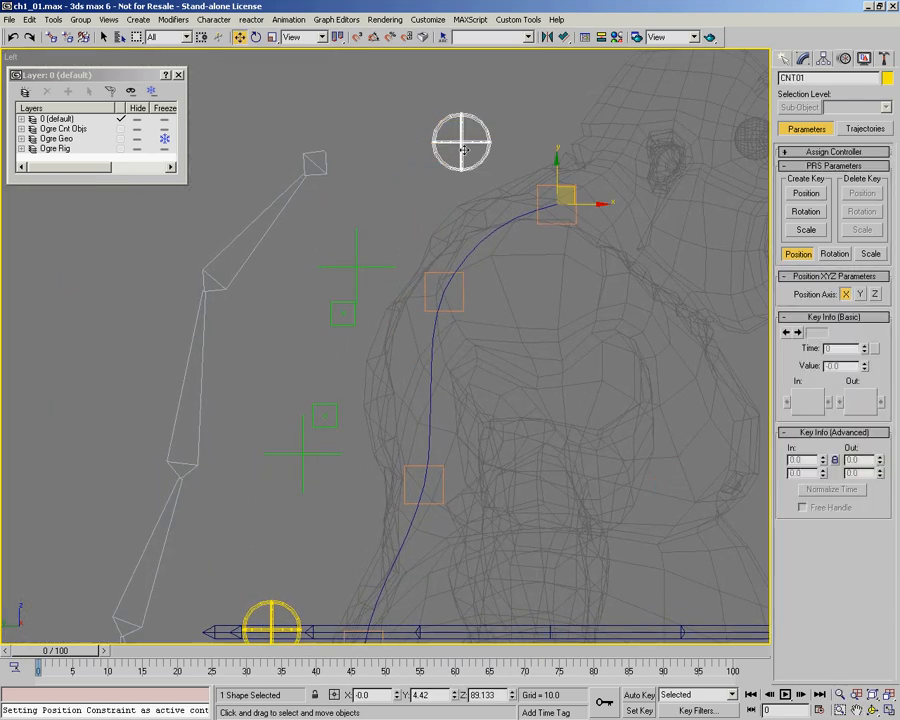
left_click_drag(568, 184, 410, 229)
right_click(410, 229)
middle_click_drag(293, 574, 278, 558)
left_click_drag(277, 546, 233, 532)
right_click(233, 532)
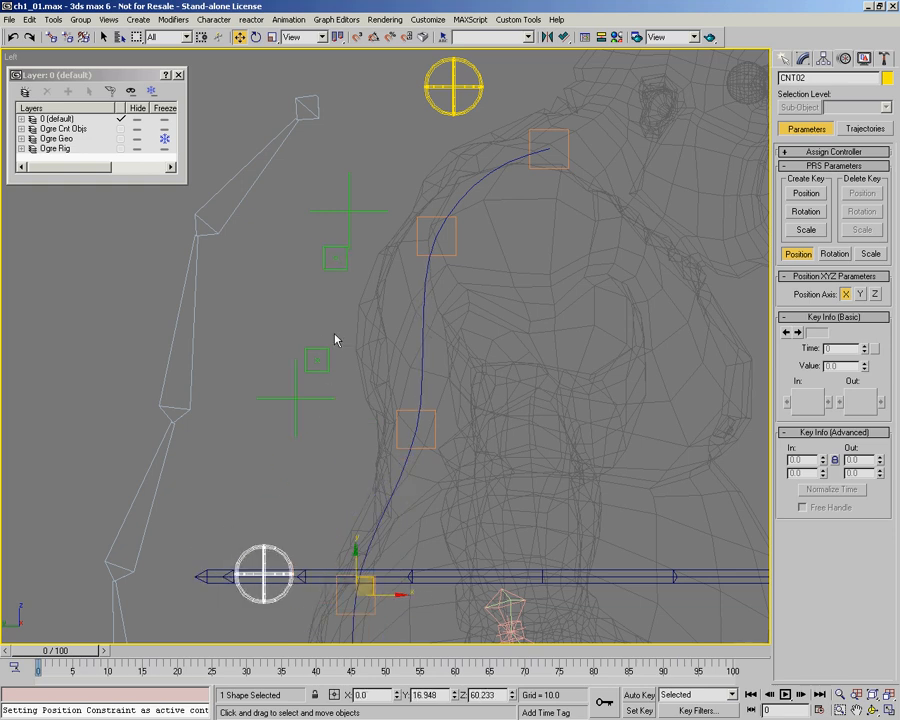
Step: Apply a Position Constraint to the lower small box helper, targeting the lower cross helper first and the upper cross helper second
left_click(318, 358)
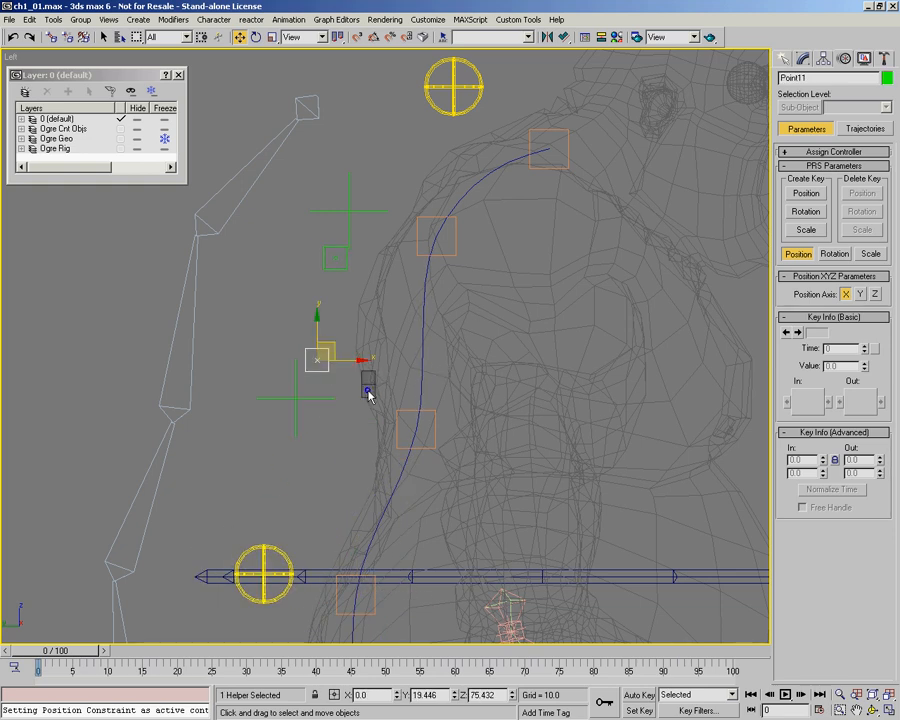
right_click(367, 388)
mouse_move(456, 249)
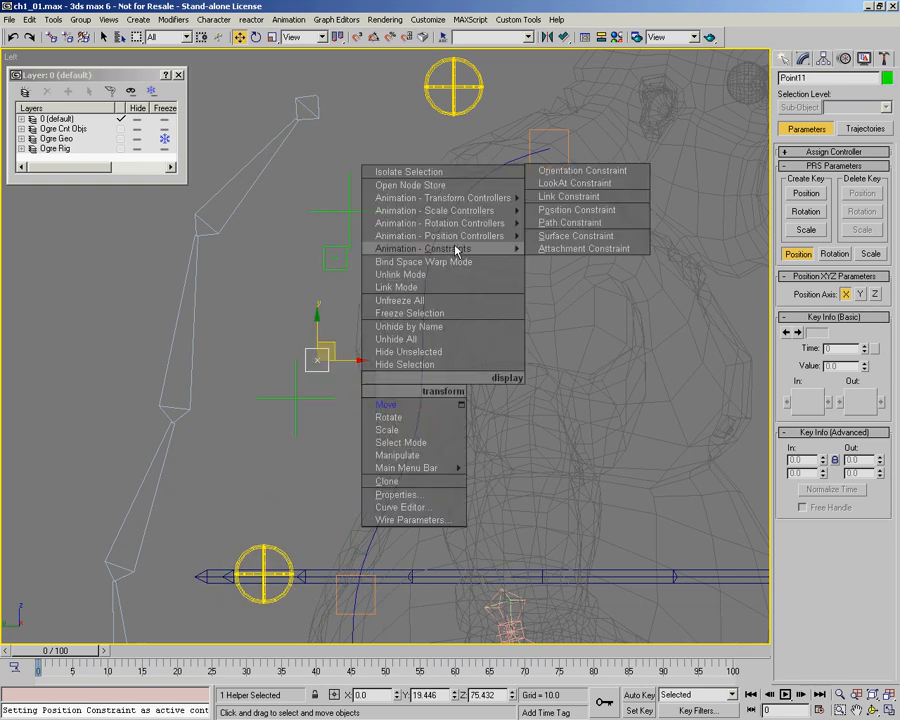
left_click(580, 210)
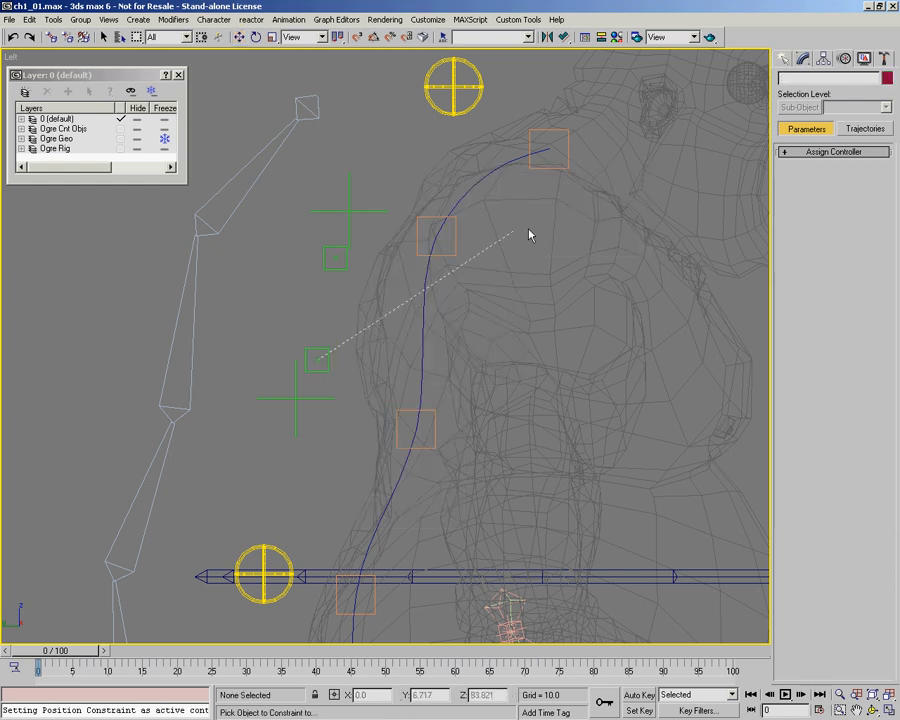
left_click(302, 412)
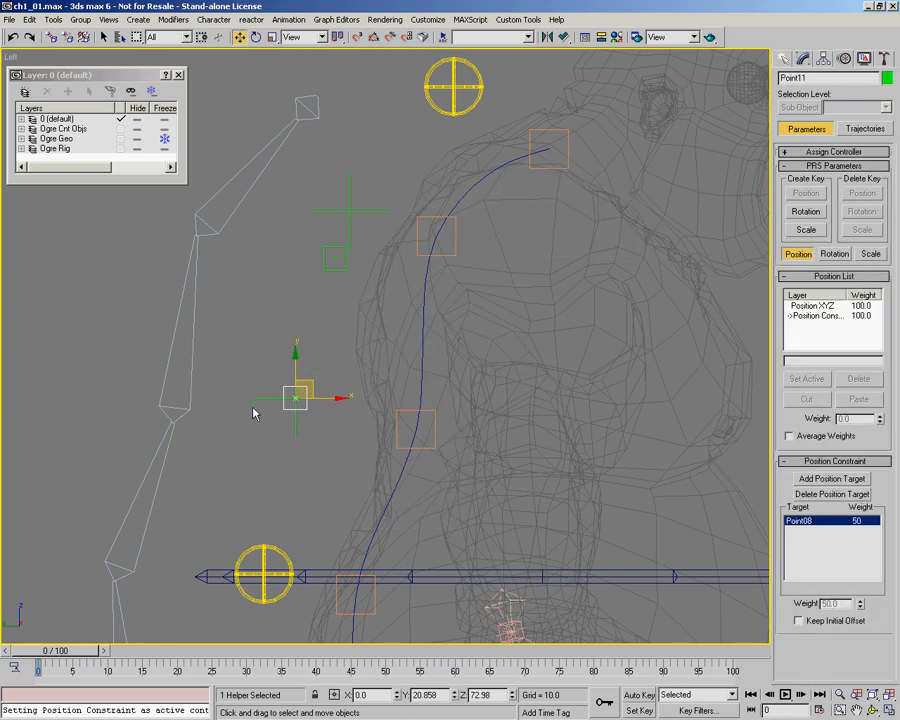
right_click(312, 402)
left_click(314, 394)
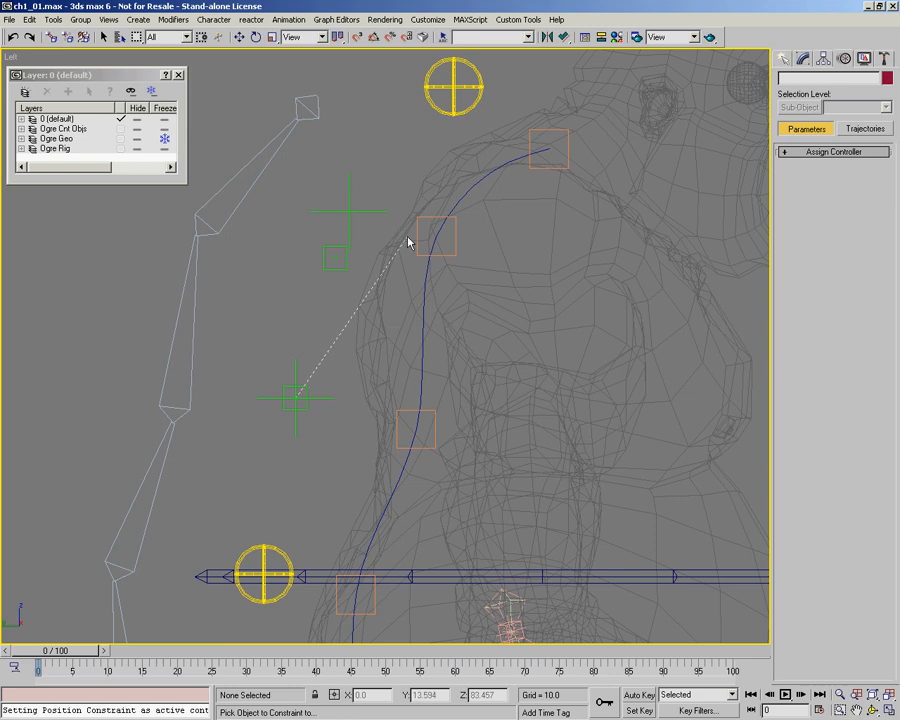
left_click(361, 208)
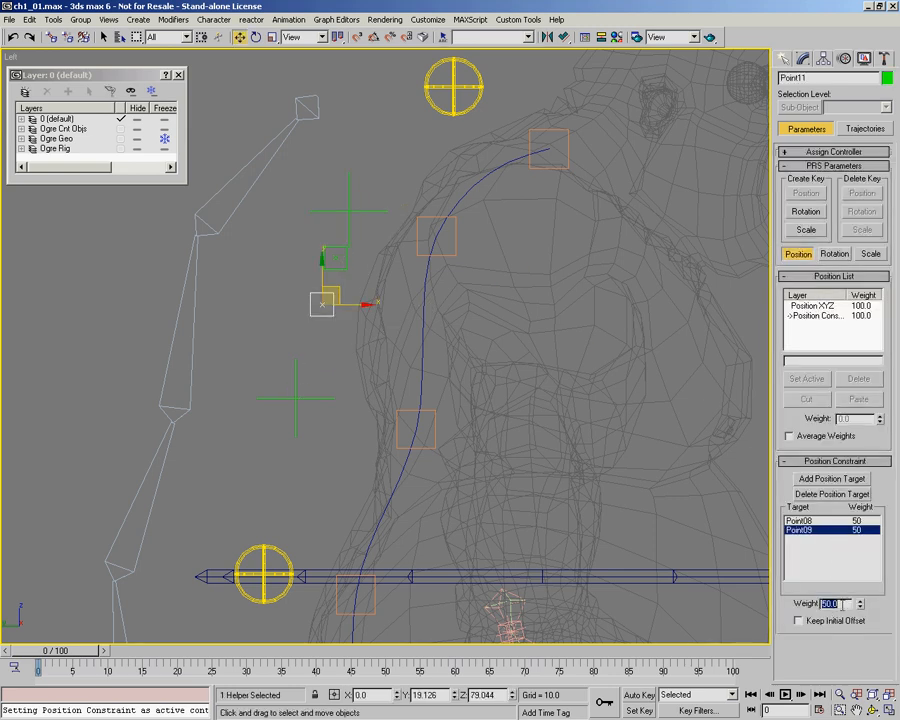
Step: Set the lower small box helper's constraint weights to 25 for the upper cross helper and 75 for the lower cross helper
type("25")
key("Return")
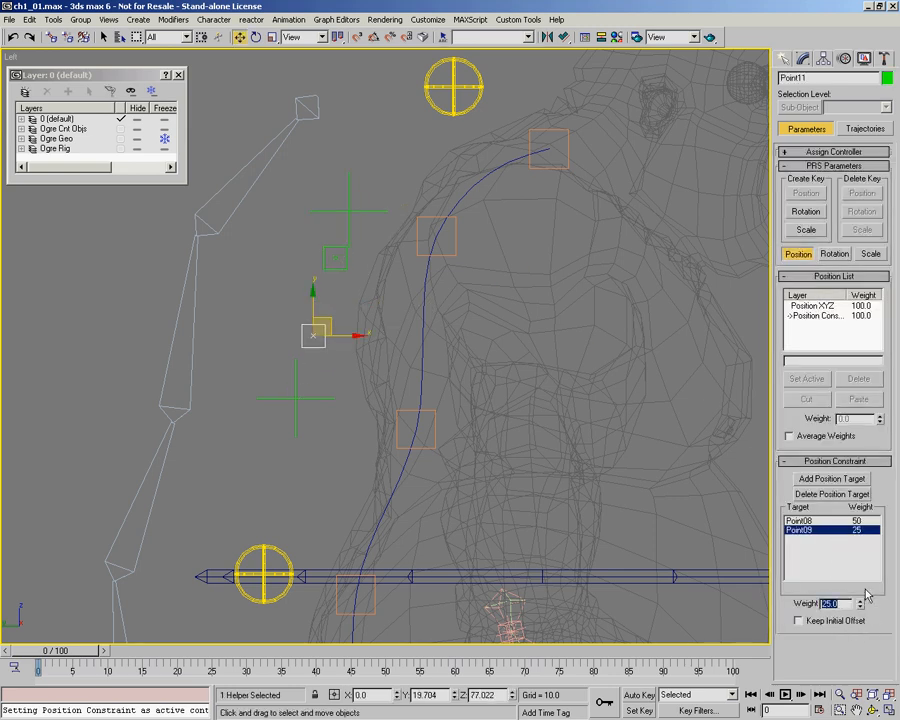
left_click(820, 521)
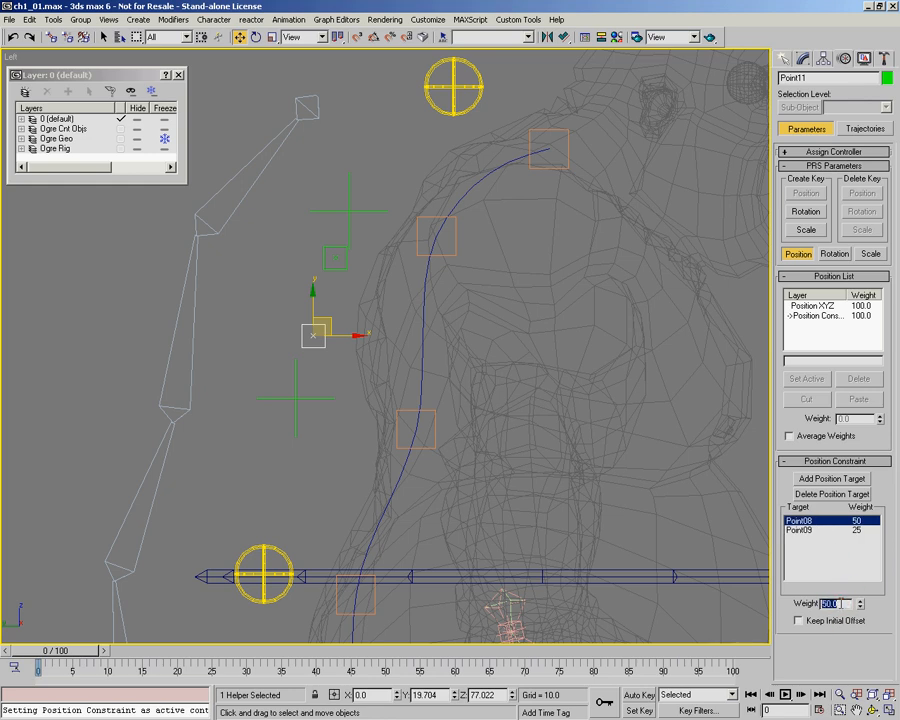
type("75")
key("Return")
Step: Test-move the waist control CNT02 to check both constrained small box helpers, and cancel the move
middle_click_drag(351, 465, 348, 416)
right_click(302, 419)
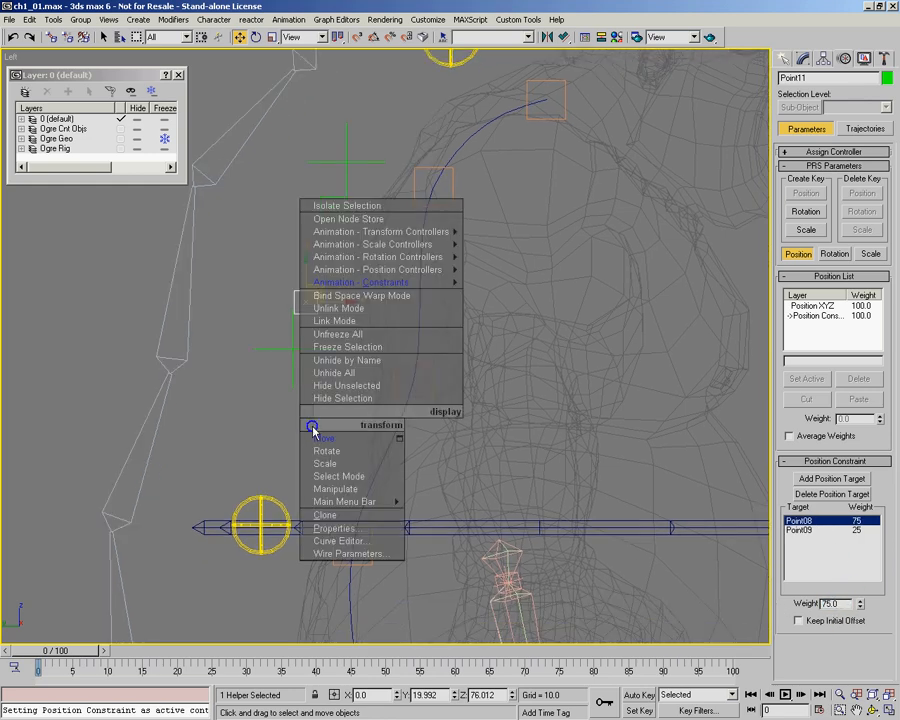
left_click(319, 436)
left_click(283, 508)
left_click_drag(371, 528, 338, 577)
right_click(350, 506)
right_click(338, 577)
middle_click_drag(379, 415, 432, 463)
scroll(390, 414, "down", 3)
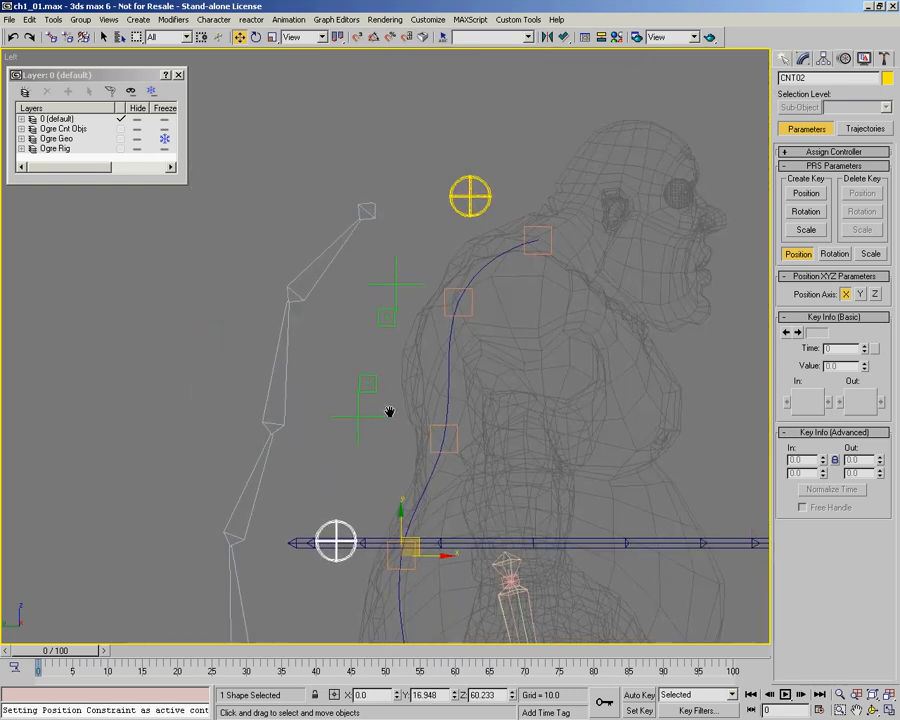
Step: Link spine helper Point05 to the lower small box helper and Point06 to the upper small box helper
left_click(432, 434)
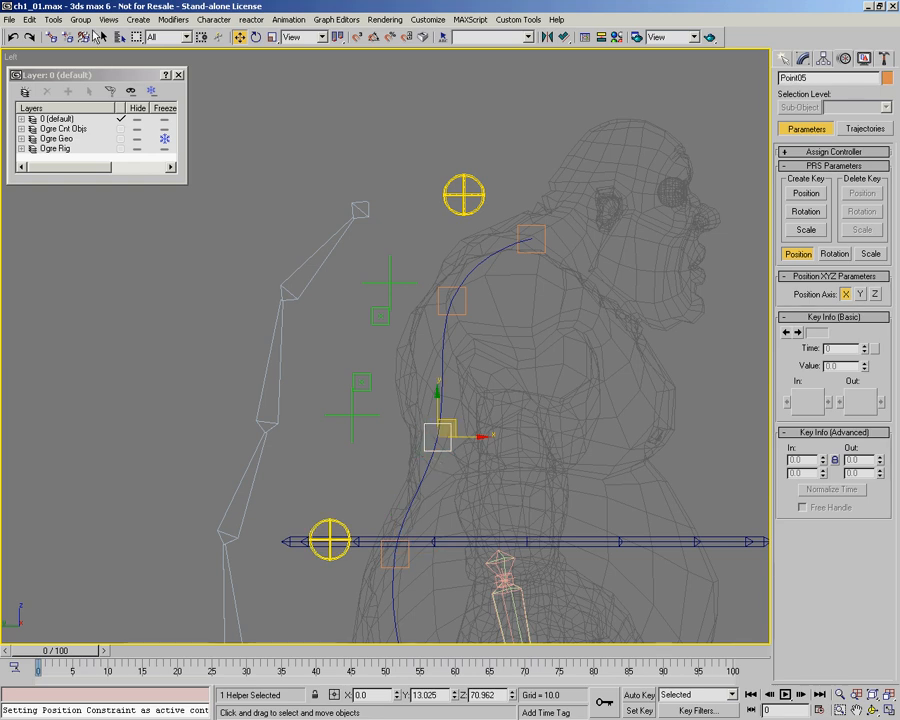
left_click(51, 37)
left_click_drag(424, 423, 367, 385)
left_click_drag(452, 300, 376, 334)
Step: Test-move and test-rotate the neck control CNT01 to check how the newly linked spine helpers follow
middle_click_drag(412, 338, 399, 304)
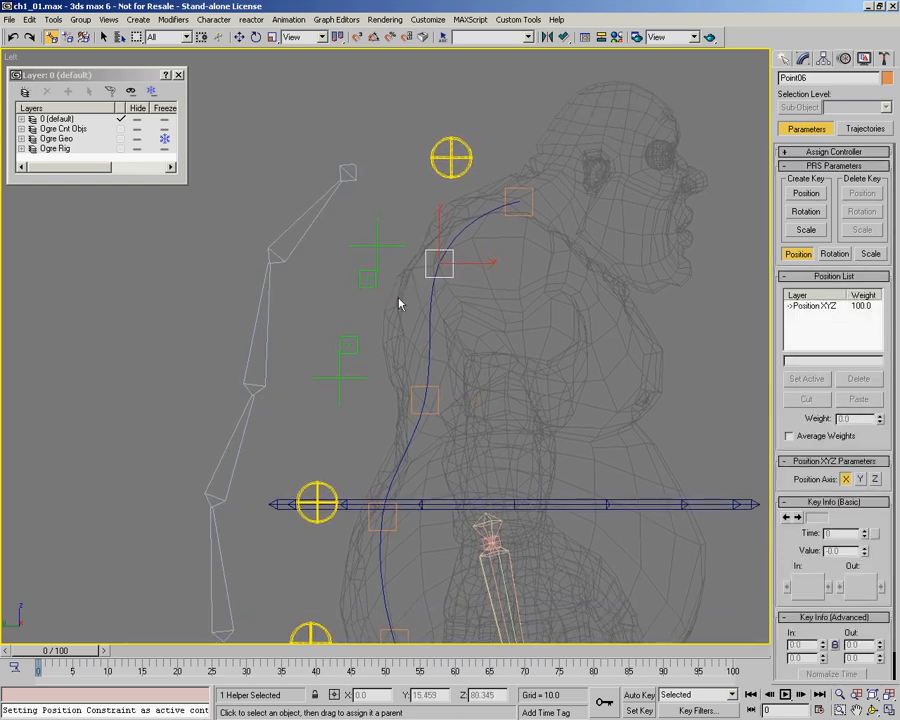
left_click(432, 168)
right_click(398, 170)
left_click(417, 238)
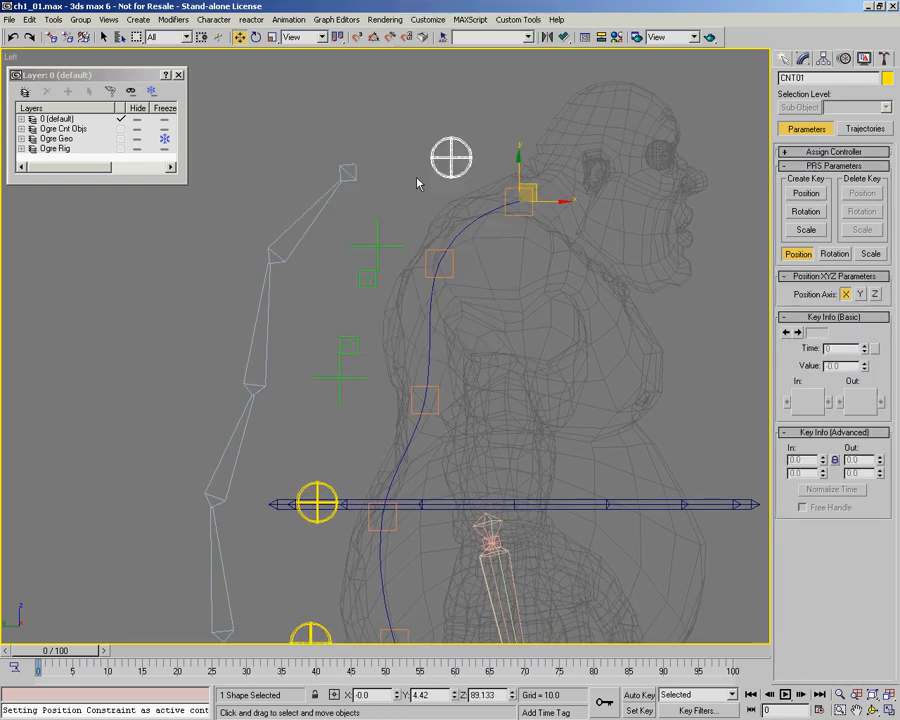
left_click_drag(545, 190, 549, 215)
right_click(470, 245)
left_click(471, 251)
left_click_drag(538, 171, 537, 233)
Step: Test-rotate the waist control CNT02 from the side and from an orbited view to check the spine, cancelling each rotation
left_click(310, 486)
middle_click_drag(412, 462, 381, 386)
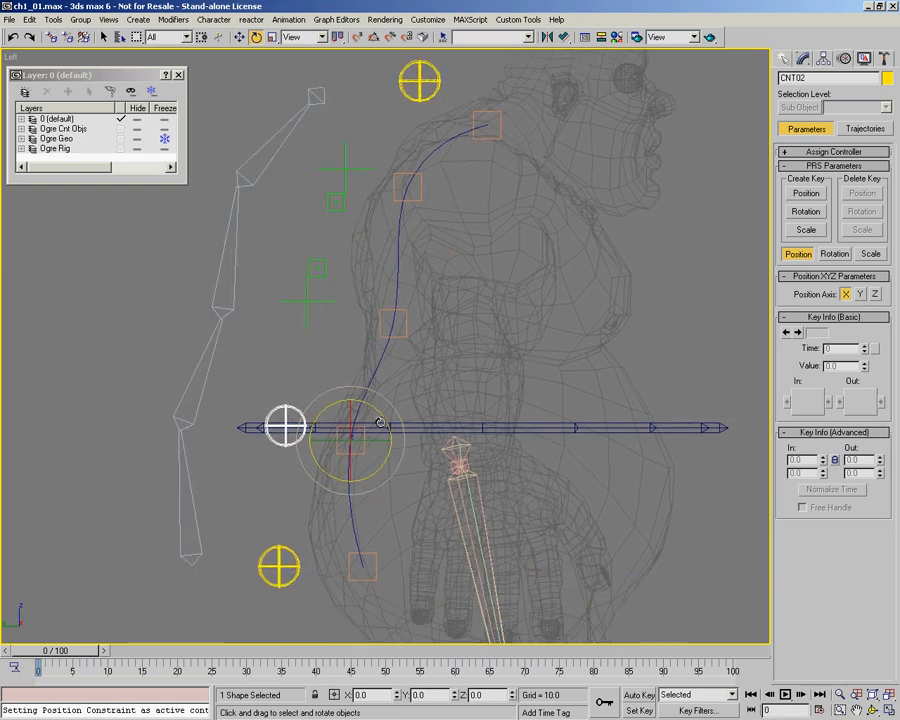
mouse_move(381, 414)
left_mouse_down()
mouse_move(382, 266)
mouse_move(362, 262)
mouse_move(392, 414)
mouse_move(368, 346)
mouse_move(386, 394)
left_mouse_up()
right_click(387, 396)
middle_click_drag(558, 386, 430, 386, "alt")
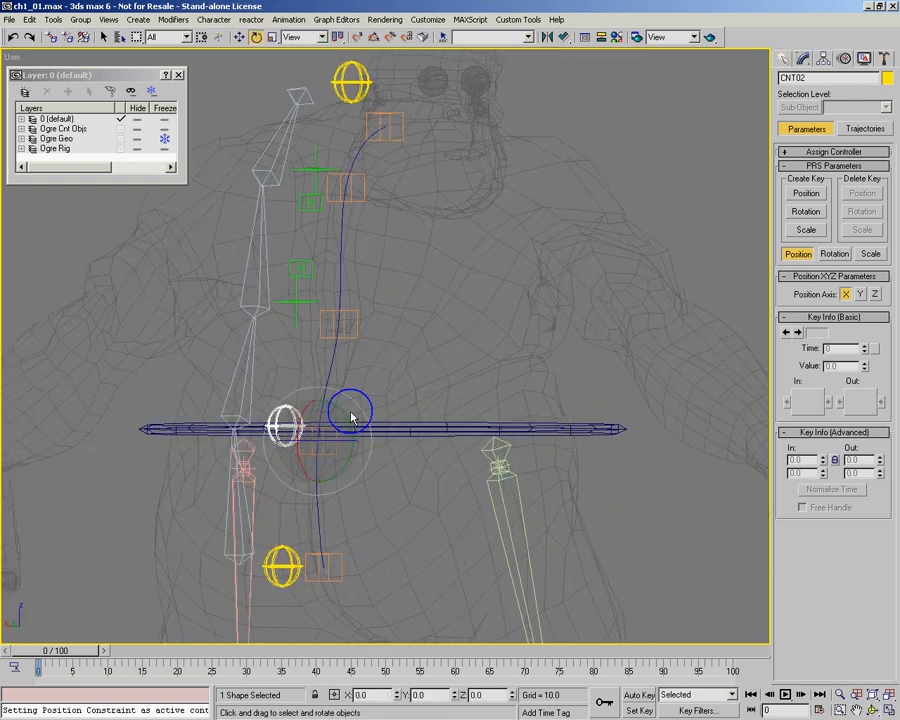
left_click_drag(342, 409, 342, 361)
right_click(342, 361)
middle_click_drag(342, 366, 352, 311, "alt")
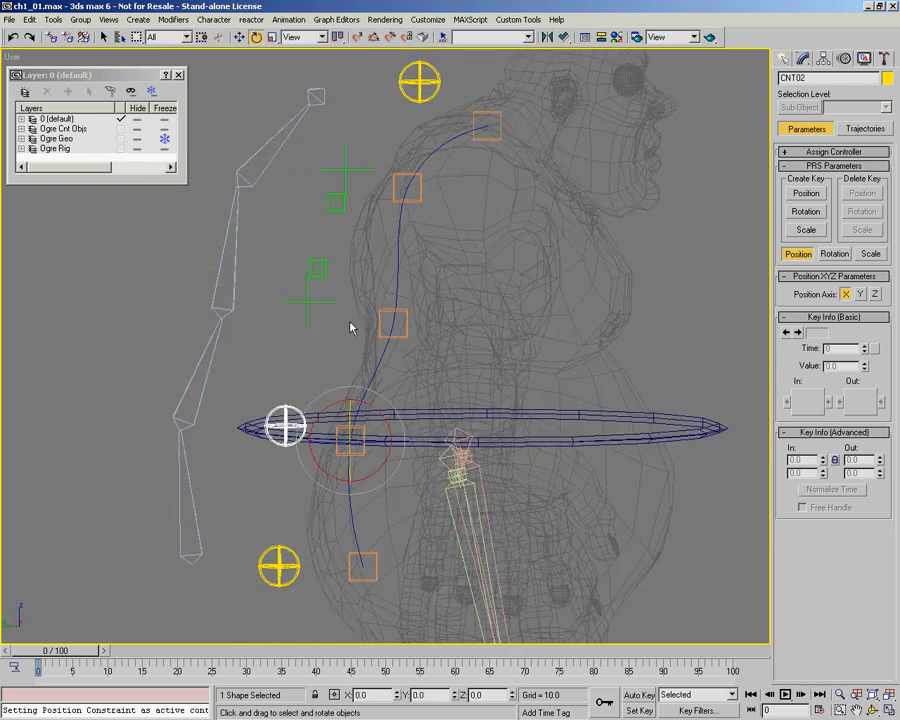
Step: Restore the Left view and test-move the neck control CNT01 backward to check the spine's bend, cancelling the move
key("l")
scroll(368, 267, "up", 4)
middle_click_drag(368, 267, 372, 326)
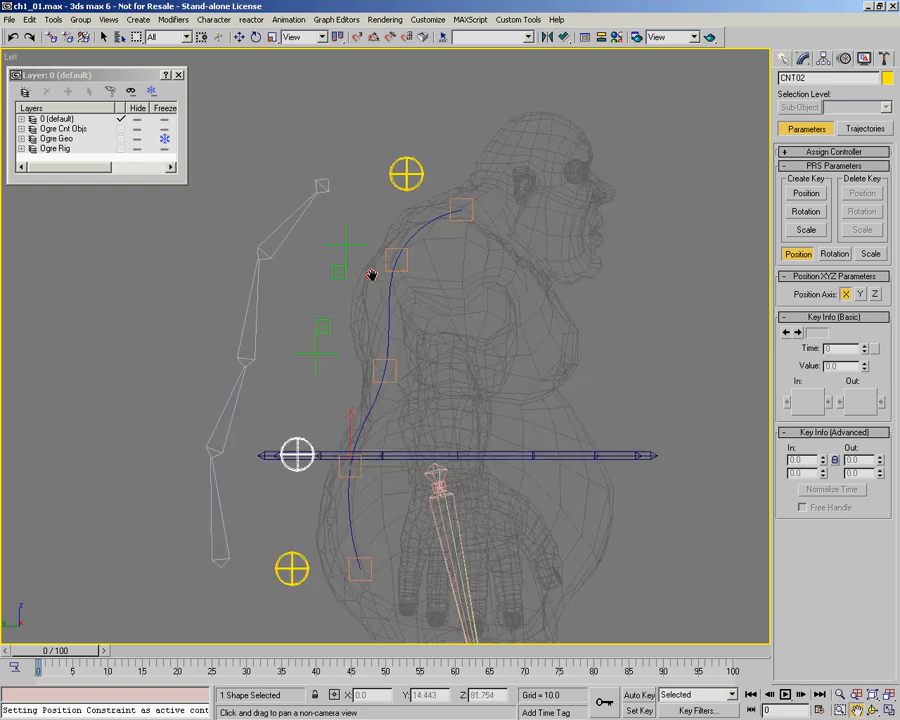
left_click(408, 179)
right_click(404, 262)
left_click(414, 297)
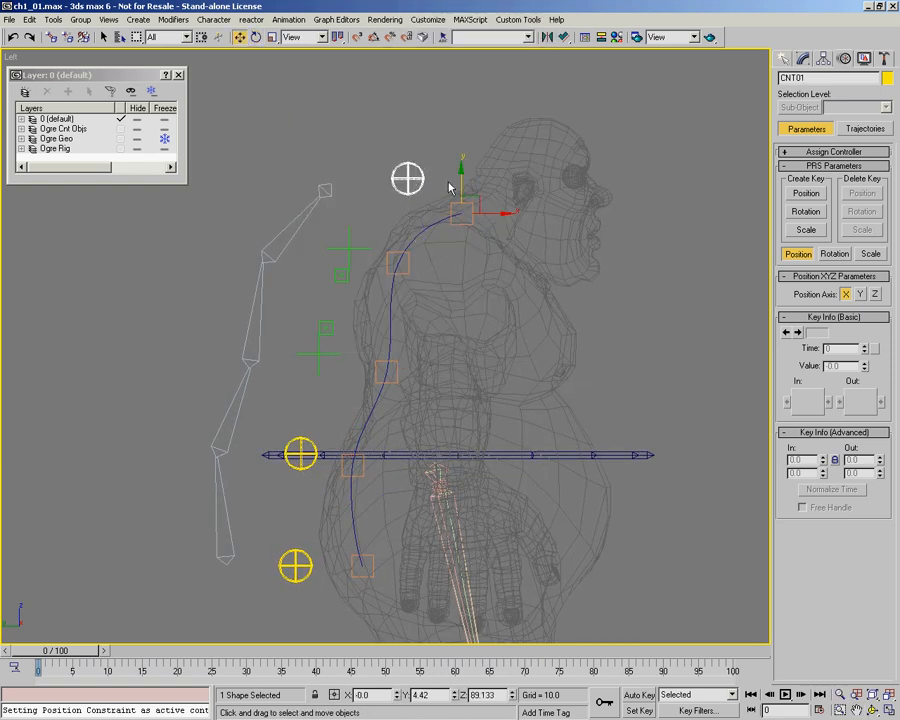
left_click_drag(470, 196, 412, 187)
right_click(412, 187)
middle_click_drag(430, 359, 424, 309)
middle_click_drag(376, 261, 384, 249, "ctrl+alt")
middle_click_drag(384, 249, 383, 267)
middle_click_drag(383, 267, 426, 275, "ctrl+alt")
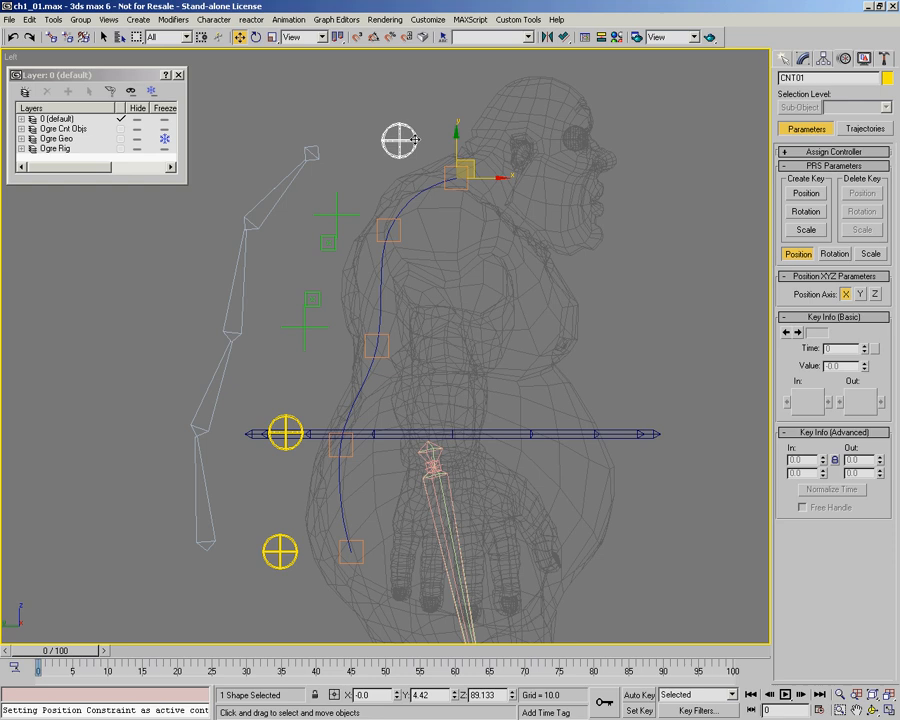
Step: Test-move CNT01 forward and down and test-rotate it to check the spine spline, cancelling every transform
left_click_drag(415, 139, 494, 181)
right_click(494, 181)
left_click_drag(398, 141, 425, 188)
right_click(425, 188)
right_click(414, 219)
left_click(442, 254)
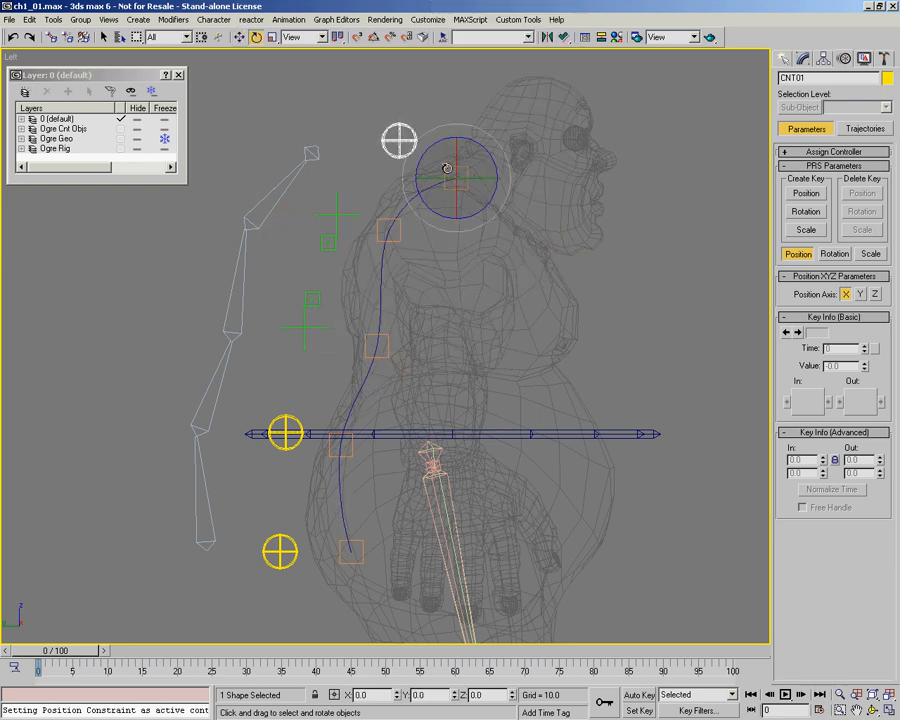
left_click_drag(472, 141, 492, 152)
right_click(492, 152)
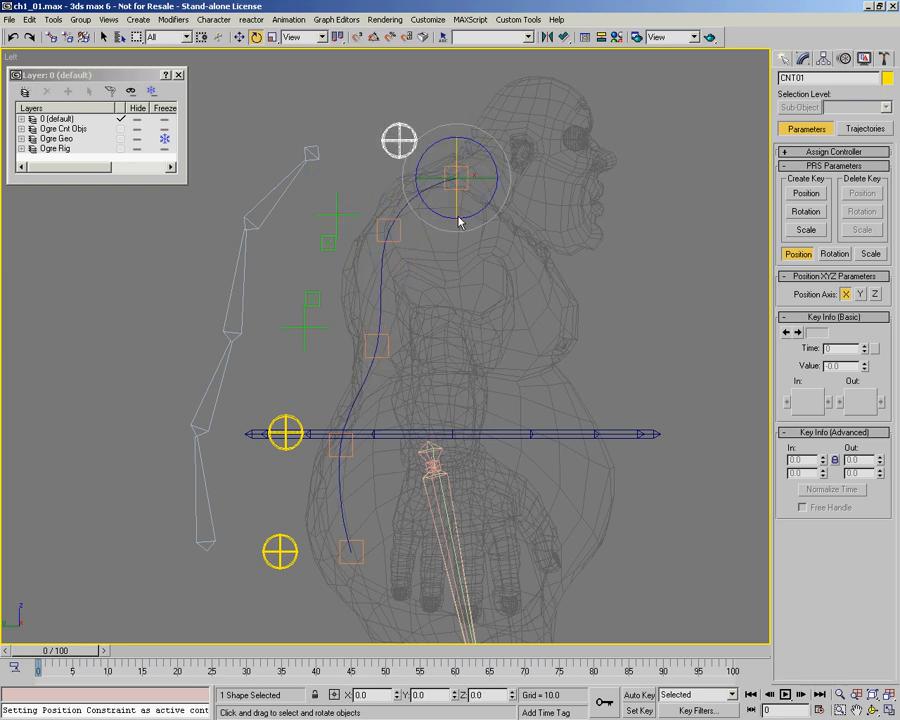
middle_click_drag(434, 268, 426, 268)
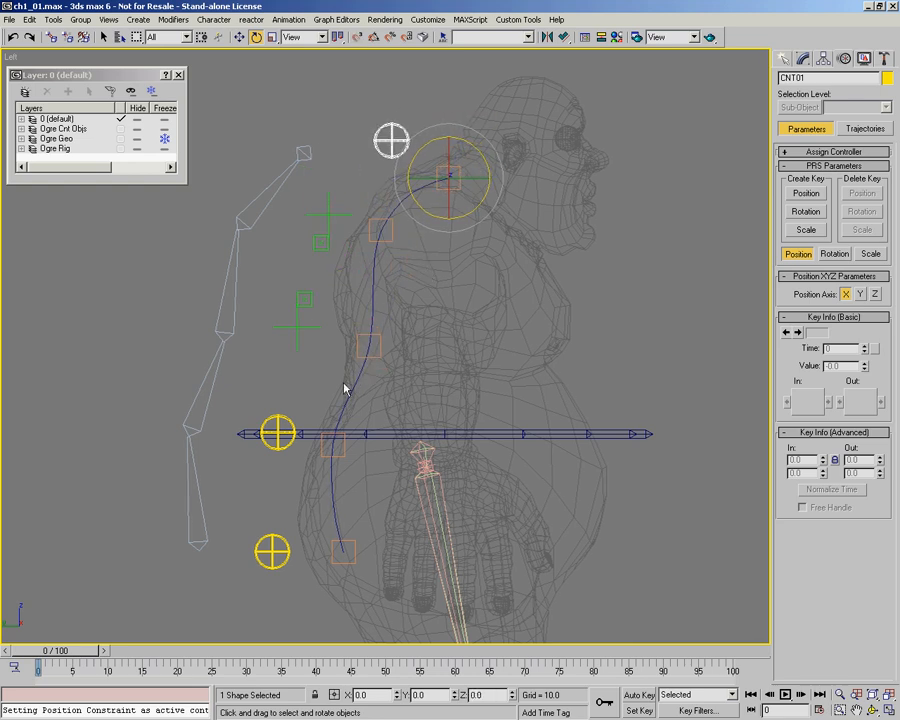